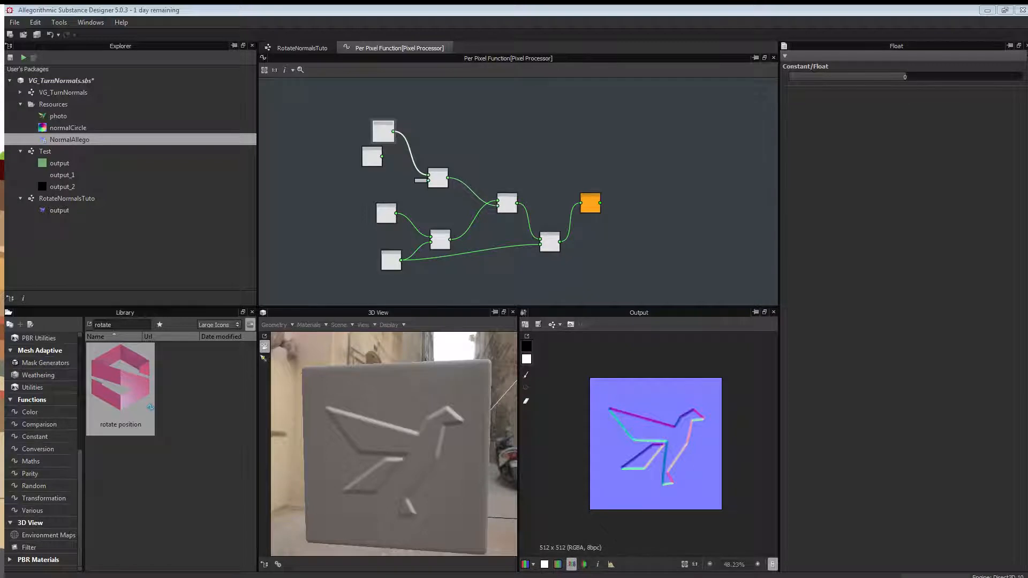
Show the RotateNormalsTuto graph and inspect the Pixel Processor node's parameters.
{"action": "left_click", "coordinate": [301, 47]}
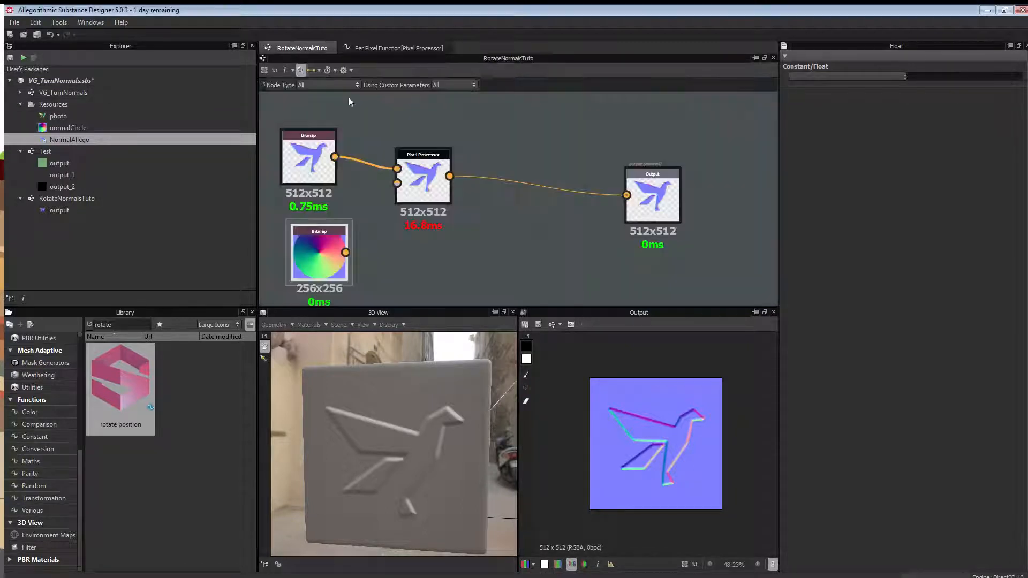
{"action": "scroll", "coordinate": [400, 210], "scroll_direction": "up", "scroll_amount": 5}
{"action": "scroll", "coordinate": [528, 163], "scroll_direction": "down", "scroll_amount": 2}
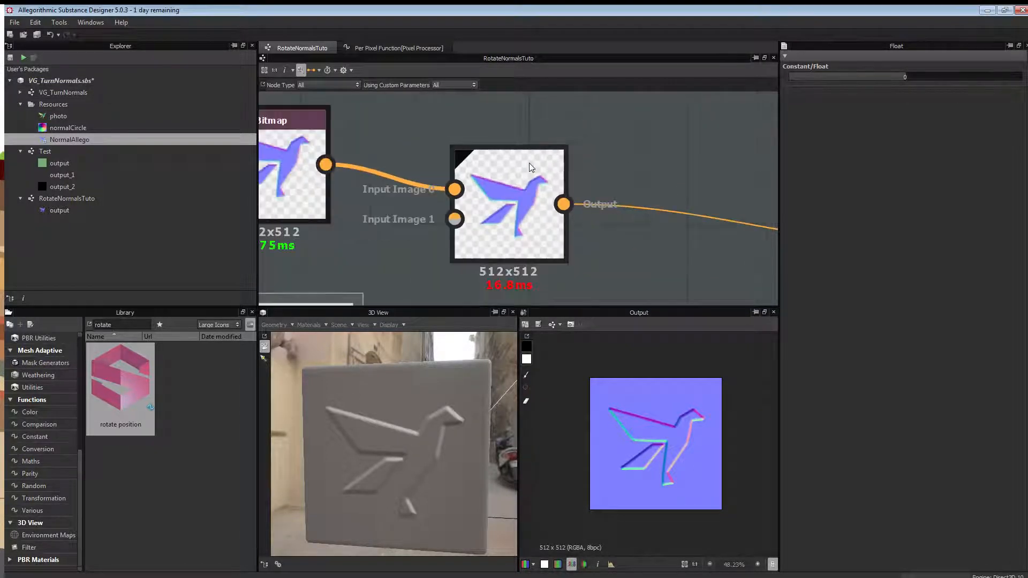
{"action": "left_click", "coordinate": [530, 251]}
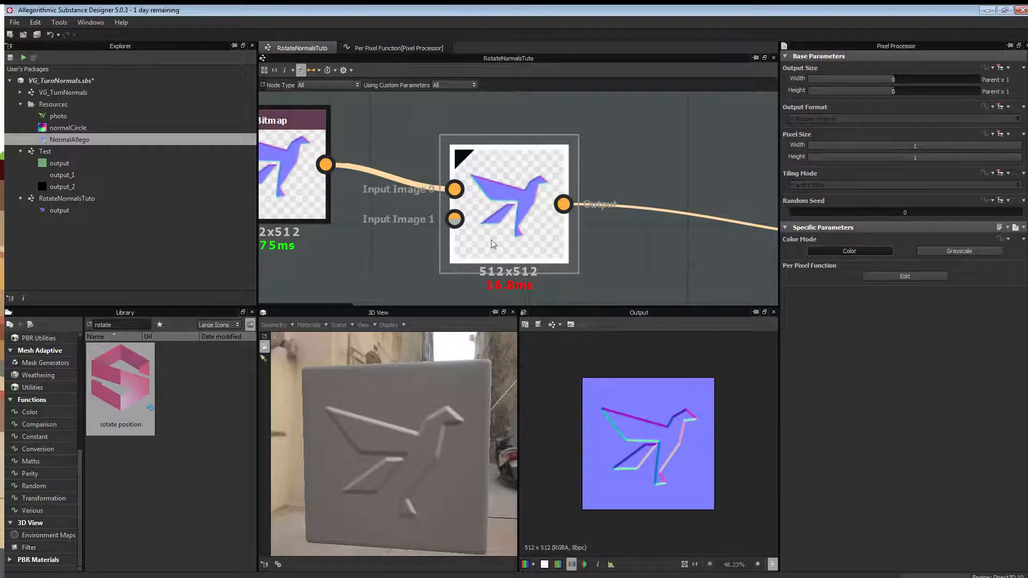
{"action": "scroll", "coordinate": [378, 239], "scroll_direction": "down", "scroll_amount": 3}
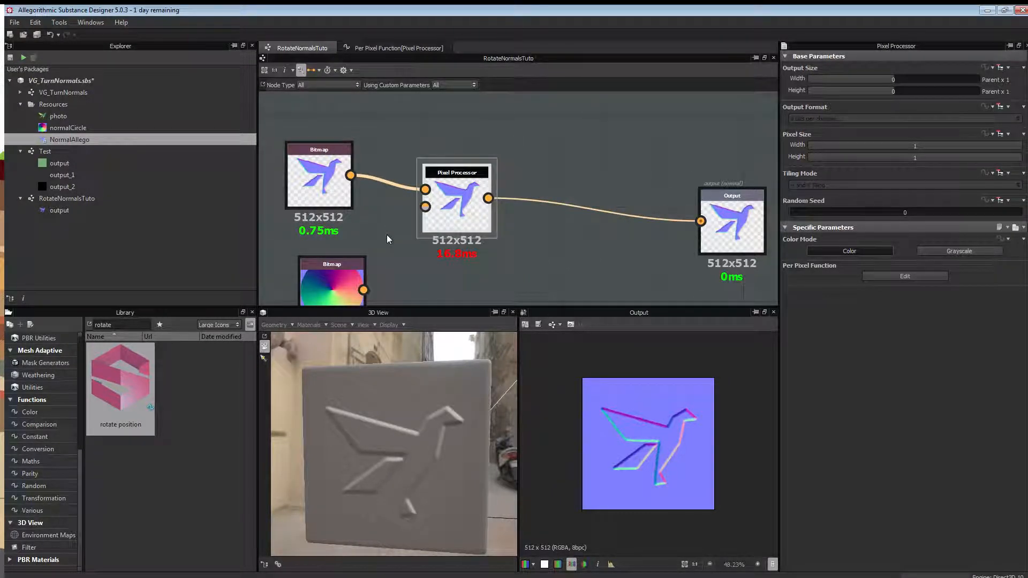
Place the colour-wheel Bitmap below the bird Bitmap, then open the per-pixel function's Float node.
{"action": "middle_click_drag", "start_coordinate": [387, 234], "coordinate": [473, 229]}
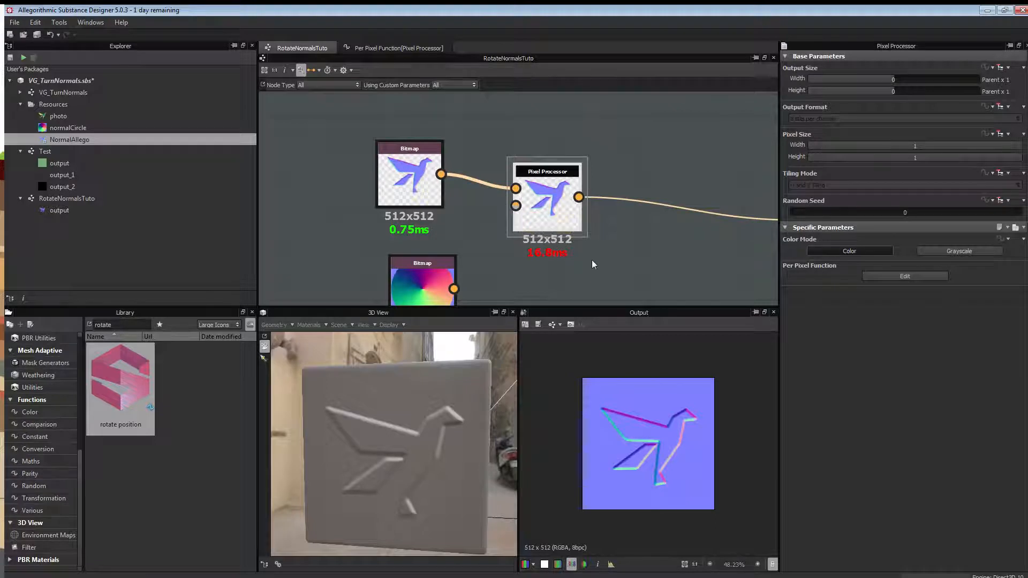
{"action": "middle_click_drag", "start_coordinate": [592, 259], "coordinate": [538, 225]}
{"action": "scroll", "coordinate": [538, 225], "scroll_direction": "down", "scroll_amount": 2}
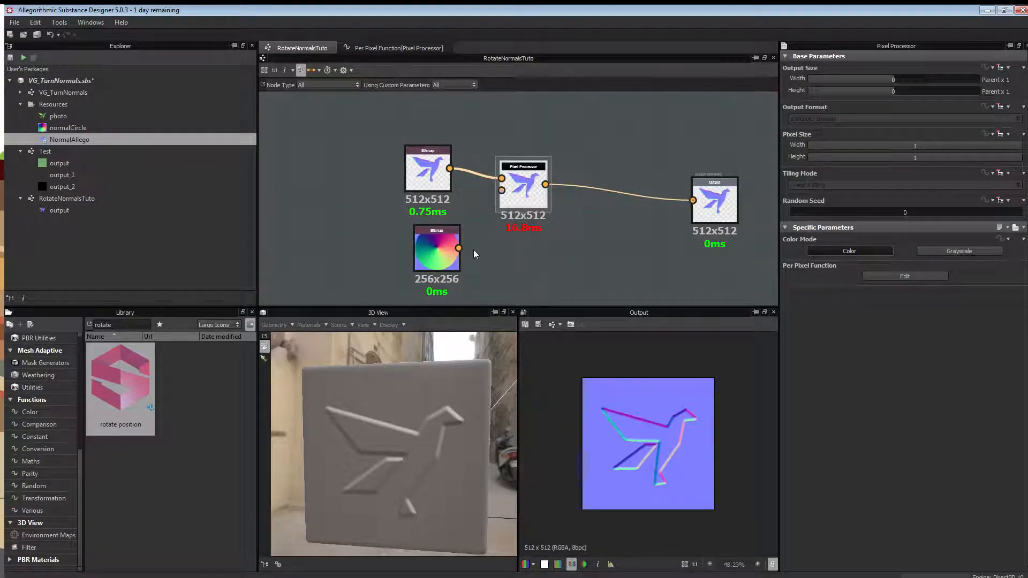
{"action": "left_click_drag", "start_coordinate": [445, 248], "coordinate": [435, 242]}
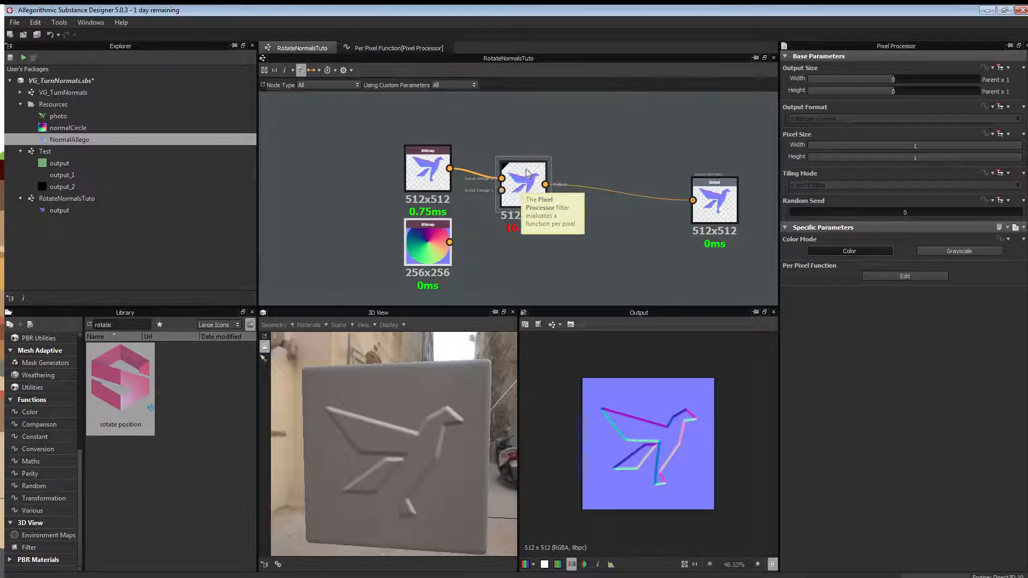
{"action": "scroll", "coordinate": [526, 173], "scroll_direction": "up", "scroll_amount": 3}
{"action": "scroll", "coordinate": [526, 173], "scroll_direction": "down", "scroll_amount": 1}
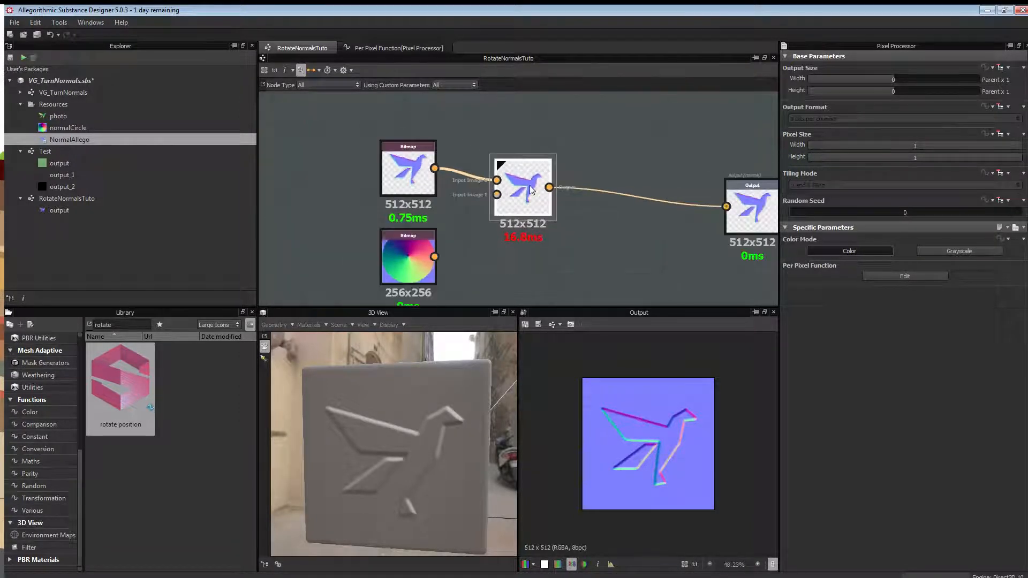
{"action": "scroll", "coordinate": [528, 187], "scroll_direction": "up", "scroll_amount": 2}
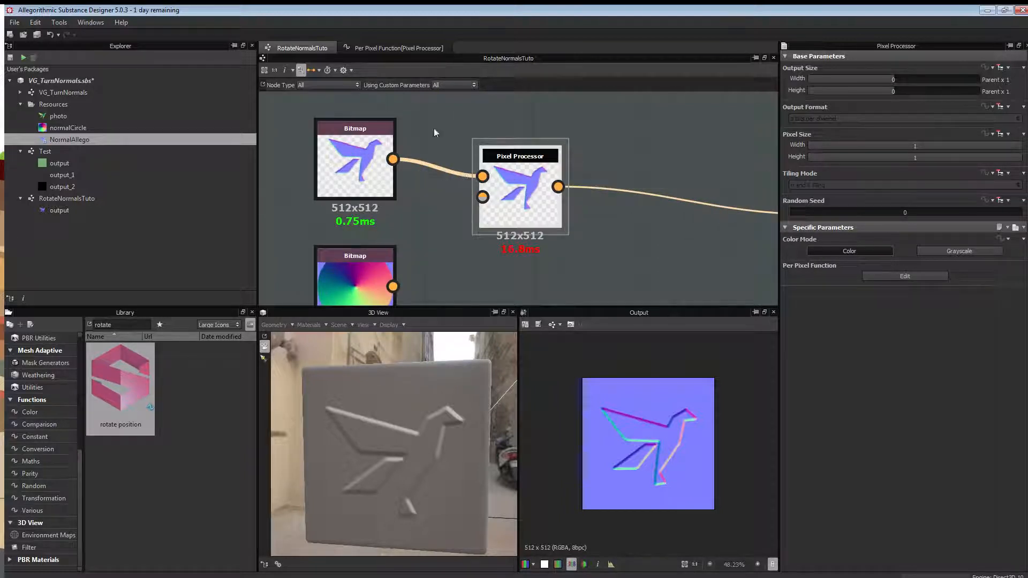
{"action": "left_click", "coordinate": [390, 49]}
{"action": "left_click", "coordinate": [384, 140]}
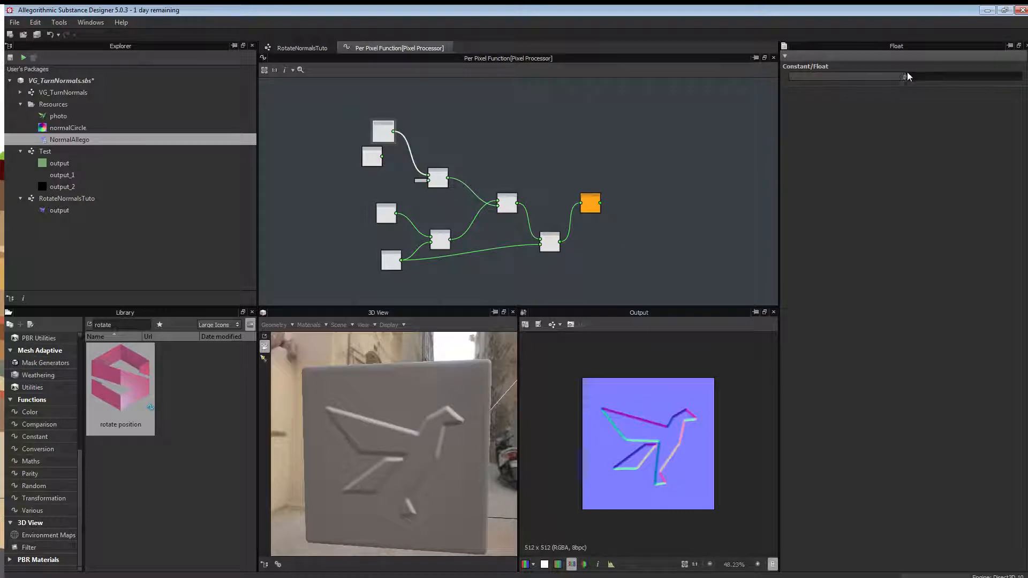
Raise the Float value slightly to test rotating the bird.
{"action": "mouse_move", "coordinate": [909, 76]}
{"action": "left_mouse_down"}
{"action": "mouse_move", "coordinate": [975, 79]}
{"action": "mouse_move", "coordinate": [833, 80]}
{"action": "mouse_move", "coordinate": [968, 78]}
{"action": "mouse_move", "coordinate": [880, 78]}
{"action": "mouse_move", "coordinate": [921, 76]}
{"action": "mouse_move", "coordinate": [905, 77]}
{"action": "left_mouse_up"}
{"action": "scroll", "coordinate": [534, 120], "scroll_direction": "up", "scroll_amount": 3}
{"action": "middle_click_drag", "start_coordinate": [480, 134], "coordinate": [523, 117]}
{"action": "scroll", "coordinate": [550, 127], "scroll_direction": "down", "scroll_amount": 3}
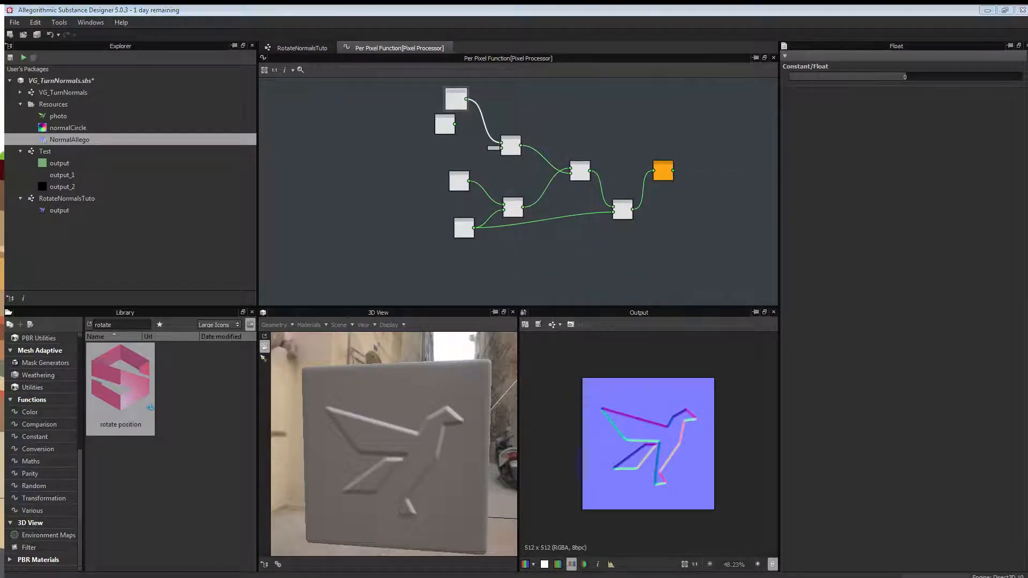
{"action": "scroll", "coordinate": [449, 192], "scroll_direction": "up", "scroll_amount": 2}
{"action": "scroll", "coordinate": [464, 186], "scroll_direction": "down", "scroll_amount": 2}
{"action": "scroll", "coordinate": [467, 169], "scroll_direction": "up", "scroll_amount": 3}
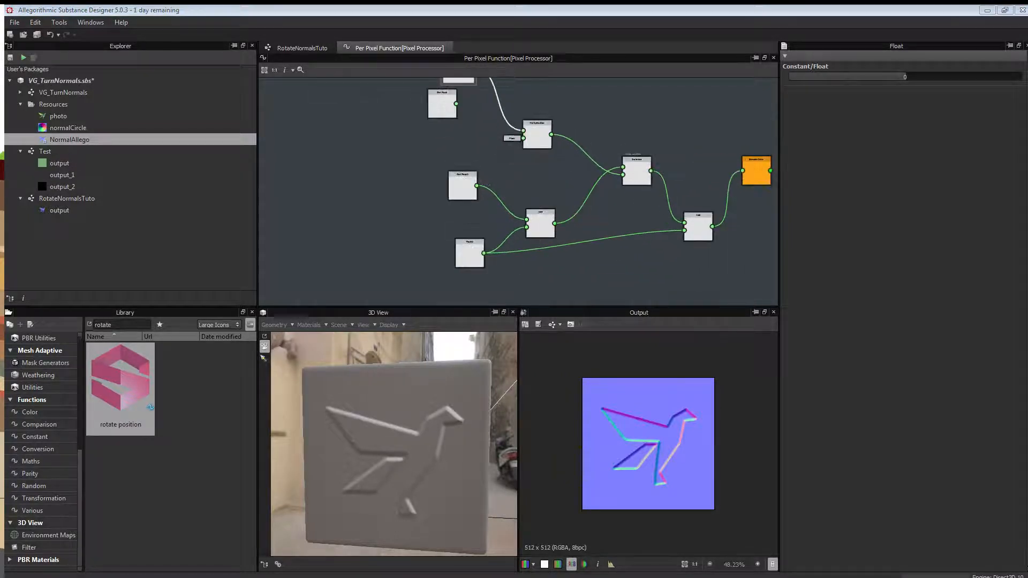
{"action": "scroll", "coordinate": [465, 177], "scroll_direction": "down", "scroll_amount": 3}
{"action": "scroll", "coordinate": [482, 171], "scroll_direction": "up", "scroll_amount": 3}
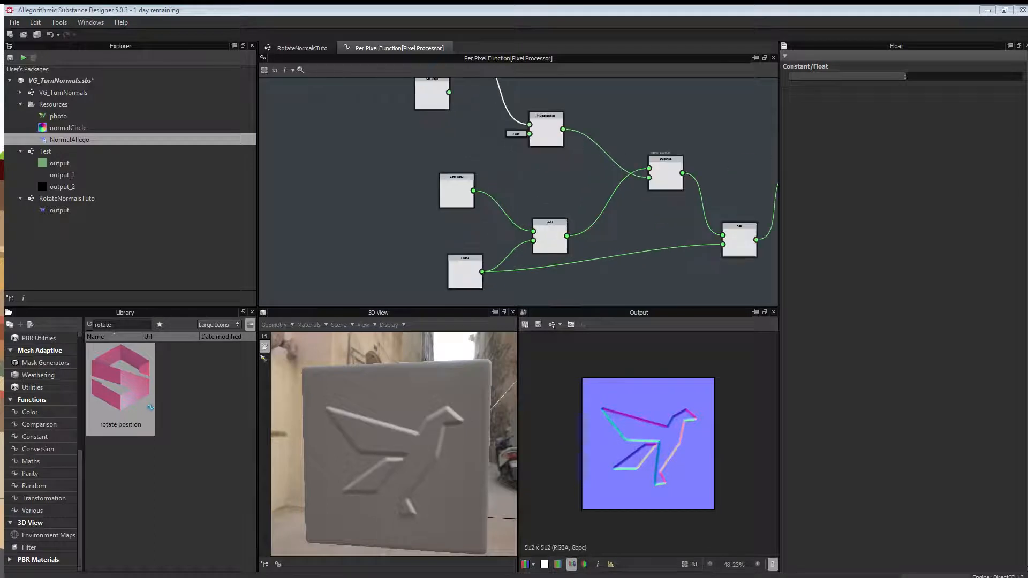
Move the orange output node further right and the two top-left nodes further left.
{"action": "middle_click_drag", "start_coordinate": [624, 159], "coordinate": [449, 126]}
{"action": "left_click_drag", "start_coordinate": [634, 137], "coordinate": [696, 141]}
{"action": "scroll", "coordinate": [411, 141], "scroll_direction": "down", "scroll_amount": 2}
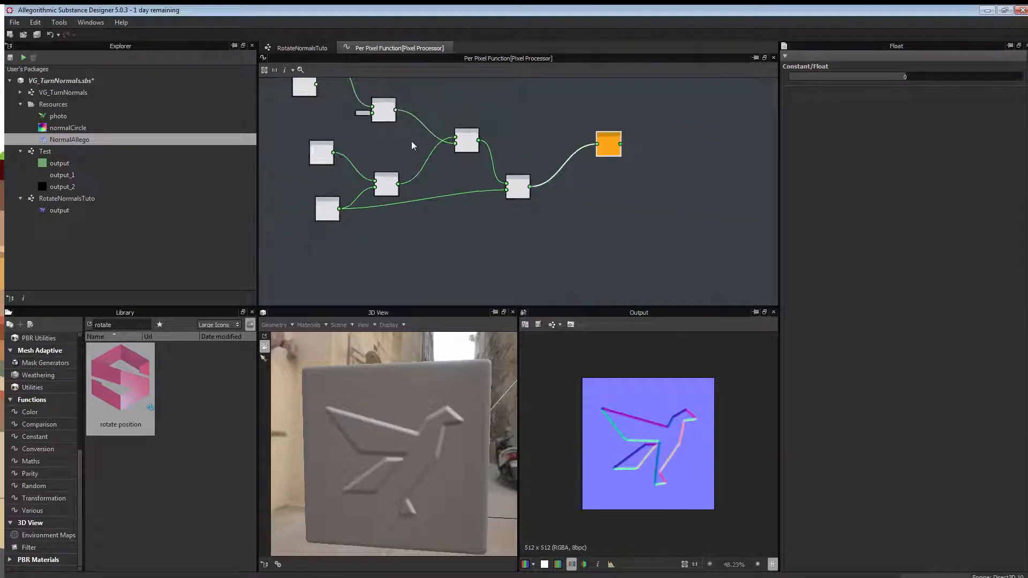
{"action": "middle_click_drag", "start_coordinate": [398, 162], "coordinate": [502, 158]}
{"action": "middle_click_drag", "start_coordinate": [382, 118], "coordinate": [398, 177]}
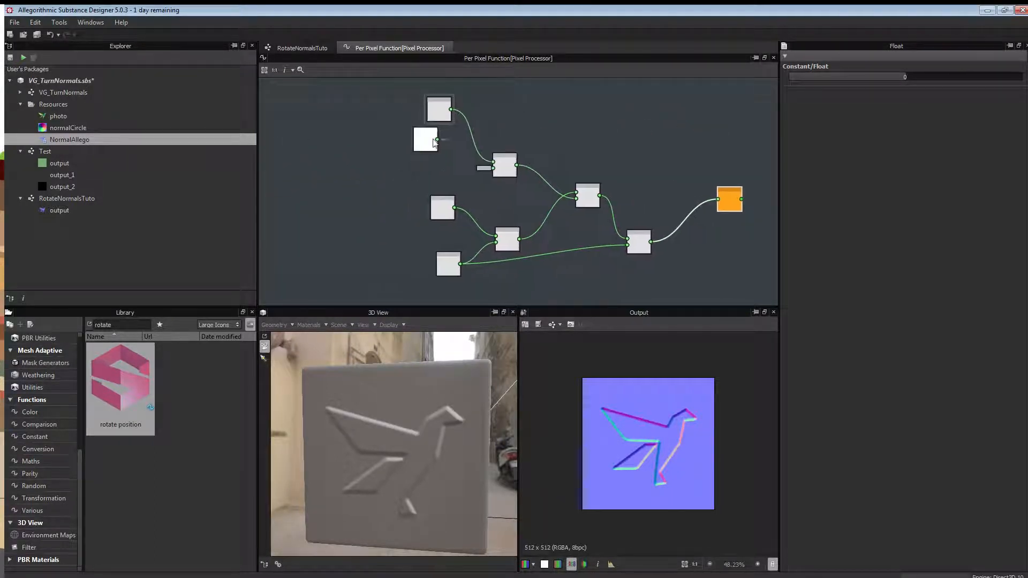
{"action": "left_click_drag", "start_coordinate": [428, 149], "coordinate": [304, 149]}
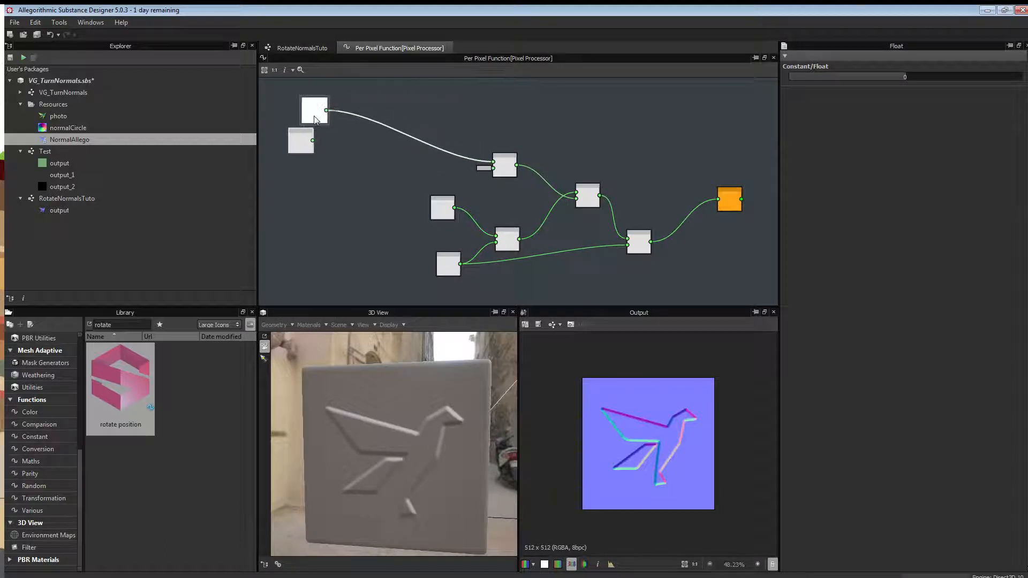
{"action": "scroll", "coordinate": [303, 150], "scroll_direction": "up", "scroll_amount": 3}
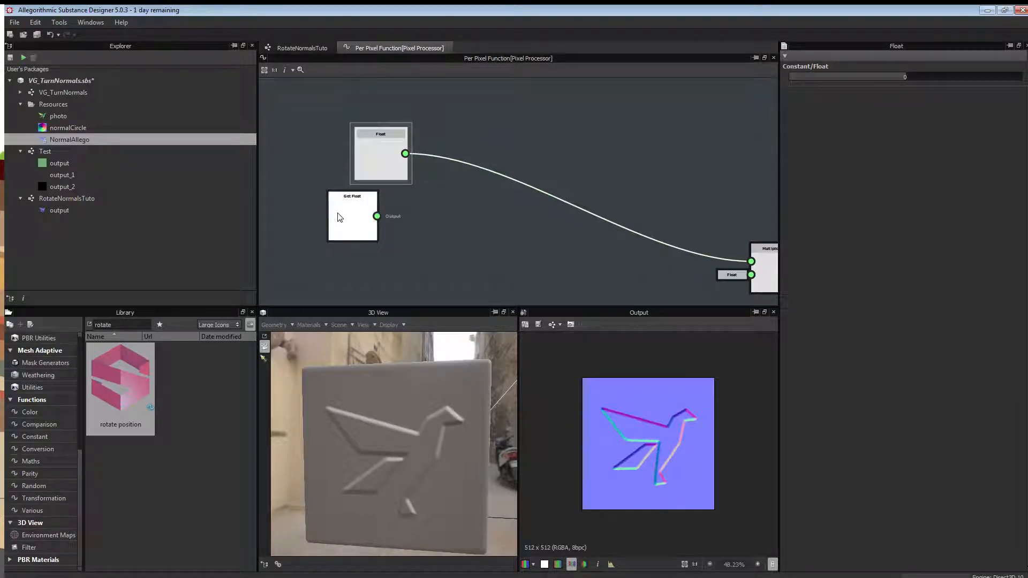
Place the Get Float node under the Float node and check their values.
{"action": "left_click_drag", "start_coordinate": [339, 214], "coordinate": [373, 220]}
{"action": "left_click", "coordinate": [380, 216]}
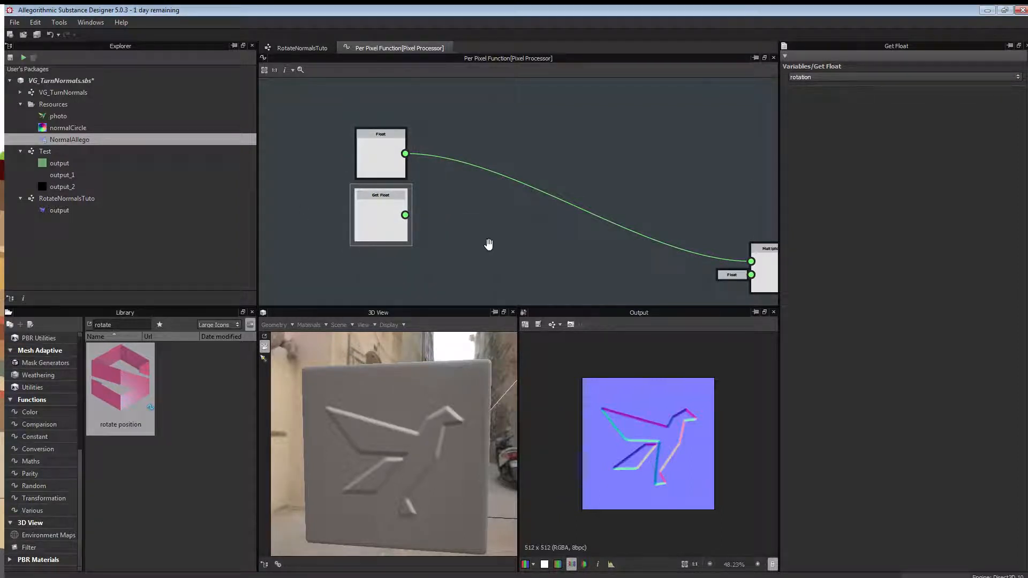
{"action": "scroll", "coordinate": [486, 241], "scroll_direction": "down", "scroll_amount": 2}
{"action": "scroll", "coordinate": [399, 222], "scroll_direction": "up", "scroll_amount": 1}
{"action": "middle_click_drag", "start_coordinate": [423, 207], "coordinate": [391, 133]}
{"action": "left_click", "coordinate": [355, 187]}
{"action": "scroll", "coordinate": [449, 214], "scroll_direction": "down", "scroll_amount": 2}
{"action": "middle_click_drag", "start_coordinate": [573, 219], "coordinate": [480, 176]}
{"action": "scroll", "coordinate": [461, 198], "scroll_direction": "up", "scroll_amount": 1}
{"action": "scroll", "coordinate": [461, 199], "scroll_direction": "down", "scroll_amount": 3}
Move the Float2 node beside the Add node and shift Get Float2 left.
{"action": "left_click_drag", "start_coordinate": [398, 234], "coordinate": [289, 229]}
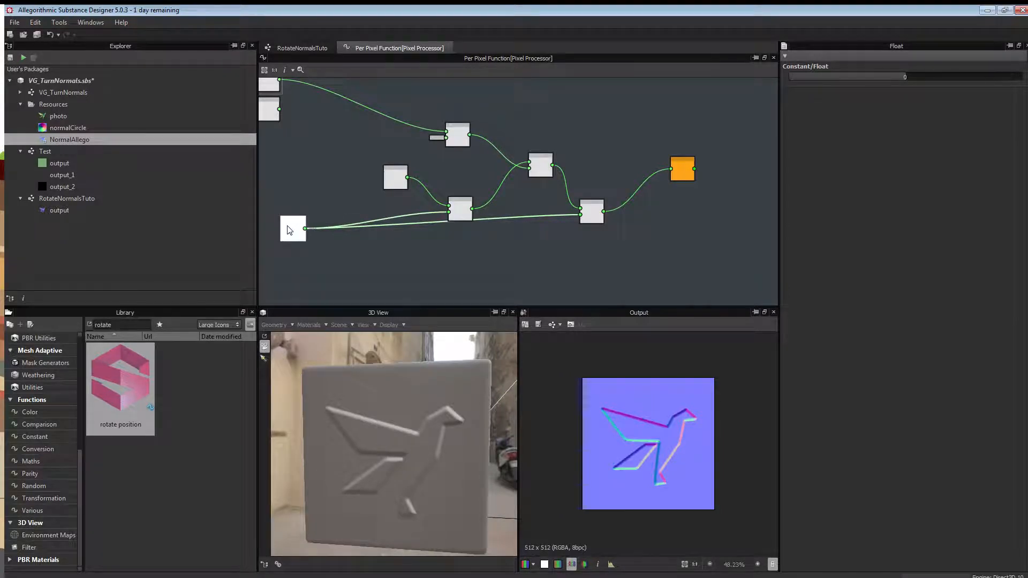
{"action": "middle_click_drag", "start_coordinate": [289, 231], "coordinate": [391, 240]}
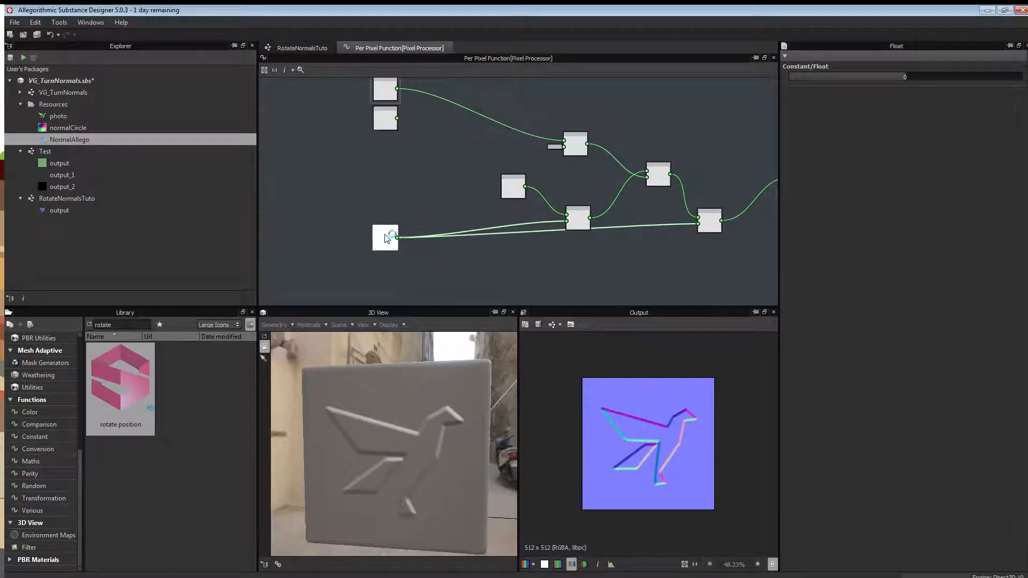
{"action": "scroll", "coordinate": [391, 238], "scroll_direction": "up", "scroll_amount": 4}
{"action": "left_click", "coordinate": [386, 236]}
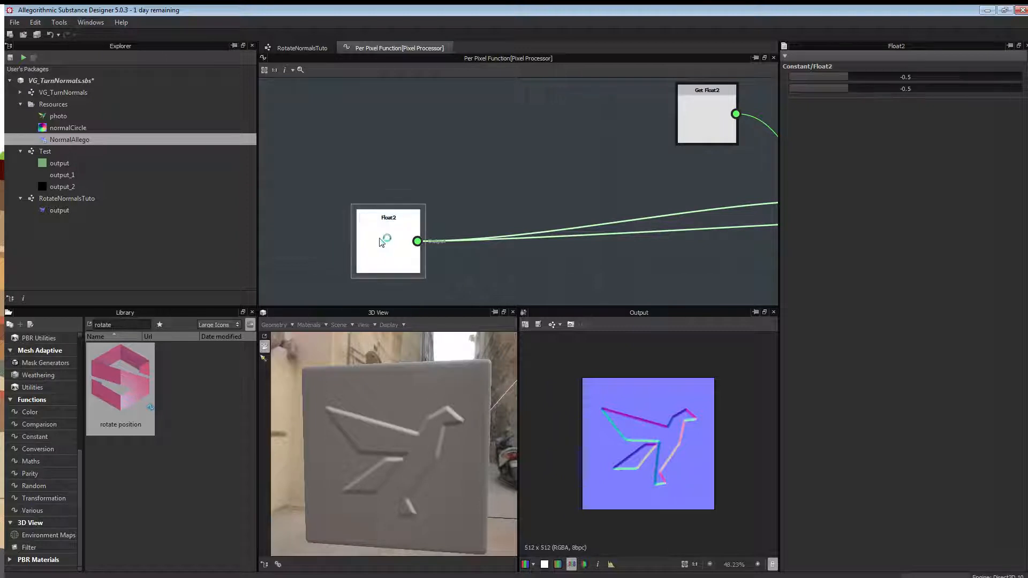
{"action": "scroll", "coordinate": [469, 198], "scroll_direction": "down", "scroll_amount": 3}
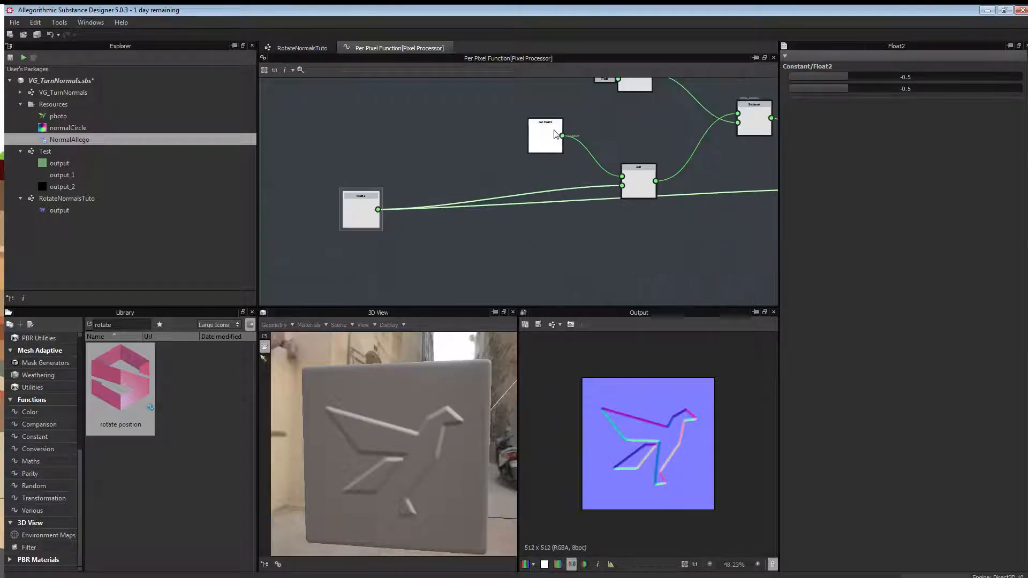
{"action": "left_click_drag", "start_coordinate": [545, 136], "coordinate": [361, 149]}
{"action": "left_click_drag", "start_coordinate": [361, 210], "coordinate": [571, 215]}
{"action": "left_click_drag", "start_coordinate": [361, 149], "coordinate": [361, 162]}
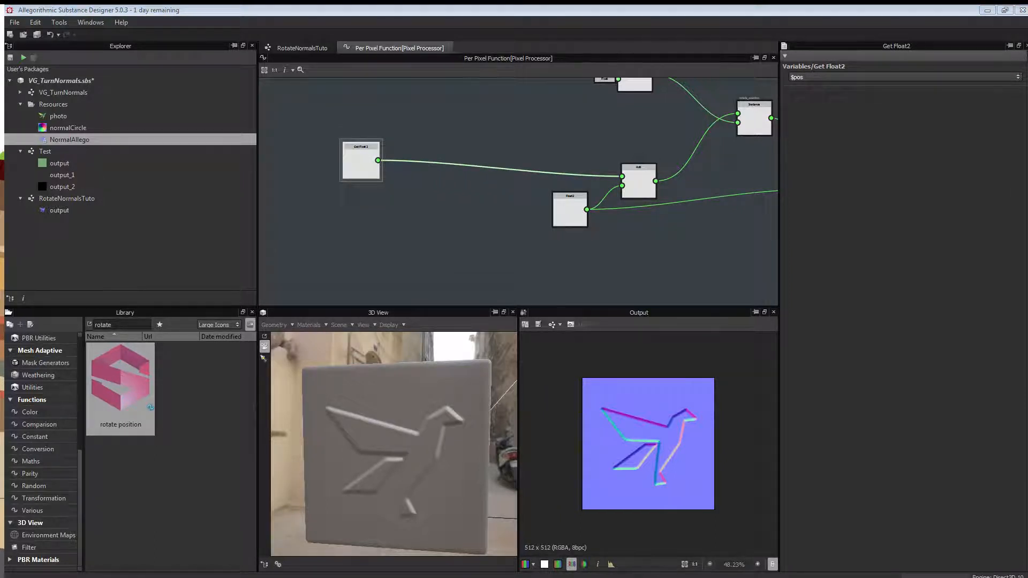
{"action": "scroll", "coordinate": [535, 285], "scroll_direction": "down", "scroll_amount": 4}
Tidy the remaining rotation nodes and marquee-select all five together.
{"action": "left_click_drag", "start_coordinate": [534, 151], "coordinate": [500, 181]}
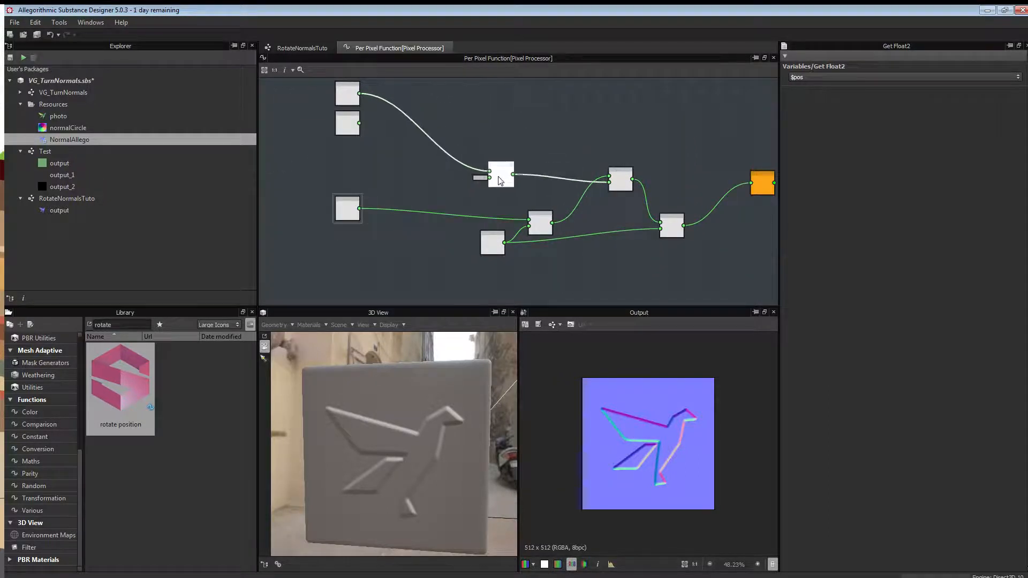
{"action": "left_click_drag", "start_coordinate": [539, 225], "coordinate": [531, 215]}
{"action": "left_click_drag", "start_coordinate": [667, 226], "coordinate": [633, 251]}
{"action": "left_click", "coordinate": [624, 185]}
{"action": "left_click_drag", "start_coordinate": [625, 186], "coordinate": [579, 187]}
{"action": "left_click_drag", "start_coordinate": [642, 254], "coordinate": [621, 247]}
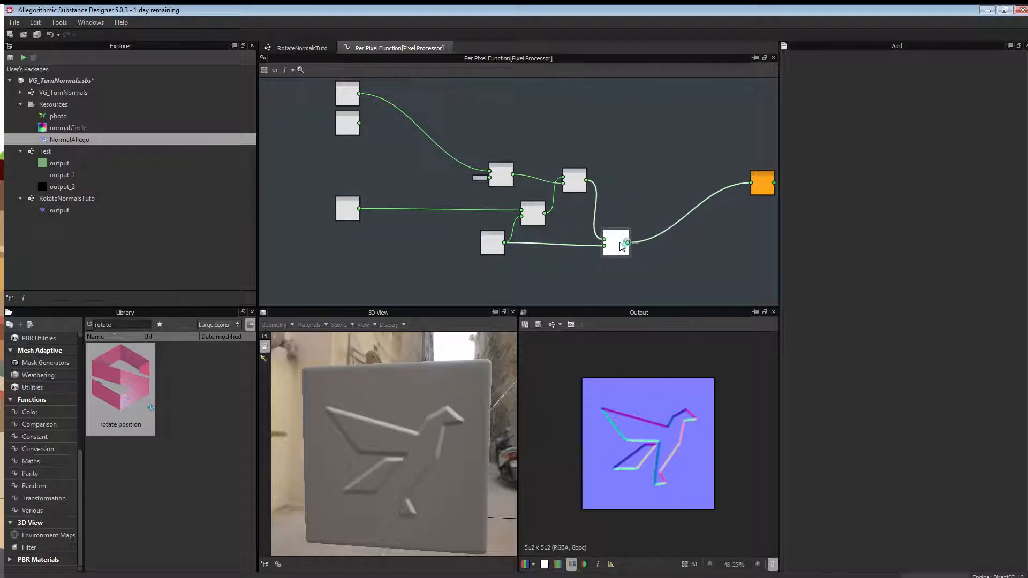
{"action": "left_click_drag", "start_coordinate": [457, 134], "coordinate": [646, 274]}
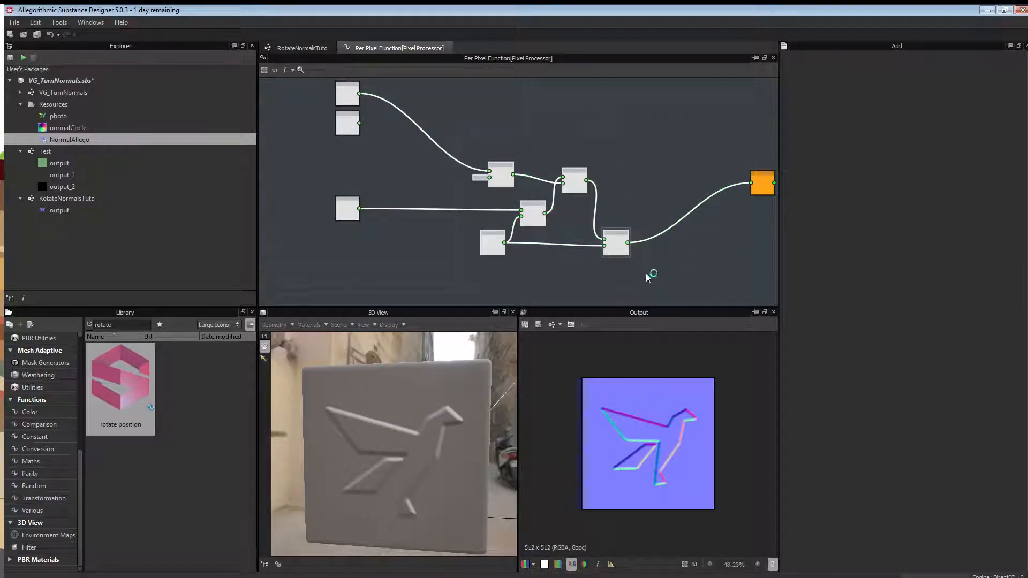
Wrap the five selected rotation nodes in a frame titled 'Physical rotation'.
{"action": "right_click", "coordinate": [647, 275]}
{"action": "left_click", "coordinate": [675, 435]}
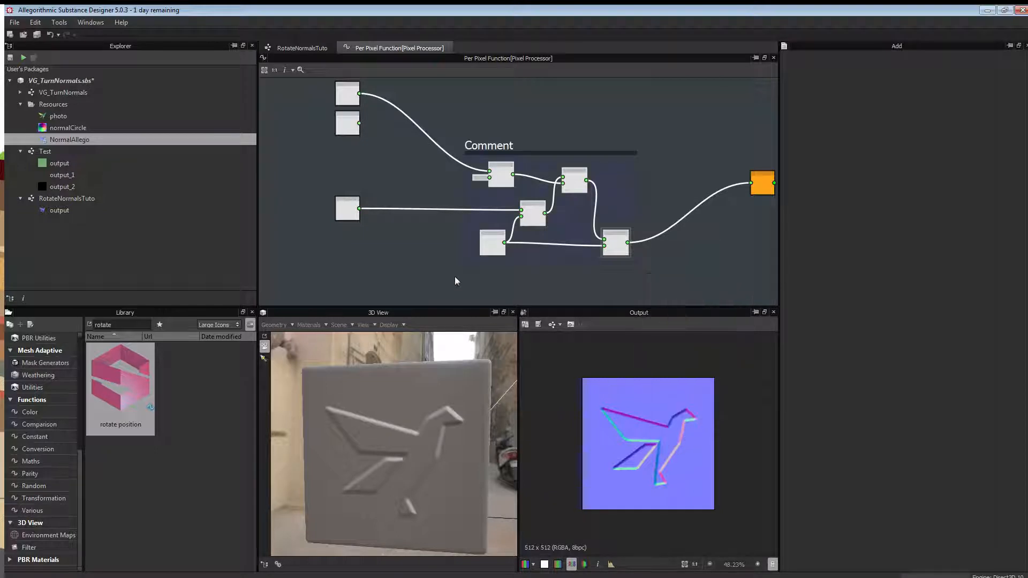
{"action": "left_click", "coordinate": [490, 148]}
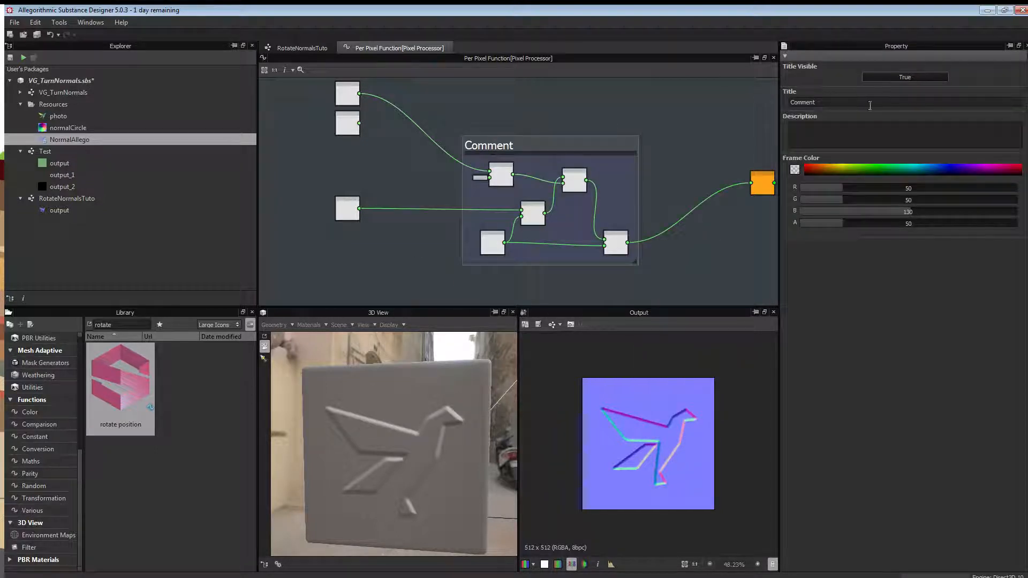
{"action": "double_click", "coordinate": [834, 102]}
{"action": "type", "text": "Piysical rotation"}
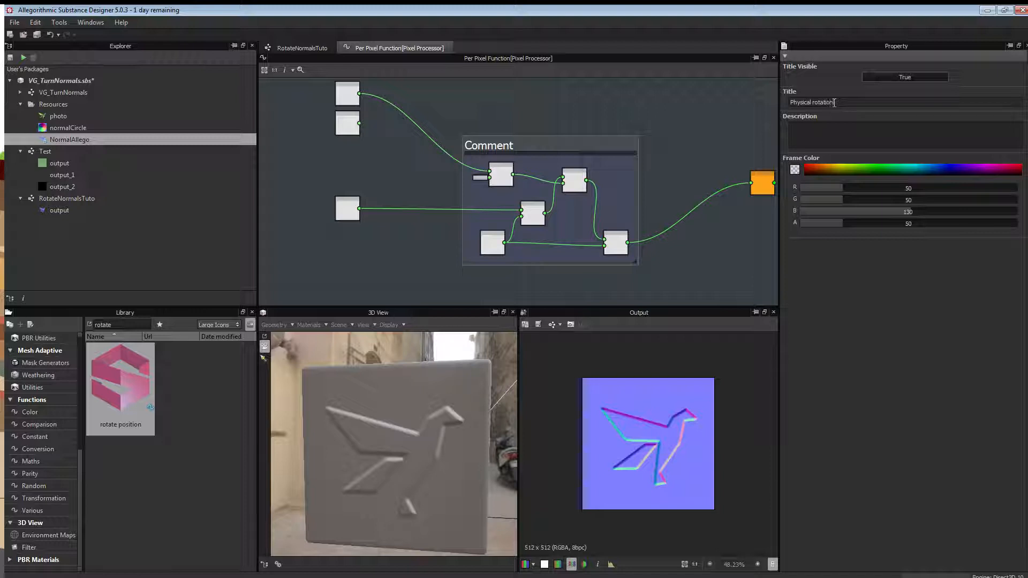
{"action": "key", "text": "Return"}
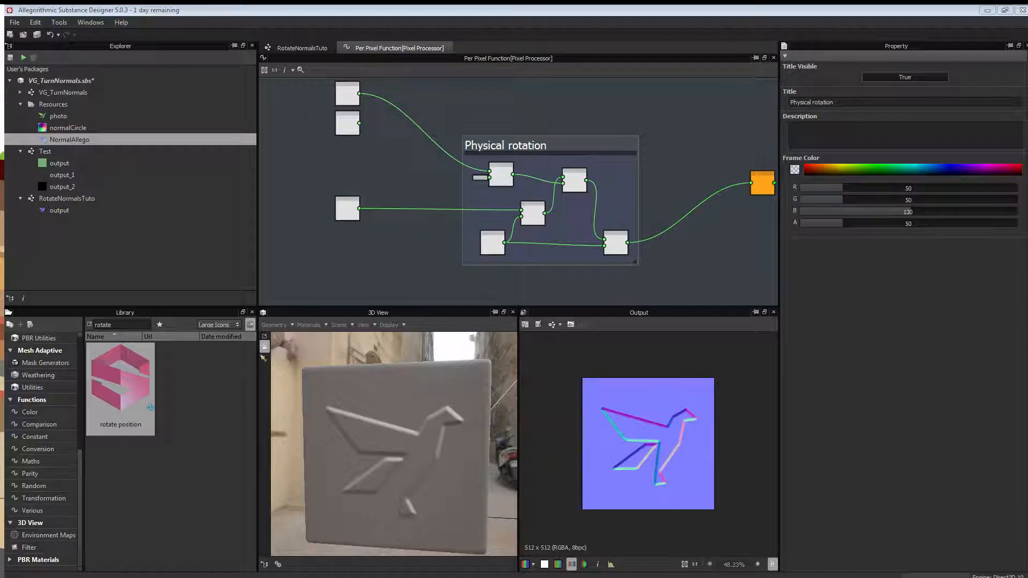
{"action": "middle_click_drag", "start_coordinate": [623, 196], "coordinate": [414, 181]}
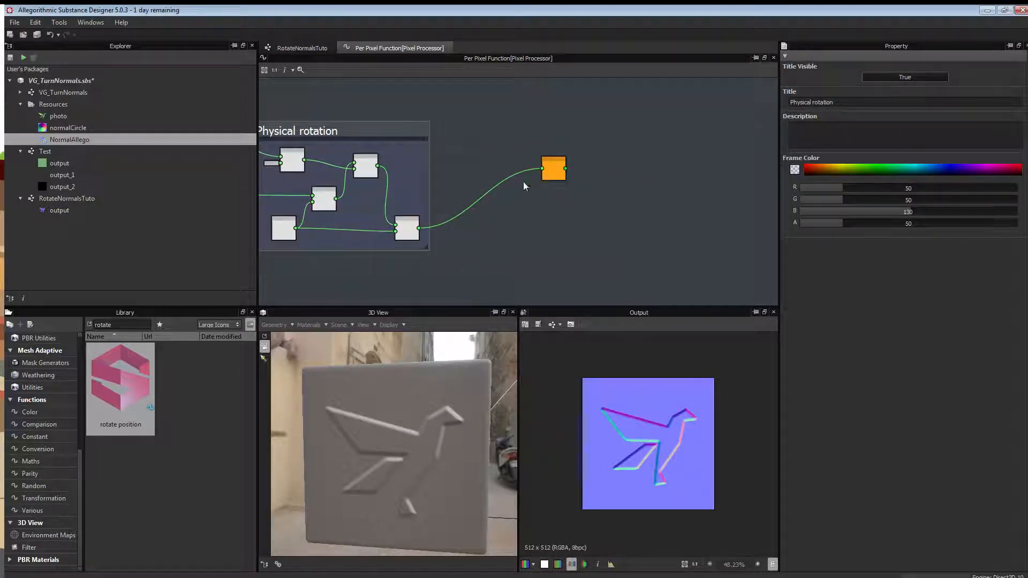
Move the Sample Color node beside the Add node and survey the surrounding nodes.
{"action": "left_click_drag", "start_coordinate": [555, 170], "coordinate": [483, 223]}
{"action": "scroll", "coordinate": [483, 224], "scroll_direction": "up", "scroll_amount": 5}
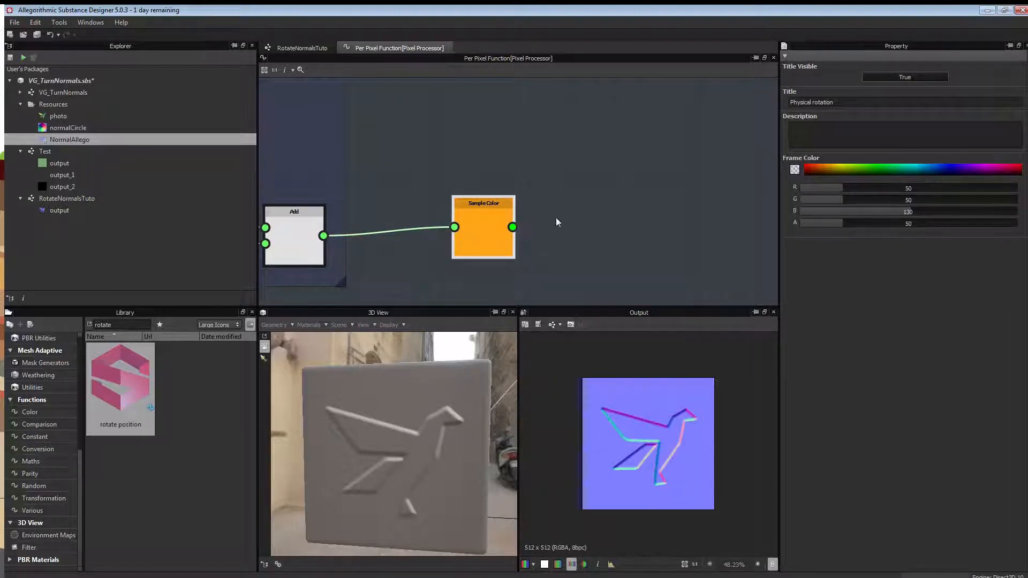
{"action": "middle_click_drag", "start_coordinate": [459, 153], "coordinate": [444, 141]}
{"action": "scroll", "coordinate": [445, 141], "scroll_direction": "down", "scroll_amount": 2}
{"action": "middle_click_drag", "start_coordinate": [380, 161], "coordinate": [463, 167]}
{"action": "middle_click_drag", "start_coordinate": [390, 141], "coordinate": [698, 174]}
{"action": "scroll", "coordinate": [698, 175], "scroll_direction": "down", "scroll_amount": 2}
{"action": "scroll", "coordinate": [466, 166], "scroll_direction": "up", "scroll_amount": 2}
{"action": "middle_click_drag", "start_coordinate": [417, 122], "coordinate": [451, 154]}
{"action": "scroll", "coordinate": [372, 193], "scroll_direction": "up", "scroll_amount": 1}
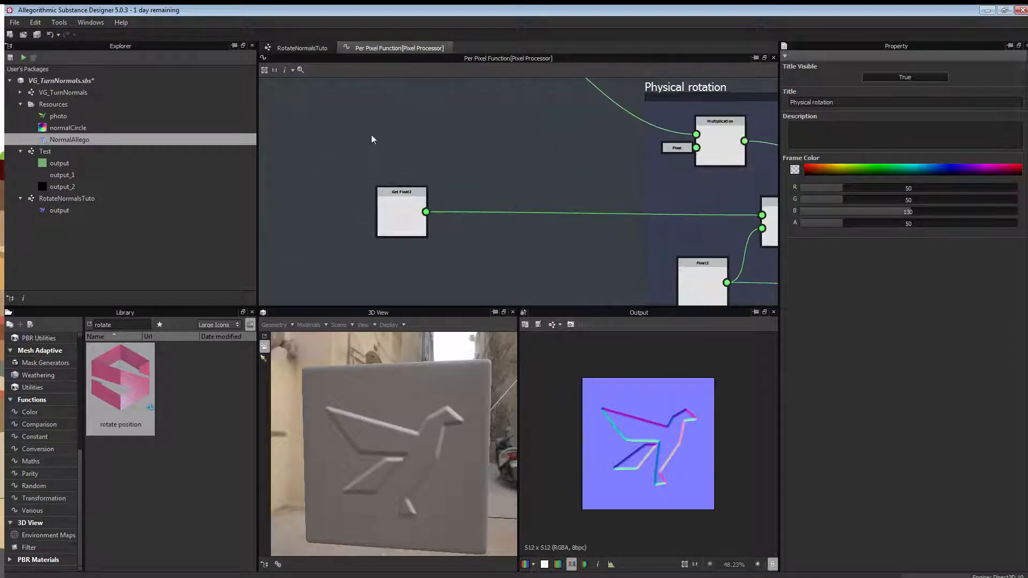
{"action": "middle_click_drag", "start_coordinate": [385, 90], "coordinate": [372, 196]}
{"action": "middle_click_drag", "start_coordinate": [423, 261], "coordinate": [318, 224]}
{"action": "scroll", "coordinate": [318, 223], "scroll_direction": "down", "scroll_amount": 2}
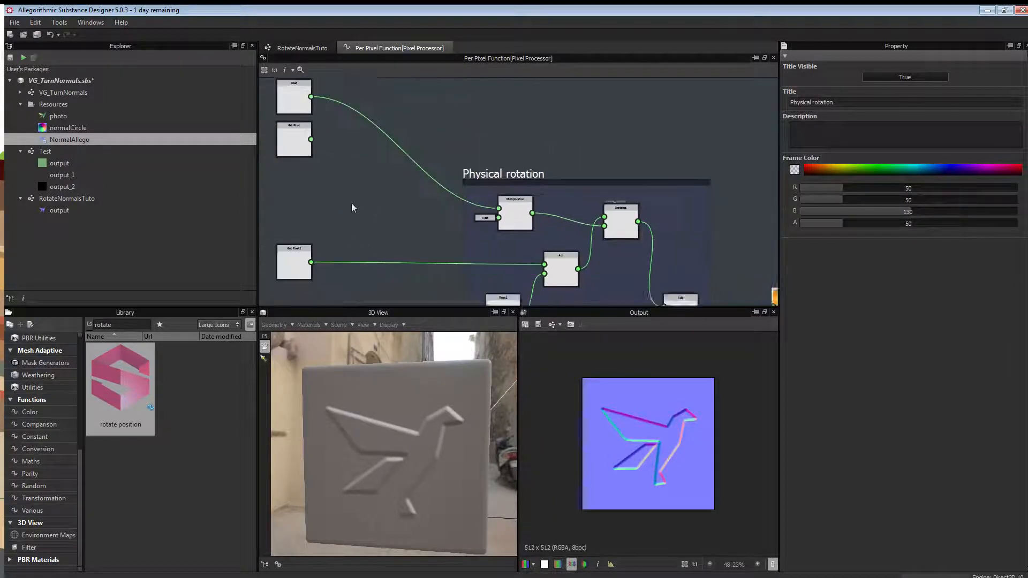
{"action": "middle_click_drag", "start_coordinate": [358, 170], "coordinate": [415, 218]}
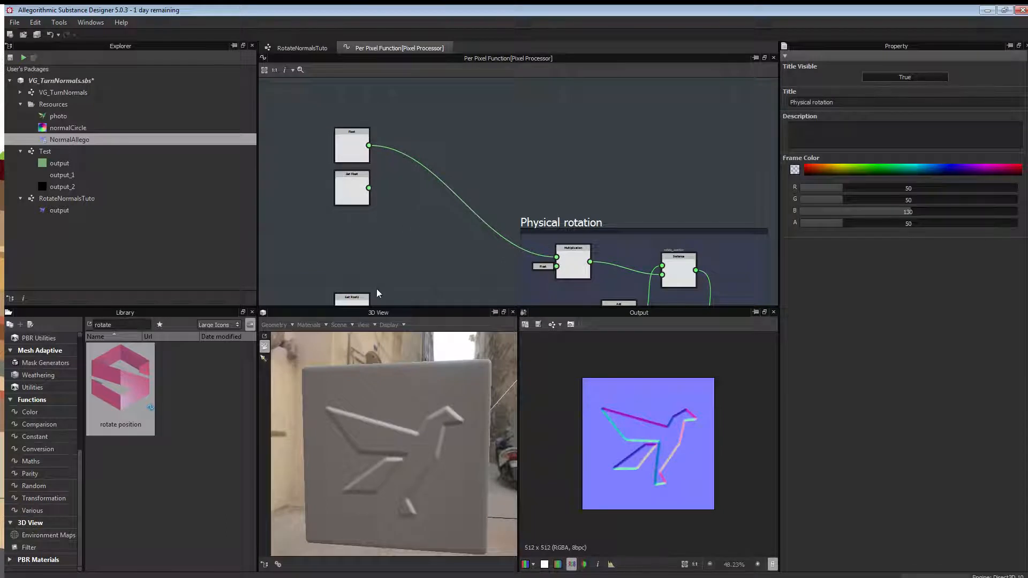
{"action": "middle_click_drag", "start_coordinate": [409, 266], "coordinate": [402, 233]}
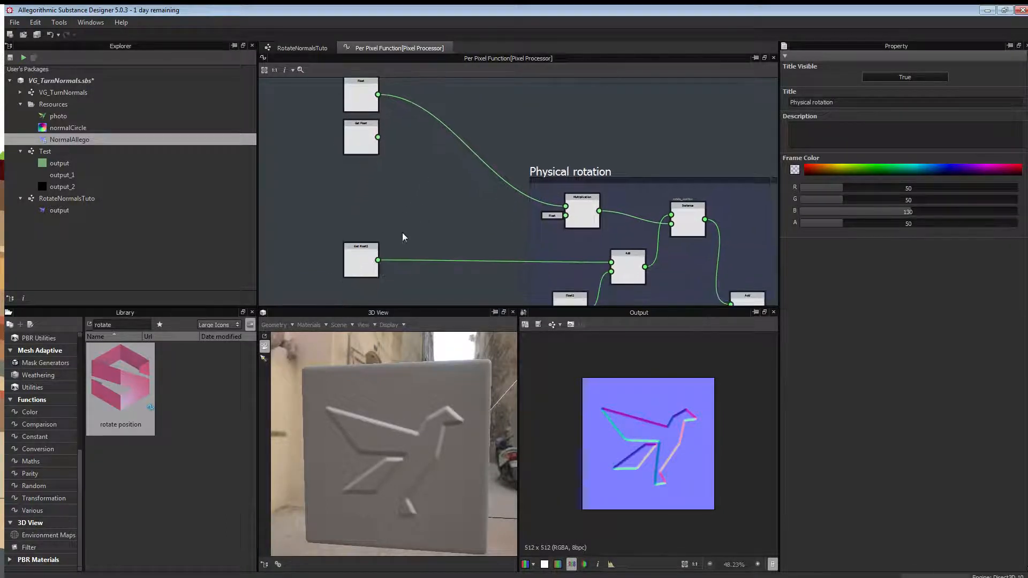
Inspect Get Float2 and Sample Color, then bring the Blender normal-map comparison browser over the graph.
{"action": "left_click", "coordinate": [360, 257]}
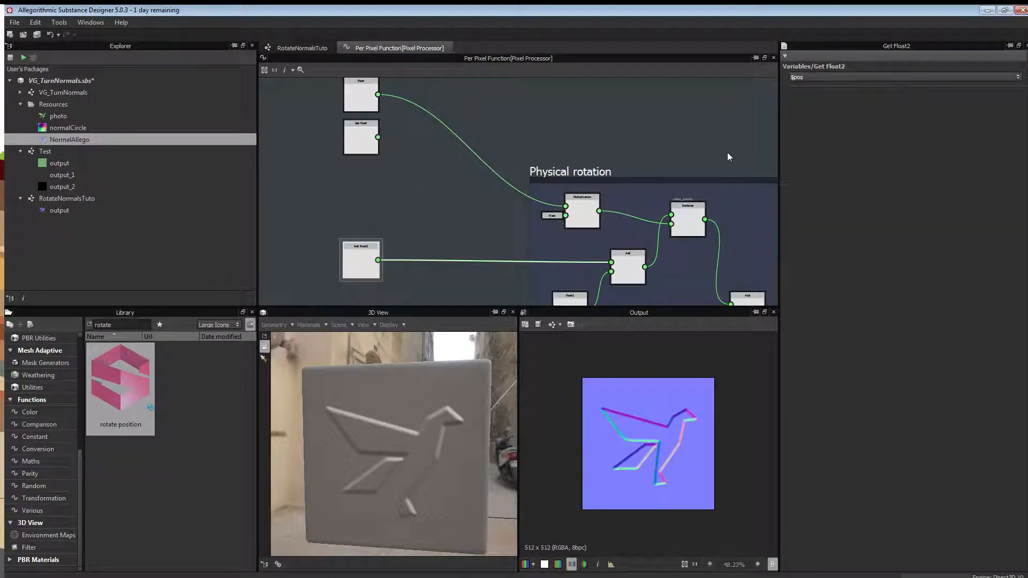
{"action": "middle_click_drag", "start_coordinate": [728, 143], "coordinate": [505, 112]}
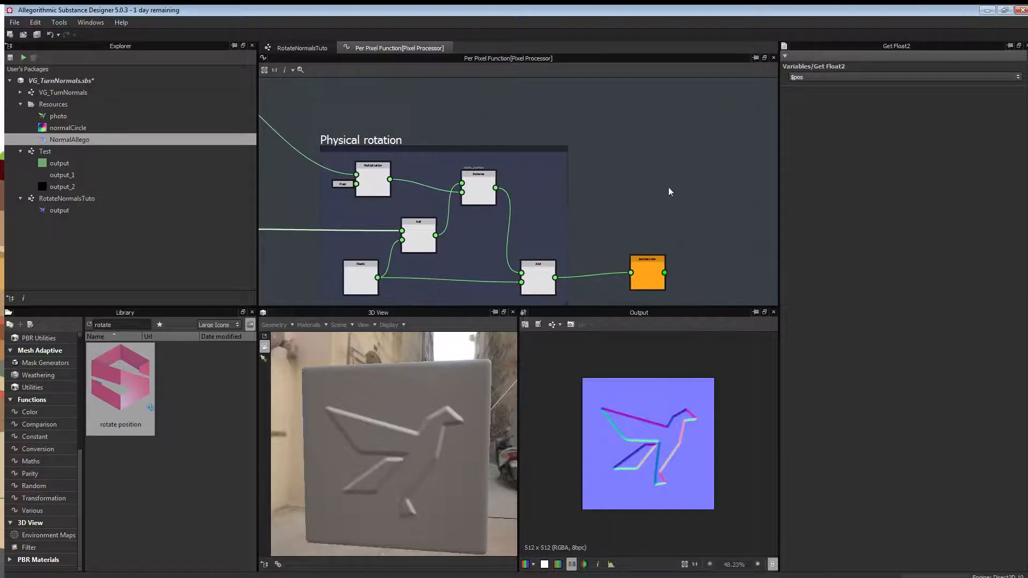
{"action": "middle_click_drag", "start_coordinate": [691, 249], "coordinate": [645, 207]}
{"action": "scroll", "coordinate": [645, 212], "scroll_direction": "up", "scroll_amount": 3}
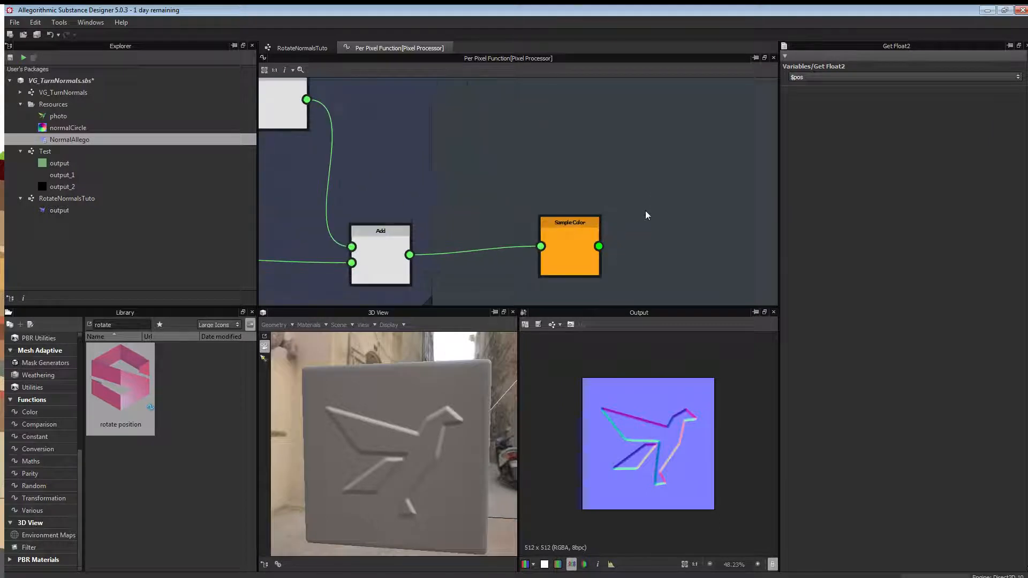
{"action": "left_click", "coordinate": [573, 240]}
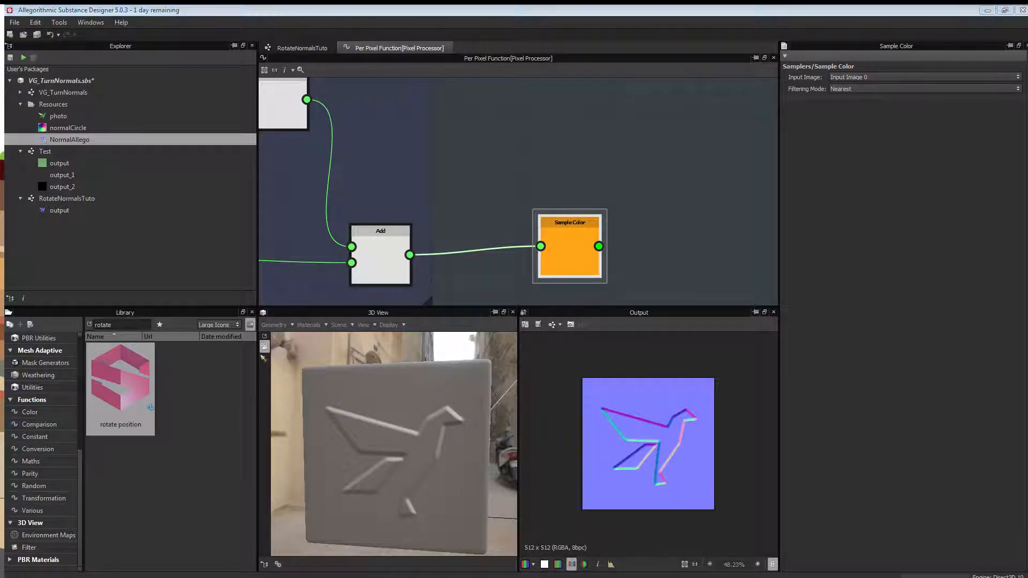
{"action": "left_click_drag", "start_coordinate": [0, 36], "coordinate": [756, 33]}
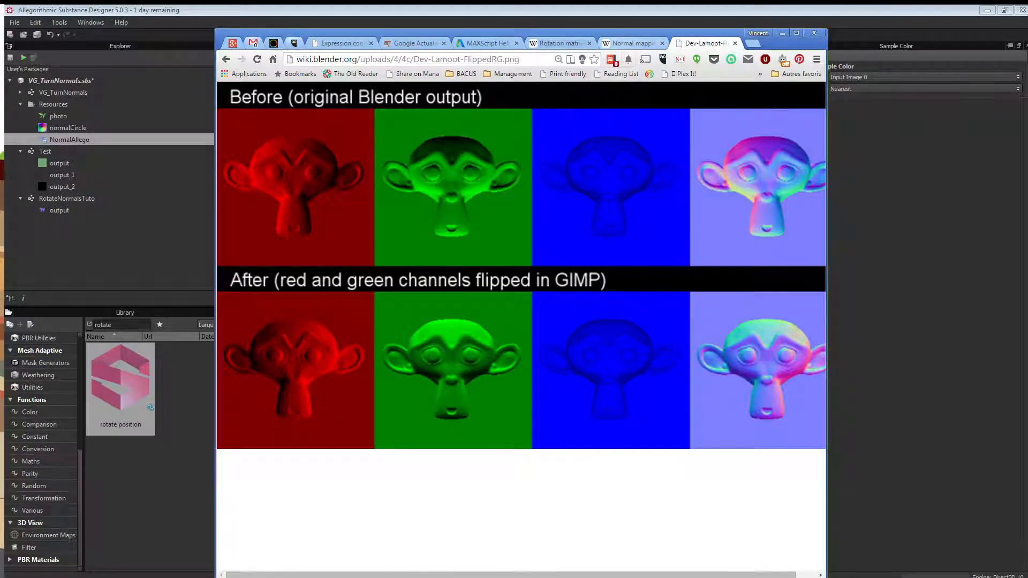
Switch Chrome back to the Wikipedia Rotation matrix tab with Ctrl+Shift+Tab.
{"action": "key", "text": "ctrl+shift+Tab"}
{"action": "key", "text": "ctrl+shift+Tab"}
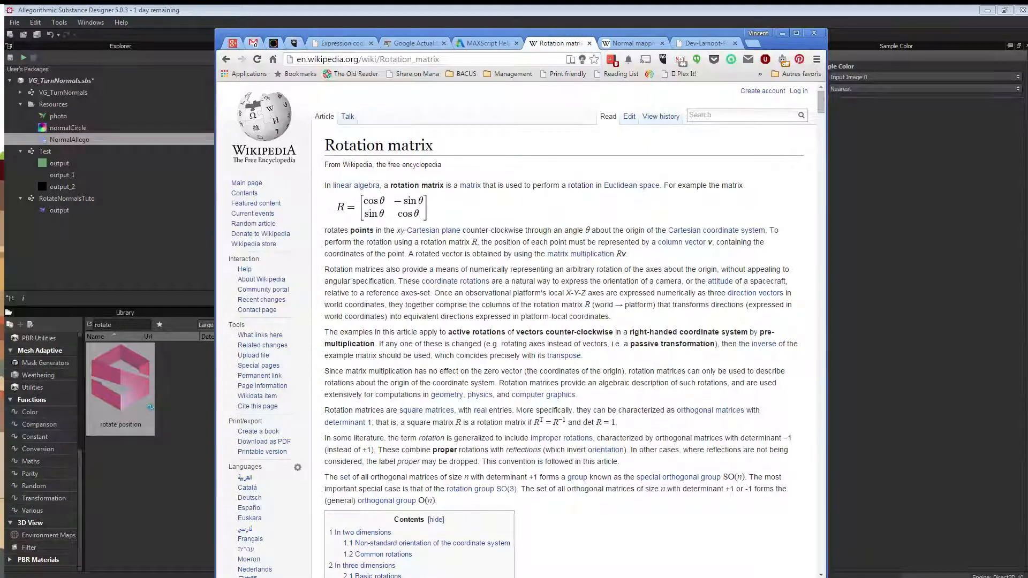
Zoom the Rotation matrix page to 200% on the 'In two dimensions' formulas, then move the browser aside.
{"action": "scroll", "coordinate": [536, 321], "scroll_direction": "down", "scroll_amount": 13}
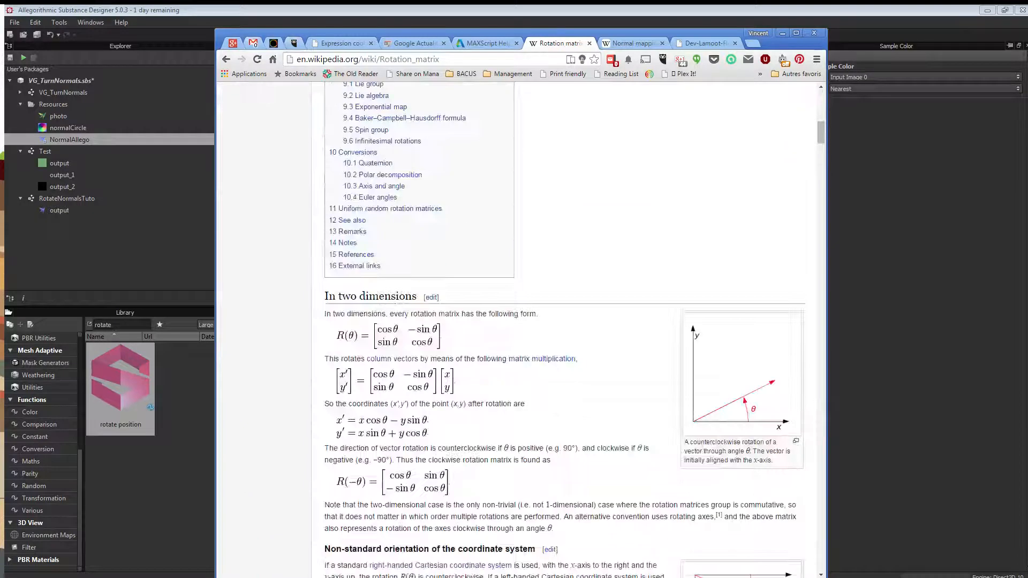
{"action": "scroll", "coordinate": [535, 321], "scroll_direction": "down", "scroll_amount": 1}
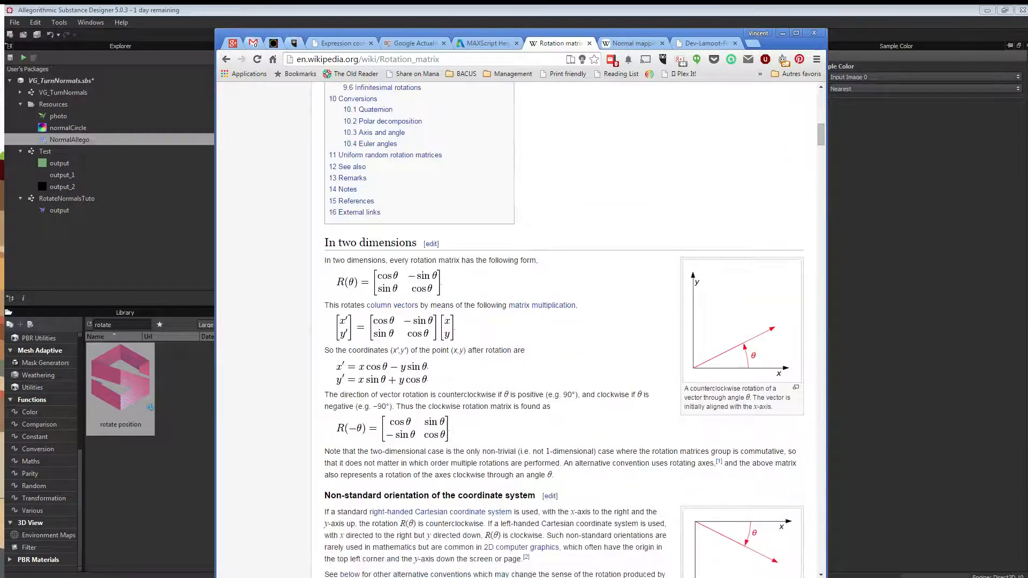
{"action": "key", "text": "ctrl+plus"}
{"action": "key", "text": "ctrl+plus"}
{"action": "key", "text": "ctrl+plus"}
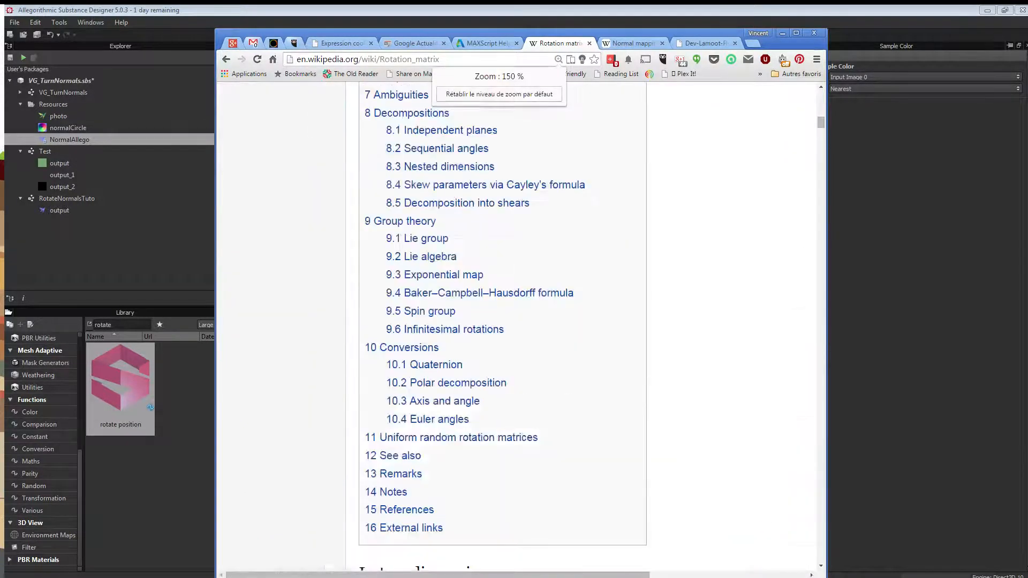
{"action": "scroll", "coordinate": [535, 321], "scroll_direction": "down", "scroll_amount": 7}
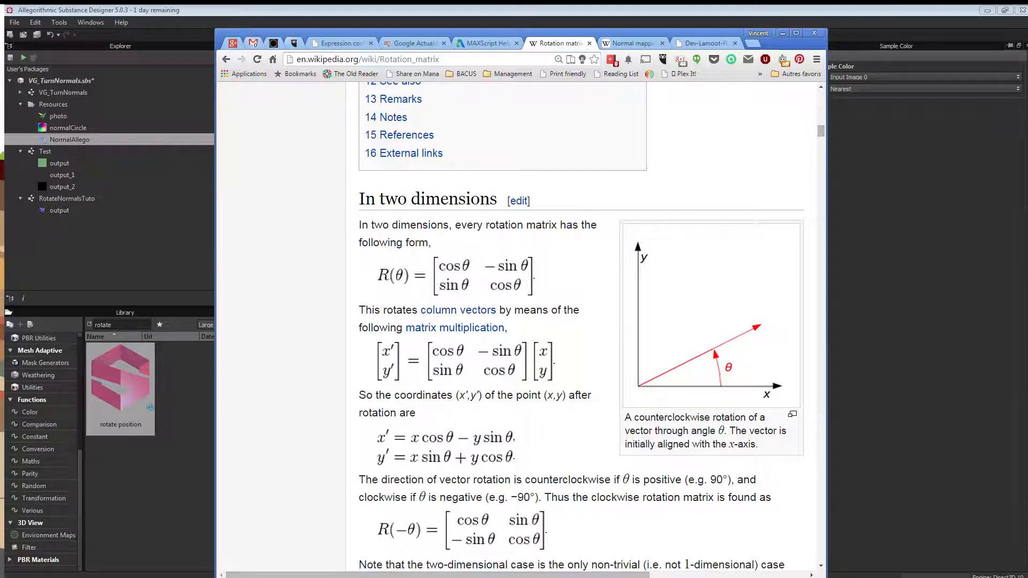
{"action": "scroll", "coordinate": [582, 326], "scroll_direction": "down", "scroll_amount": 4}
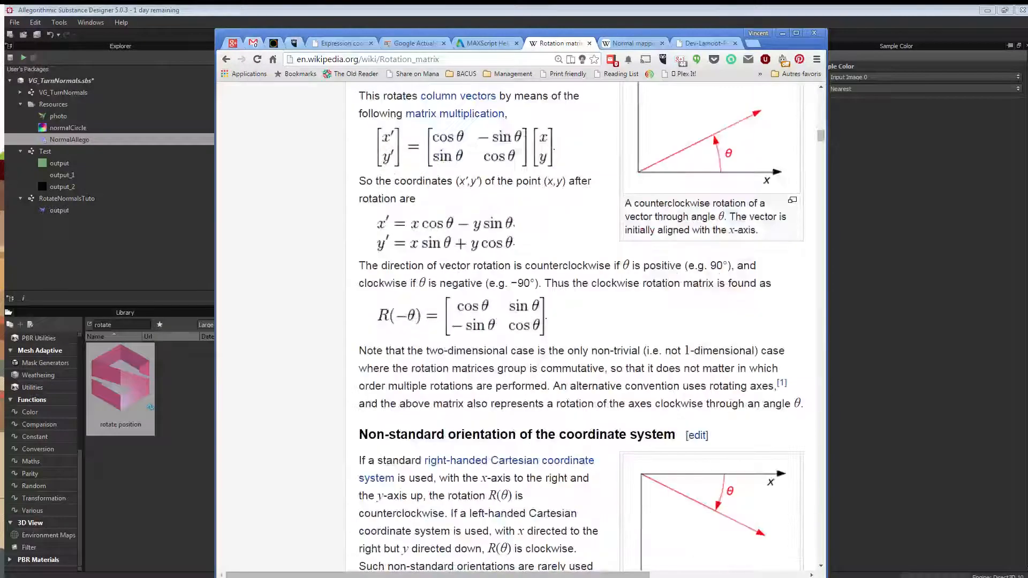
{"action": "scroll", "coordinate": [581, 327], "scroll_direction": "up", "scroll_amount": 2, "text": "ctrl"}
{"action": "scroll", "coordinate": [581, 327], "scroll_direction": "down", "scroll_amount": 9}
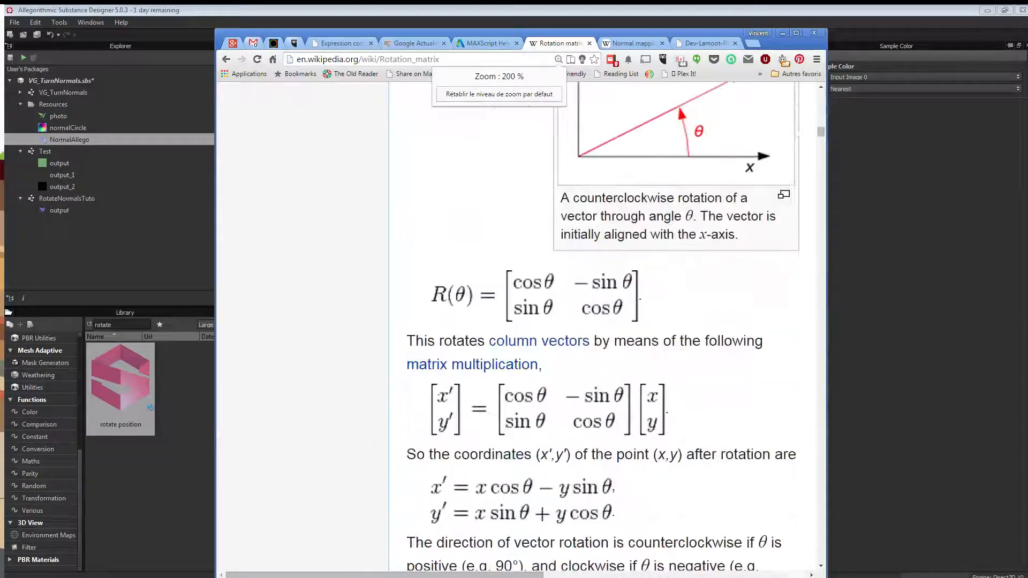
{"action": "scroll", "coordinate": [603, 328], "scroll_direction": "down", "scroll_amount": 4}
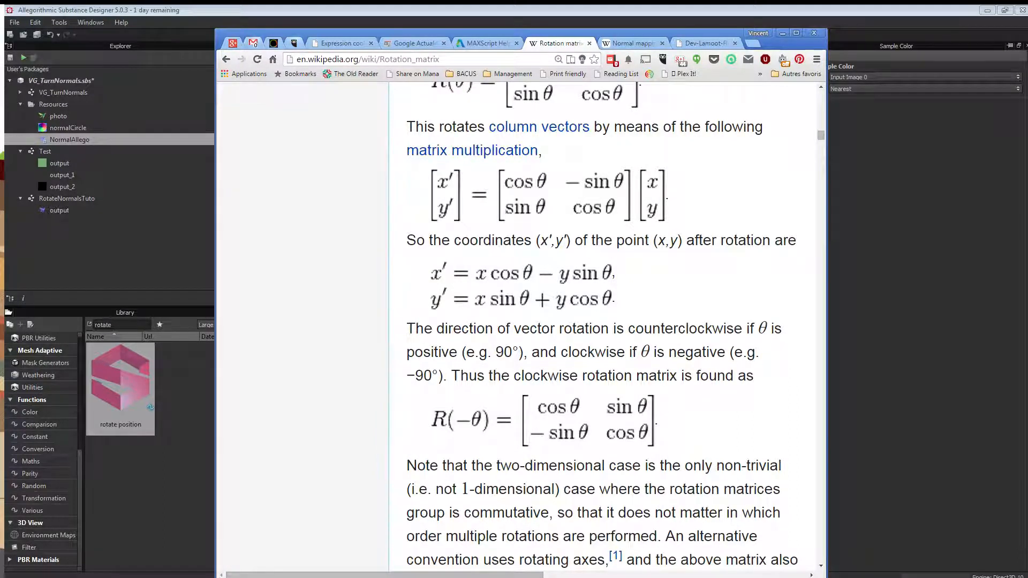
{"action": "left_click_drag", "start_coordinate": [514, 33], "coordinate": [511, 27]}
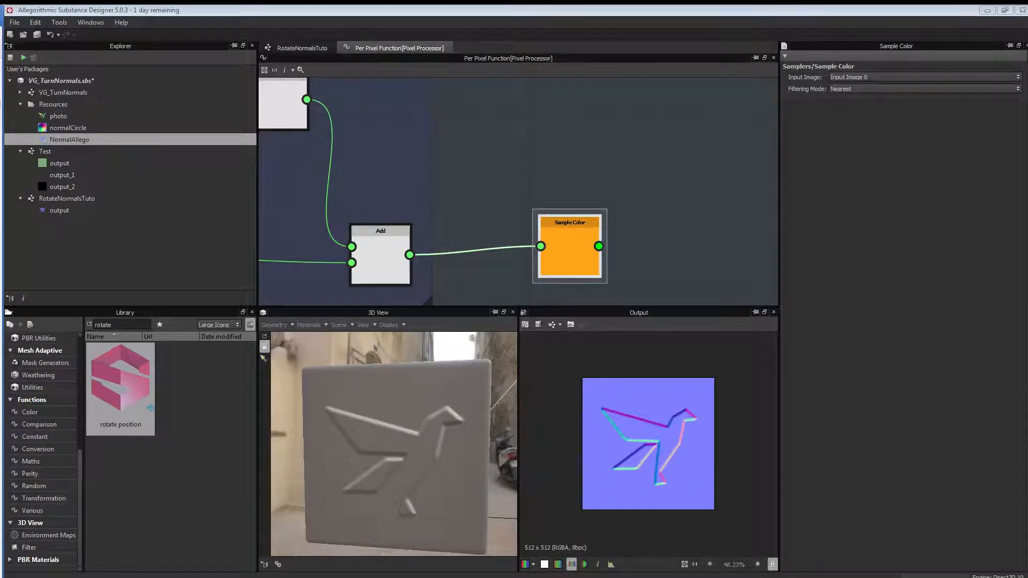
{"action": "scroll", "coordinate": [518, 156], "scroll_direction": "down", "scroll_amount": 3}
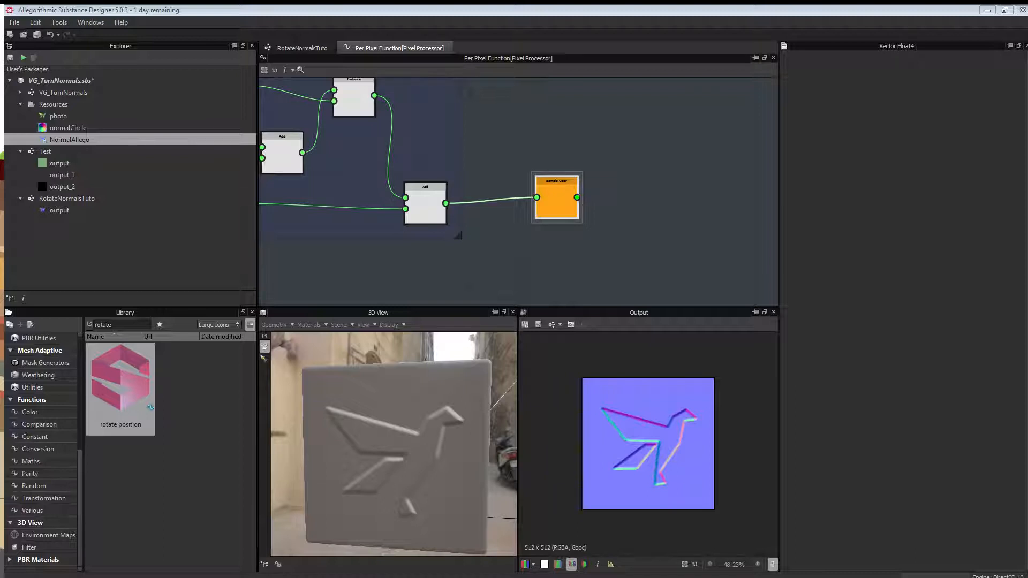
{"action": "middle_click_drag", "start_coordinate": [719, 260], "coordinate": [648, 245]}
{"action": "left_click", "coordinate": [578, 245]}
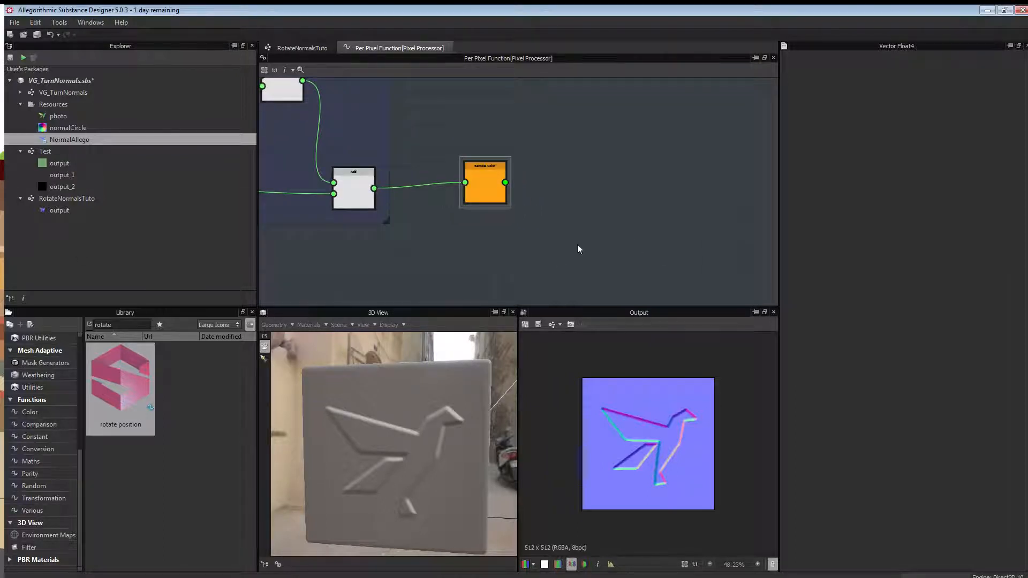
{"action": "right_click", "coordinate": [578, 246]}
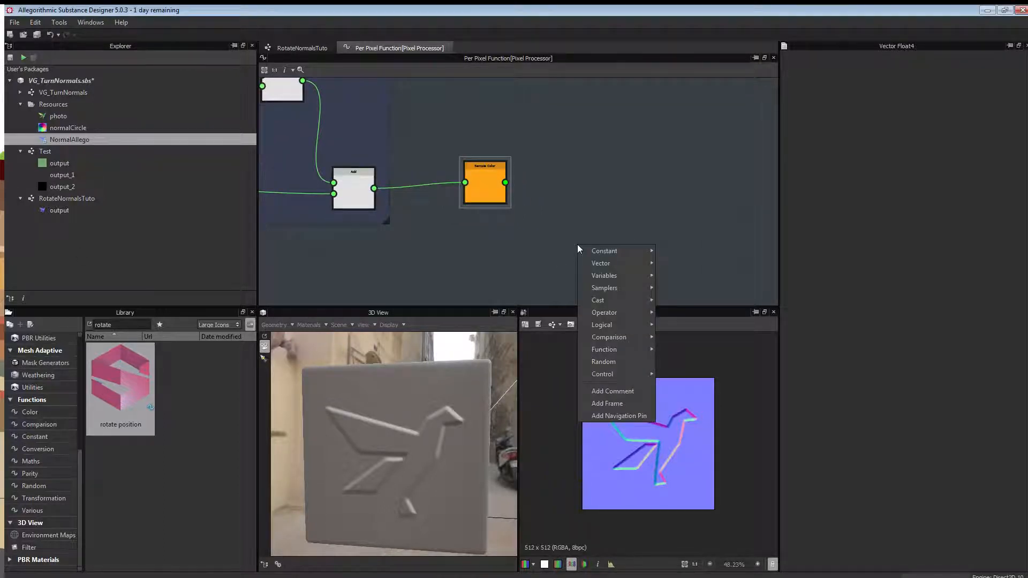
{"action": "left_click", "coordinate": [488, 169]}
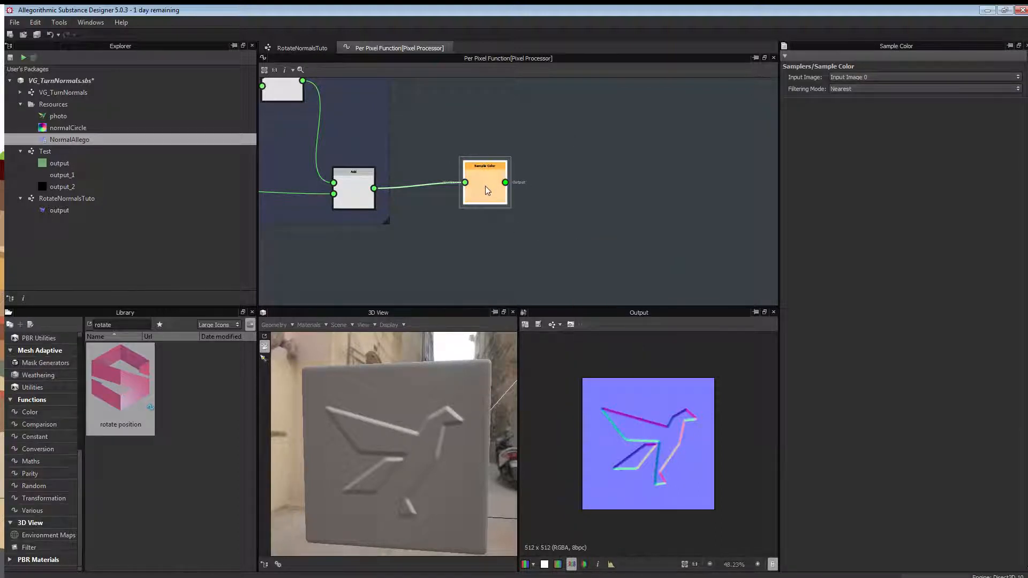
Add a Swizzle Float2 node fed by Sample Color's output.
{"action": "right_click", "coordinate": [572, 222]}
{"action": "mouse_move", "coordinate": [602, 250]}
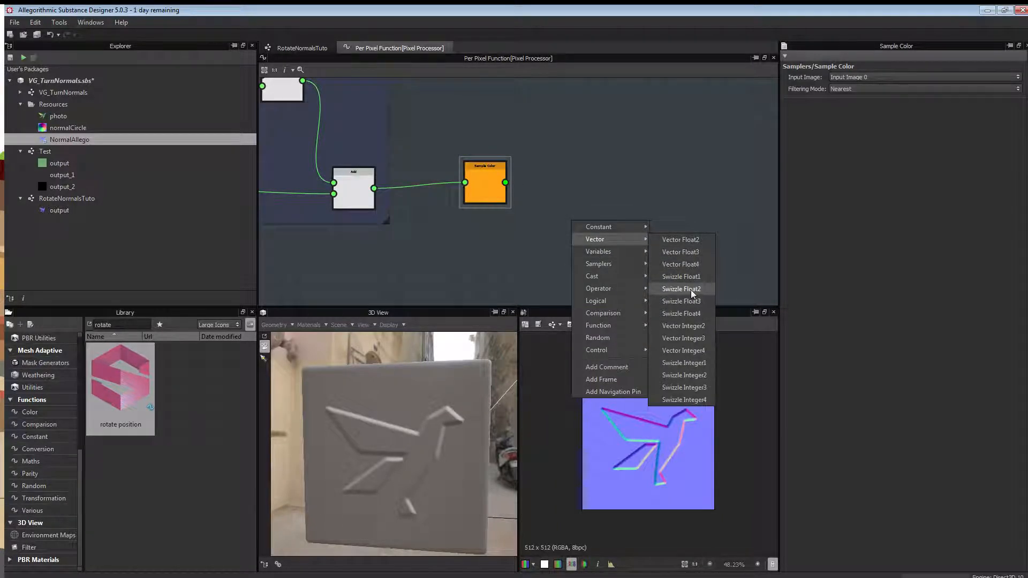
{"action": "left_click", "coordinate": [691, 290]}
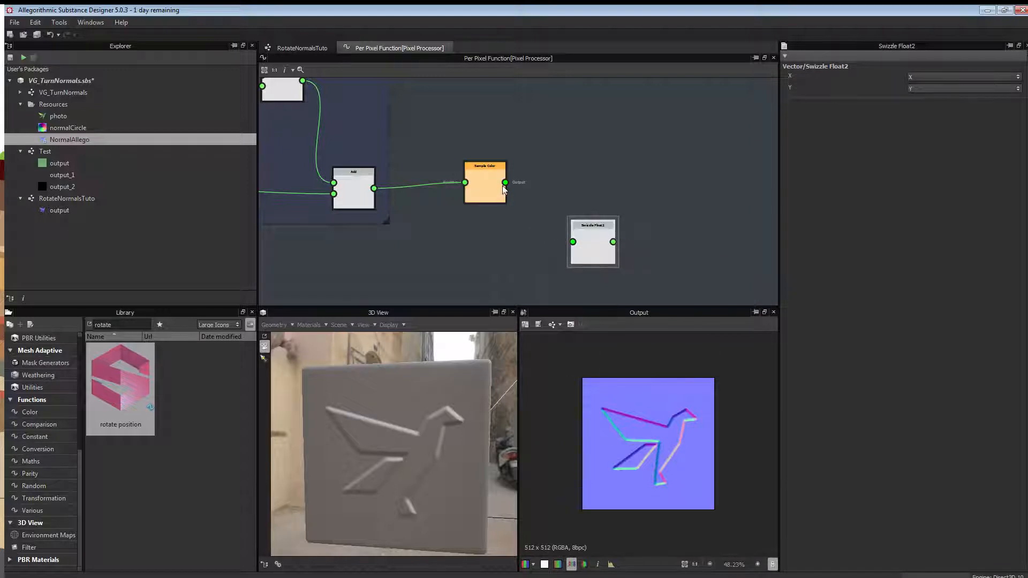
{"action": "left_click_drag", "start_coordinate": [505, 183], "coordinate": [573, 242]}
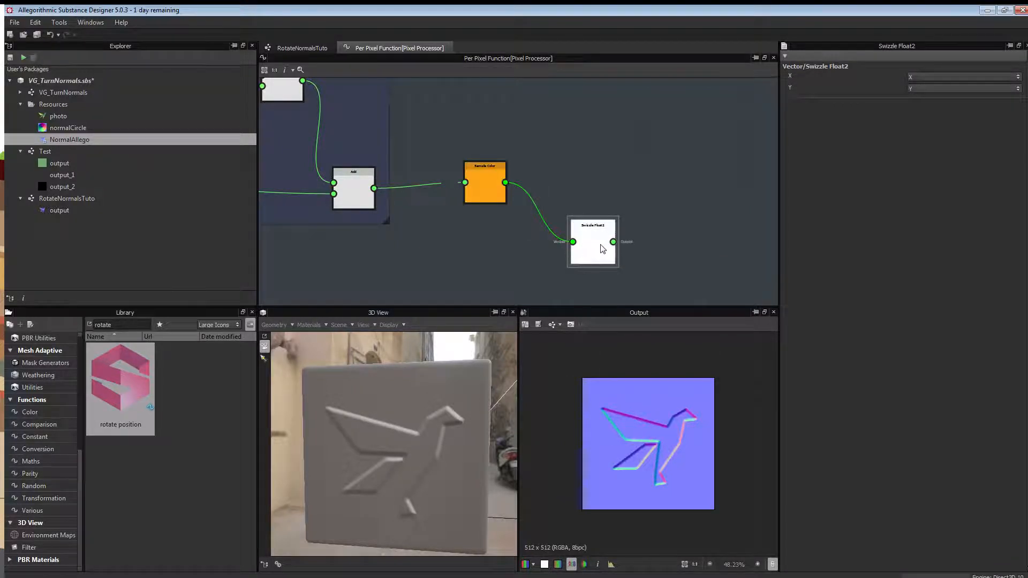
Set the swizzle's X to Z and Y to W, and move it down-right.
{"action": "left_click", "coordinate": [982, 78]}
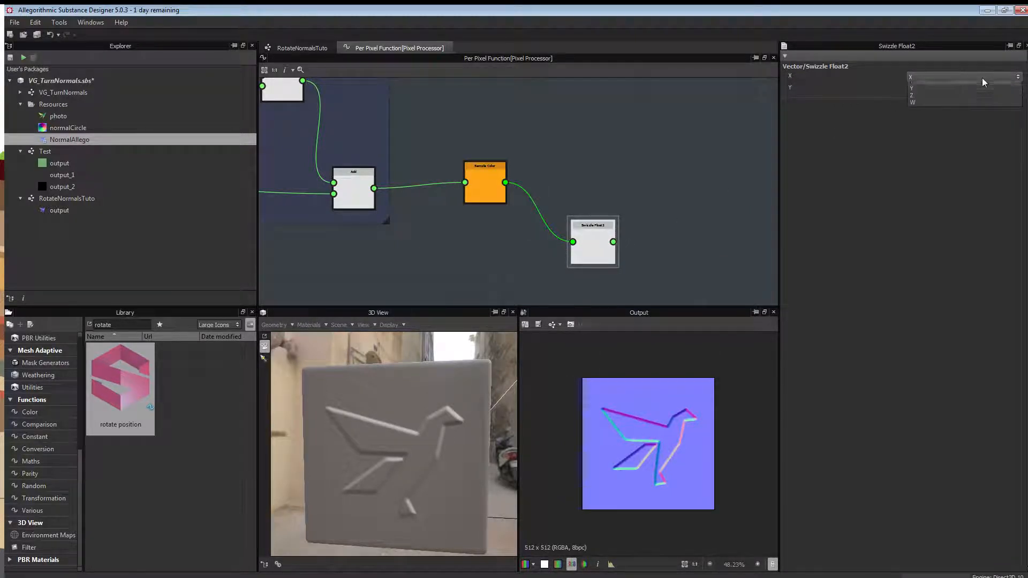
{"action": "left_click", "coordinate": [939, 101]}
{"action": "left_click", "coordinate": [953, 87]}
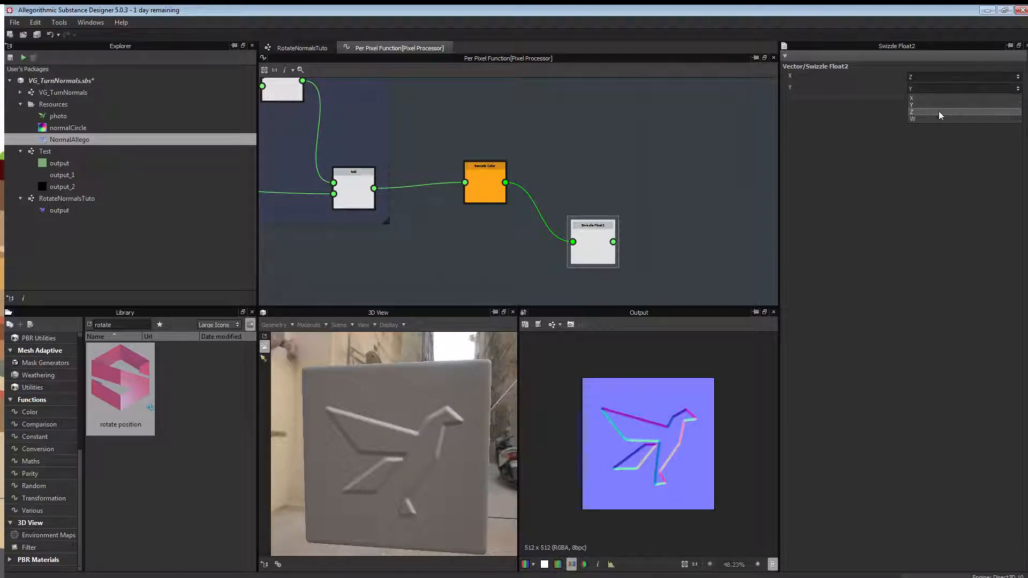
{"action": "left_click", "coordinate": [938, 118]}
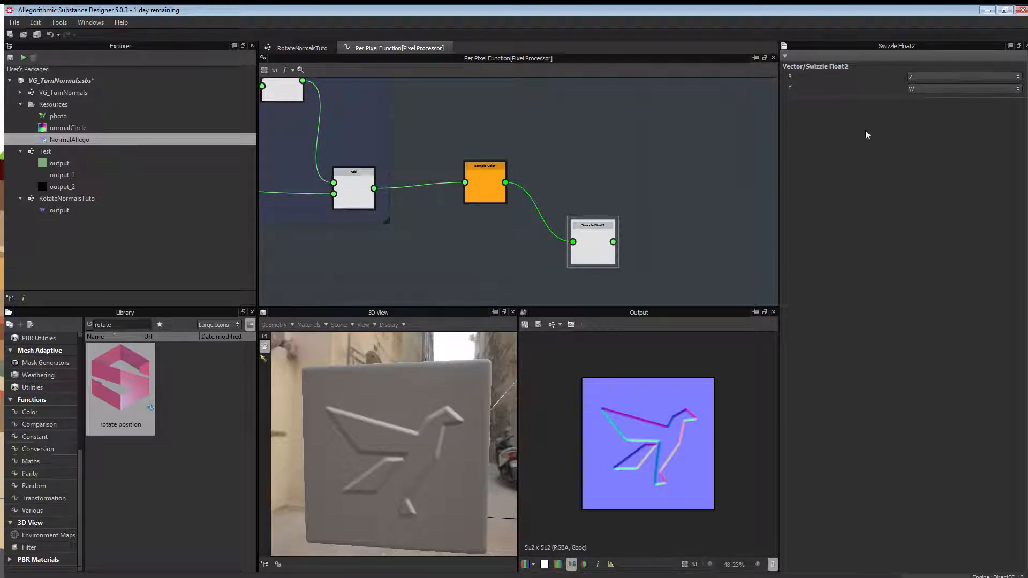
{"action": "scroll", "coordinate": [663, 216], "scroll_direction": "down", "scroll_amount": 3}
{"action": "middle_click_drag", "start_coordinate": [673, 230], "coordinate": [604, 187]}
{"action": "left_click_drag", "start_coordinate": [543, 190], "coordinate": [647, 292]}
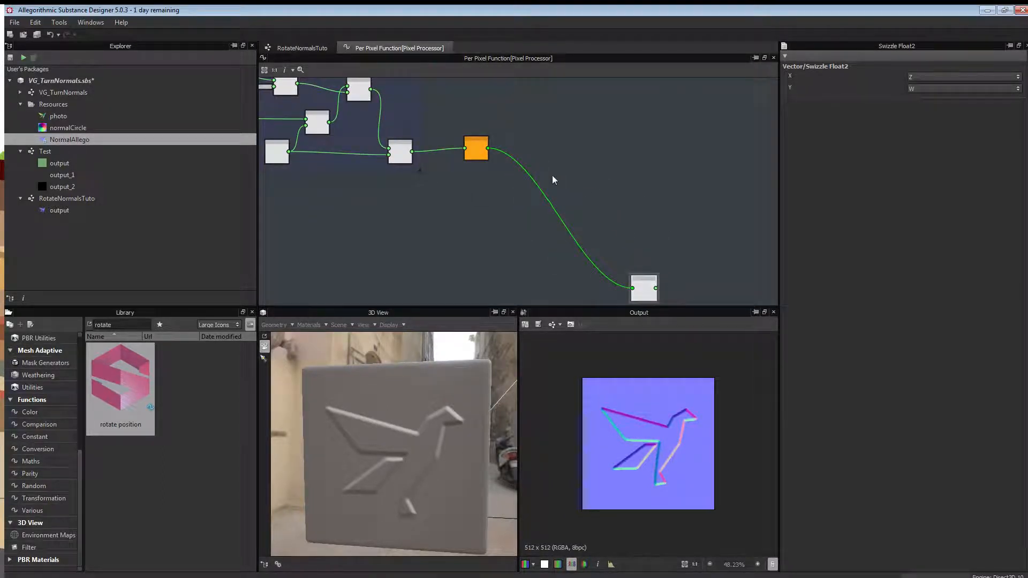
{"action": "middle_click_drag", "start_coordinate": [547, 159], "coordinate": [528, 197]}
{"action": "scroll", "coordinate": [489, 197], "scroll_direction": "up", "scroll_amount": 4}
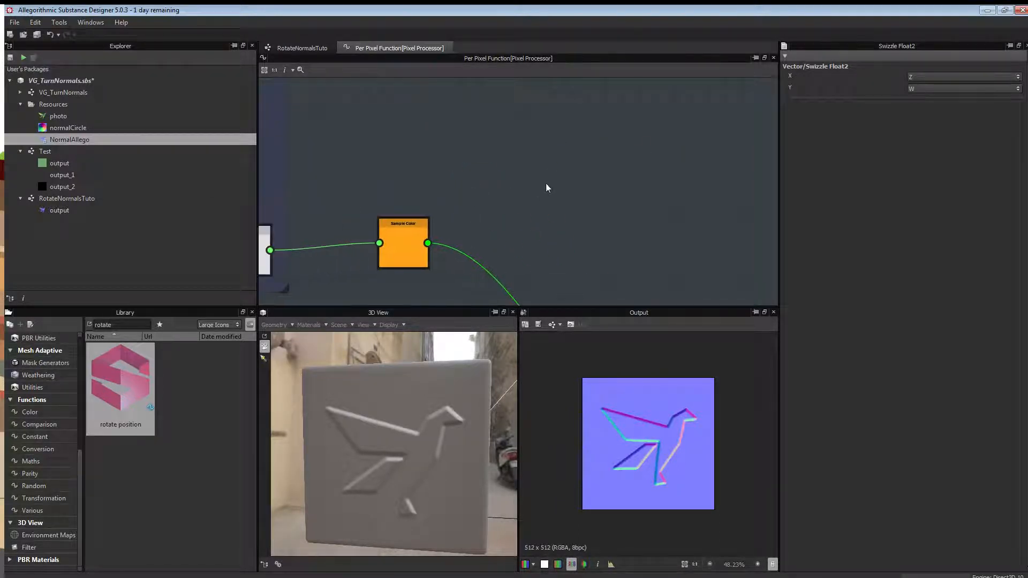
Add a Swizzle Float1 node and paste a copy directly below it.
{"action": "right_click", "coordinate": [548, 186]}
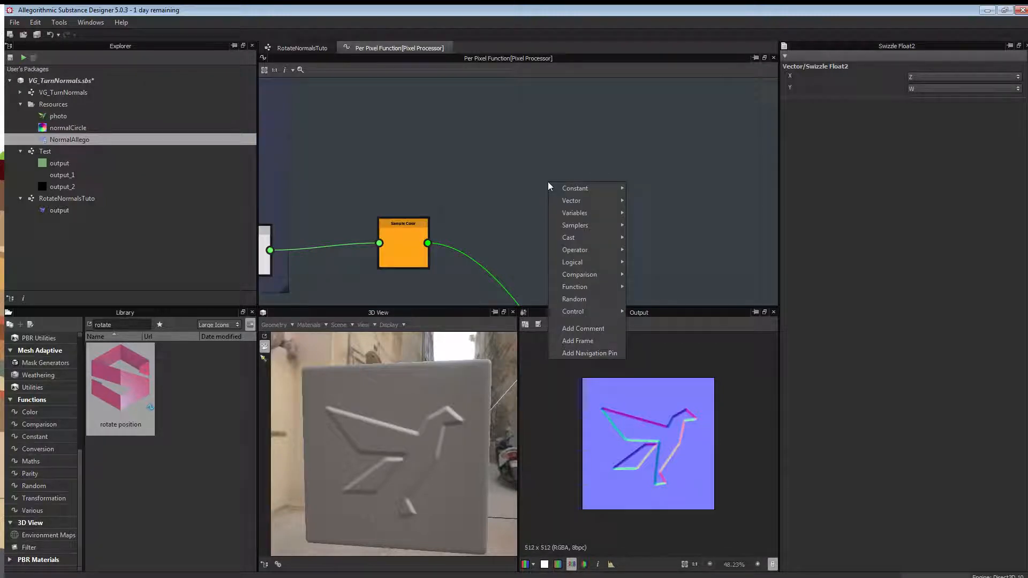
{"action": "mouse_move", "coordinate": [580, 201]}
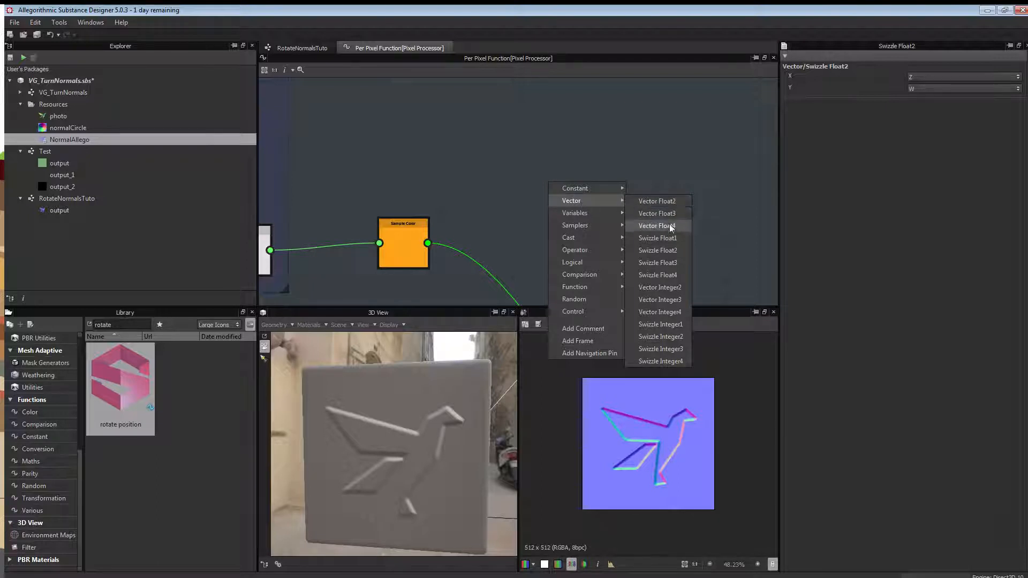
{"action": "left_click", "coordinate": [658, 238]}
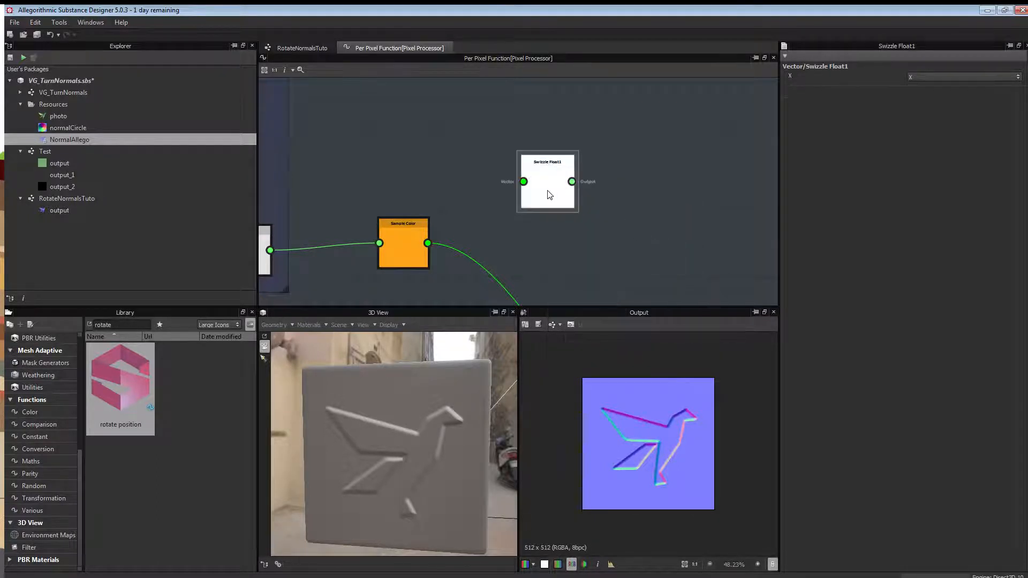
{"action": "left_click_drag", "start_coordinate": [550, 194], "coordinate": [546, 160]}
{"action": "key", "text": "ctrl+c"}
{"action": "key", "text": "ctrl+v"}
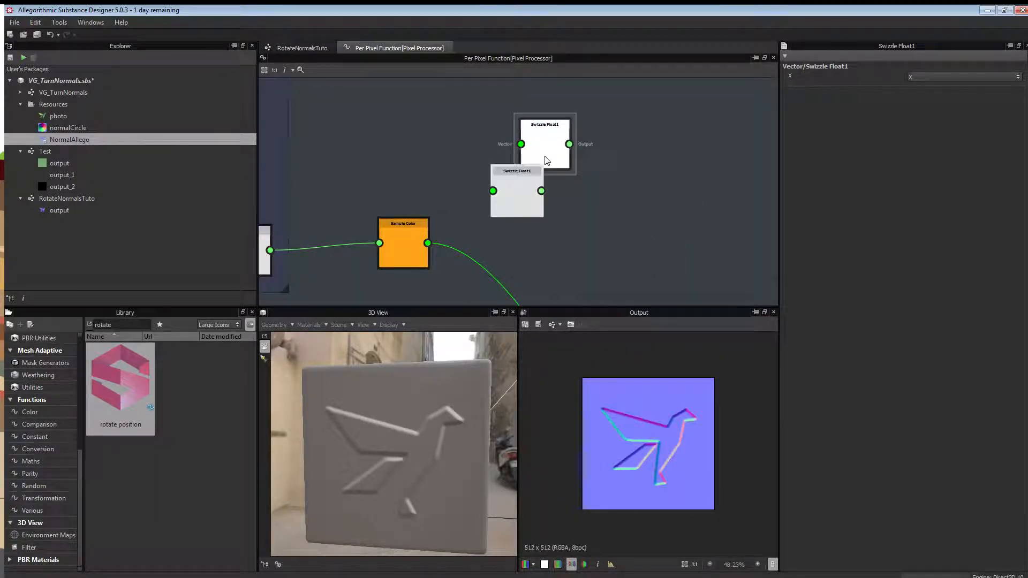
{"action": "left_click_drag", "start_coordinate": [509, 195], "coordinate": [548, 219]}
{"action": "left_click_drag", "start_coordinate": [549, 158], "coordinate": [560, 152]}
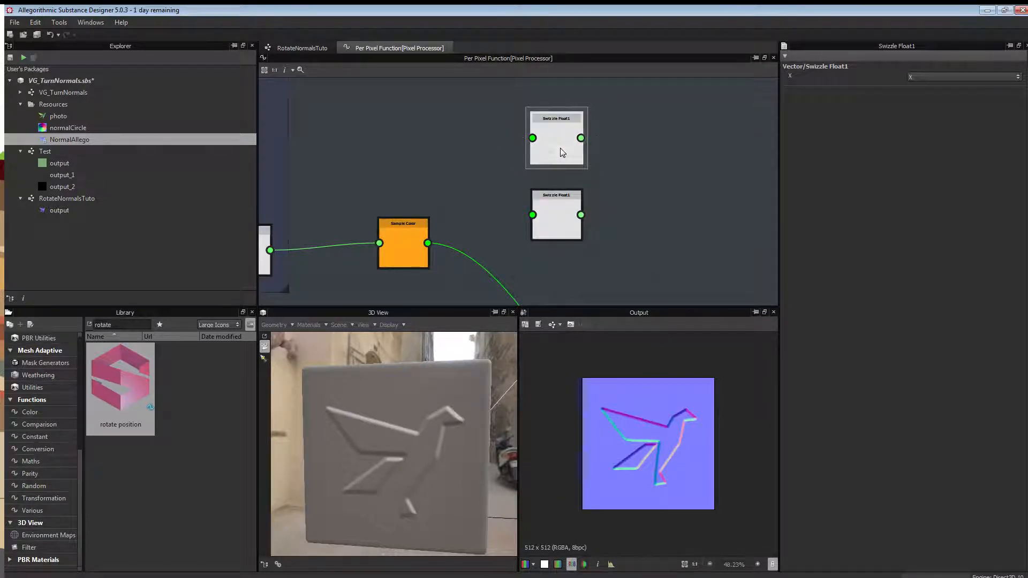
Frame the upper swizzle with a comment described as 'Channel Red'.
{"action": "right_click", "coordinate": [560, 152]}
{"action": "left_click", "coordinate": [607, 308]}
{"action": "left_click", "coordinate": [552, 170]}
{"action": "double_click", "coordinate": [829, 79]}
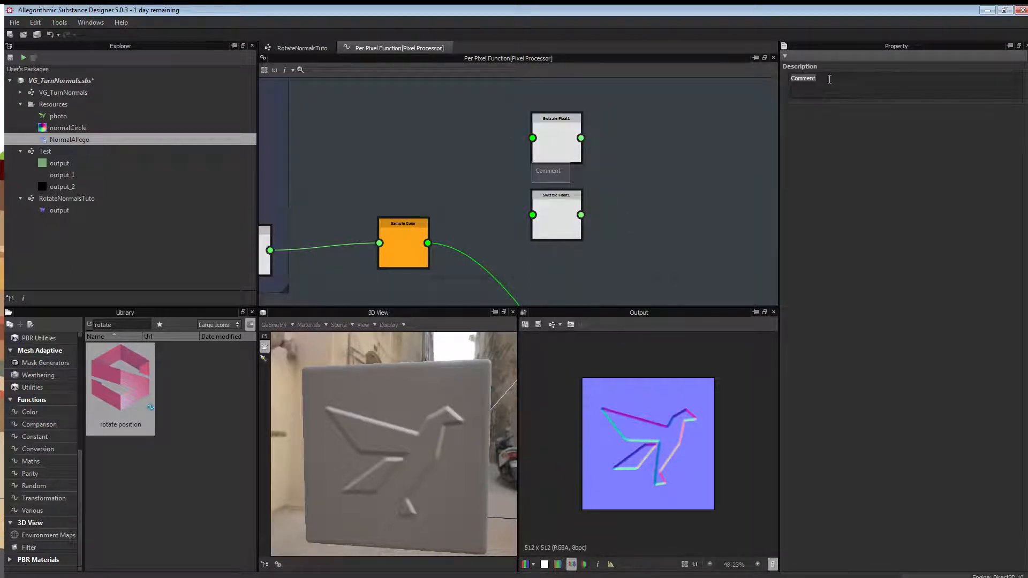
{"action": "type", "text": "ChannelRed"}
{"action": "key", "text": "Return"}
{"action": "key", "text": "BackSpace"}
{"action": "key", "text": "BackSpace"}
{"action": "type", "text": "d"}
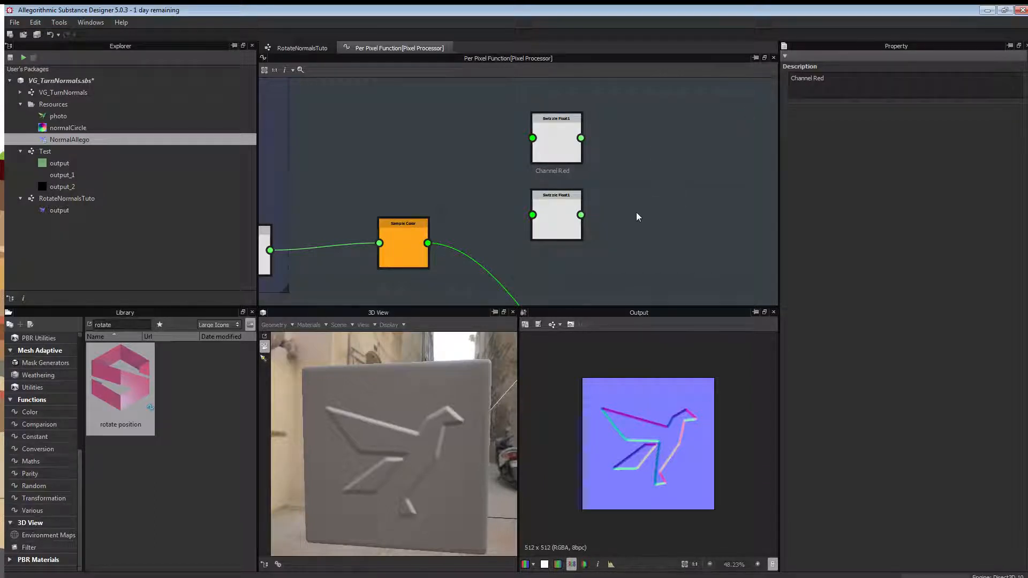
Attach a 'Channel Green' comment to the lower Swizzle Float1 node.
{"action": "left_click", "coordinate": [572, 217]}
{"action": "right_click", "coordinate": [572, 216]}
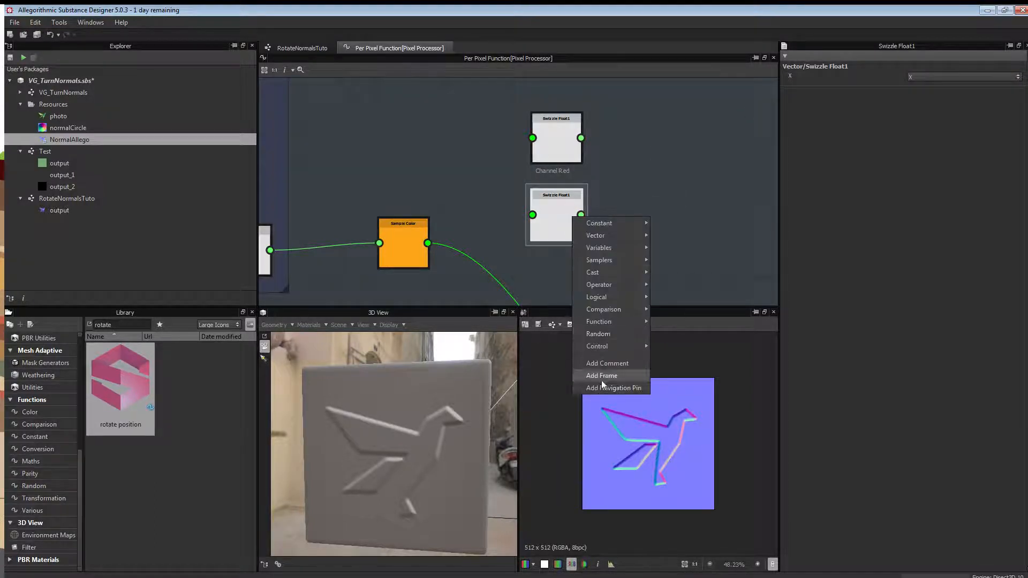
{"action": "left_click", "coordinate": [611, 365]}
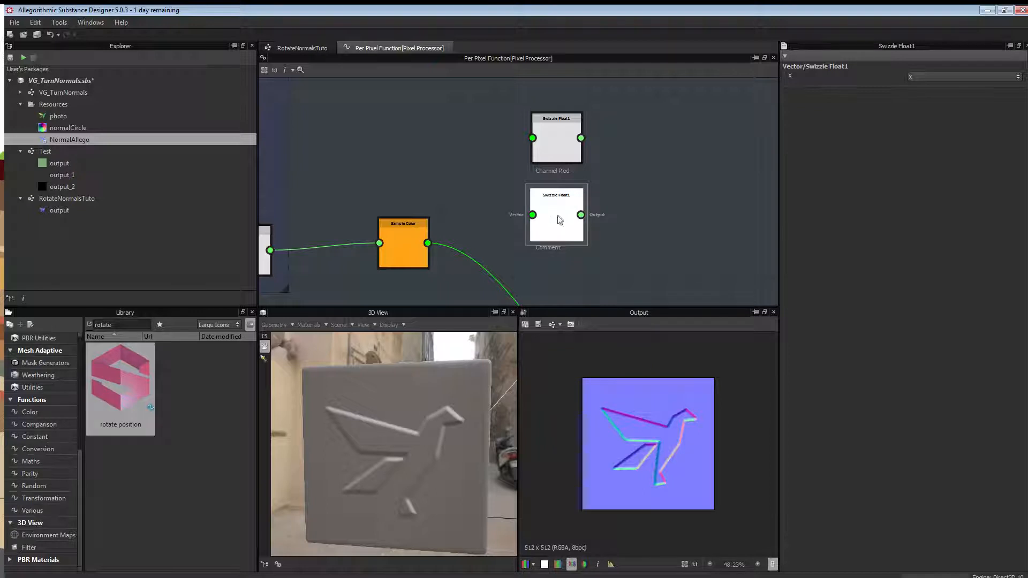
{"action": "left_click", "coordinate": [547, 249]}
{"action": "double_click", "coordinate": [825, 78]}
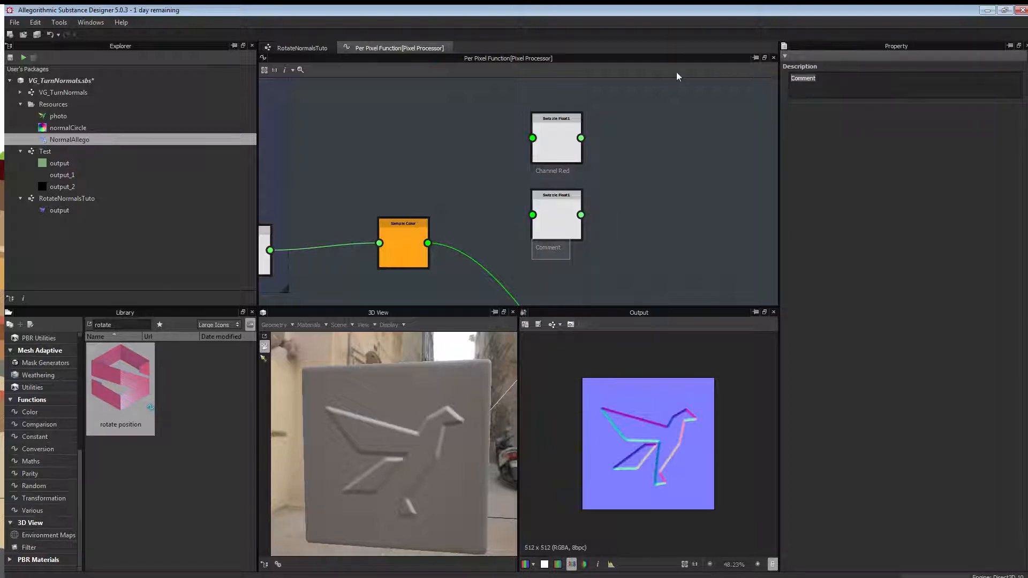
{"action": "type", "text": "Channel"}
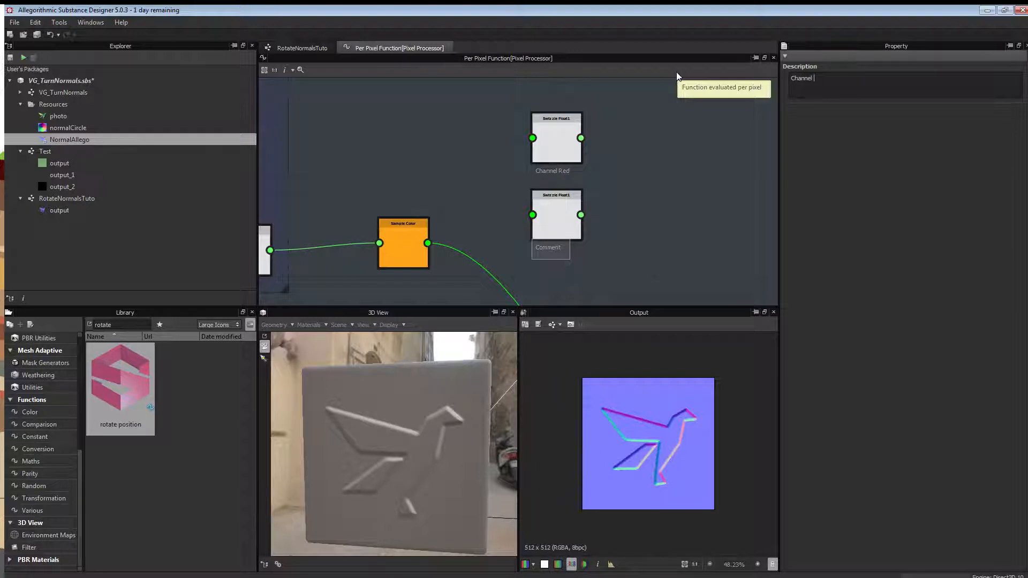
{"action": "type", "text": " Green"}
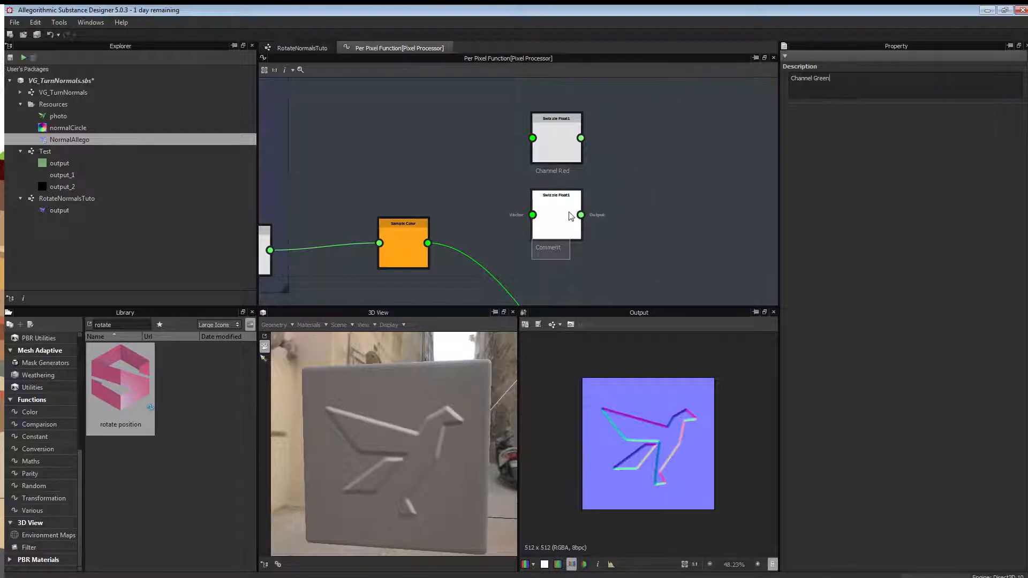
Wire Sample Color into both swizzles and make Channel Green extract Y.
{"action": "left_click_drag", "start_coordinate": [428, 243], "coordinate": [534, 215]}
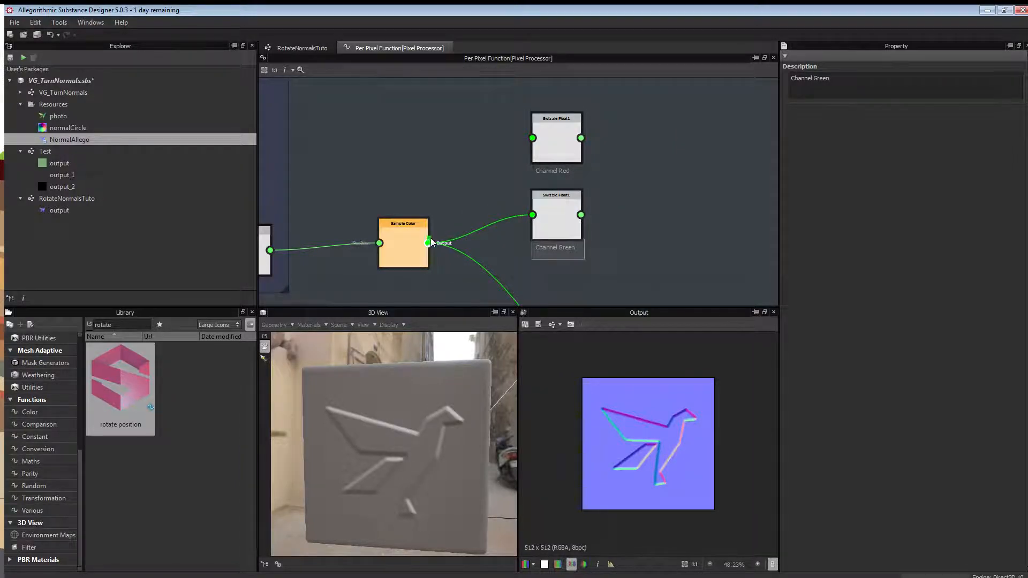
{"action": "left_click_drag", "start_coordinate": [427, 243], "coordinate": [533, 138]}
{"action": "left_click", "coordinate": [551, 143]}
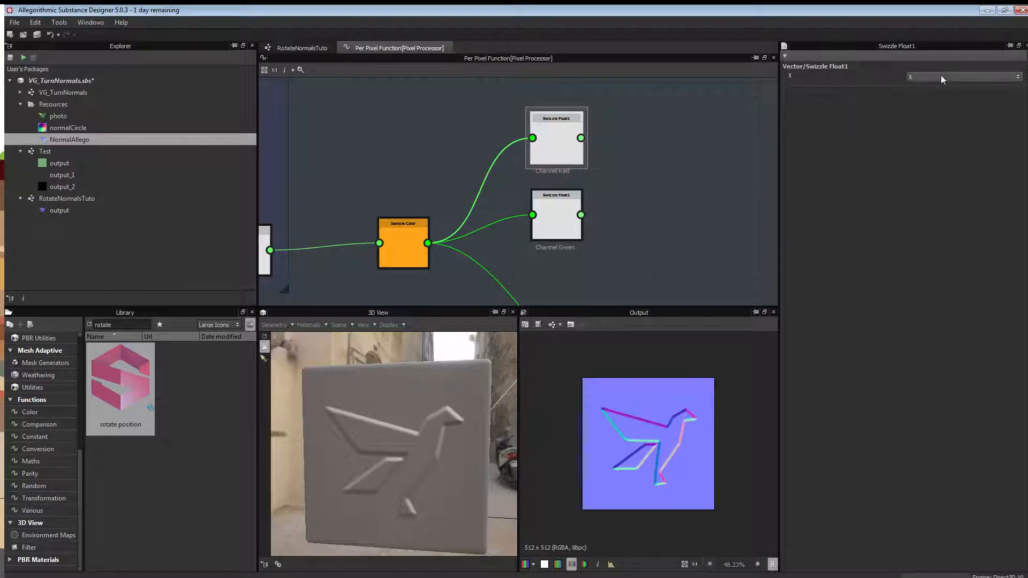
{"action": "left_click", "coordinate": [557, 222]}
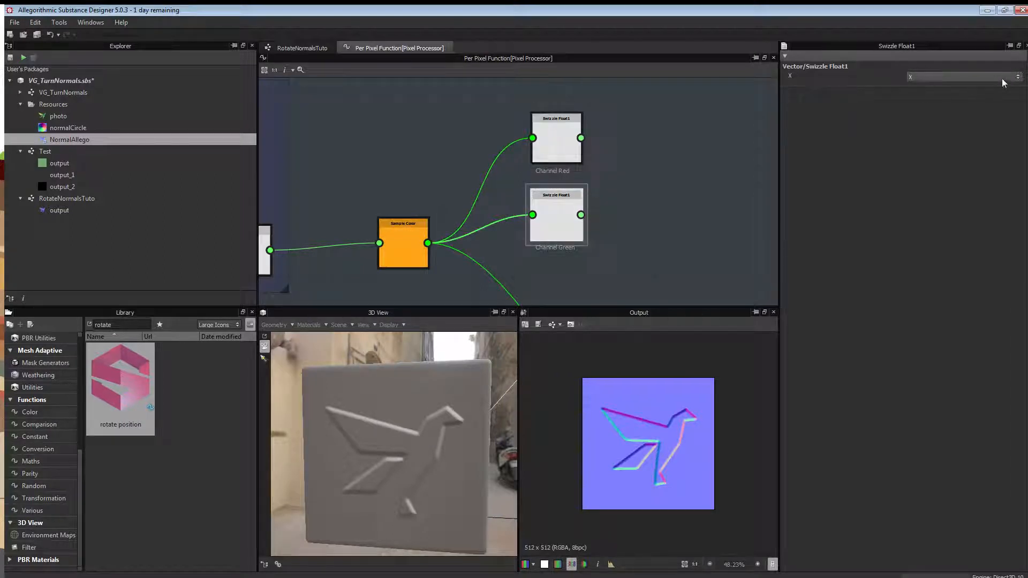
{"action": "left_click", "coordinate": [1018, 79]}
{"action": "left_click", "coordinate": [945, 91]}
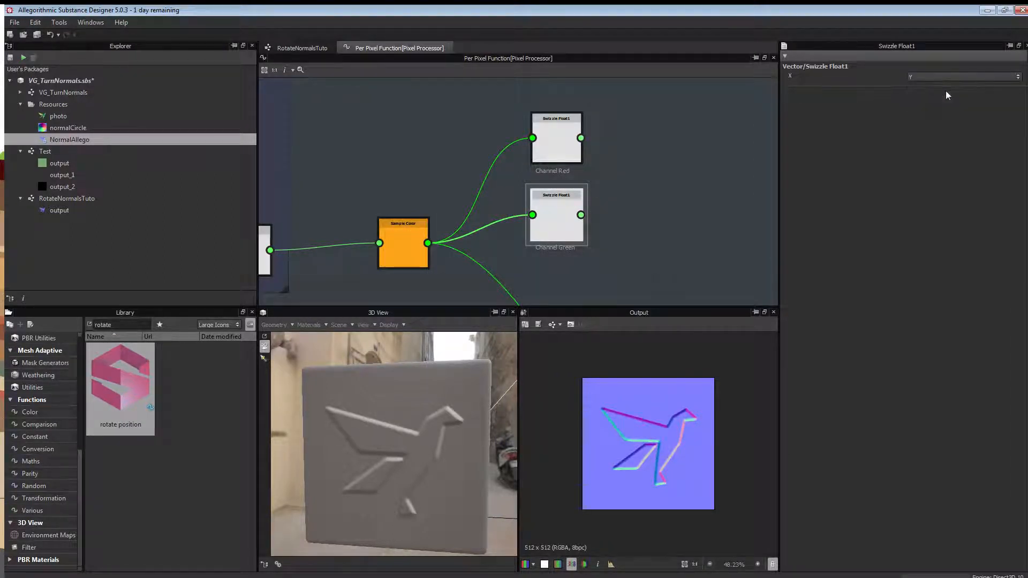
{"action": "left_click", "coordinate": [1018, 78]}
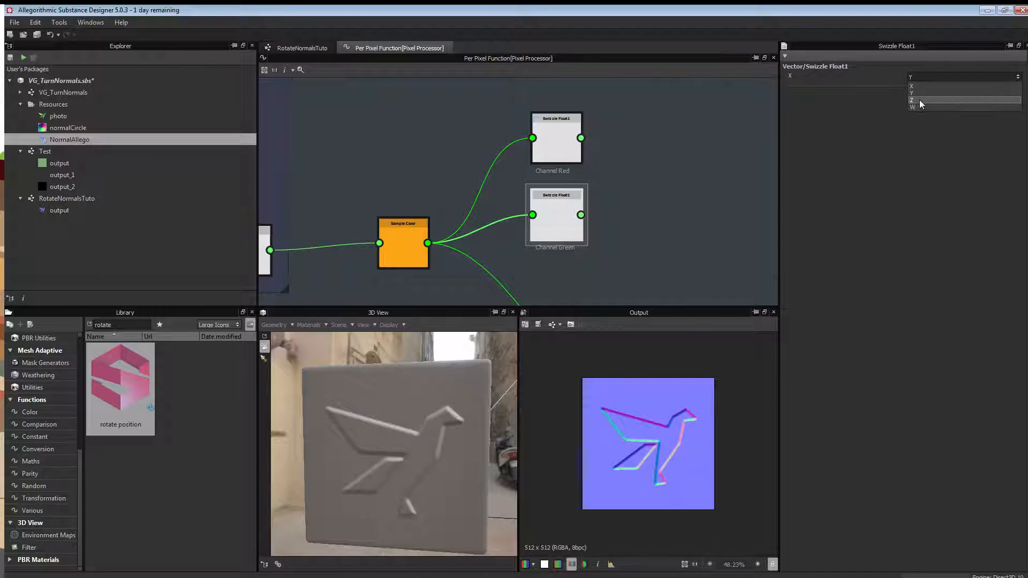
{"action": "left_click", "coordinate": [662, 203]}
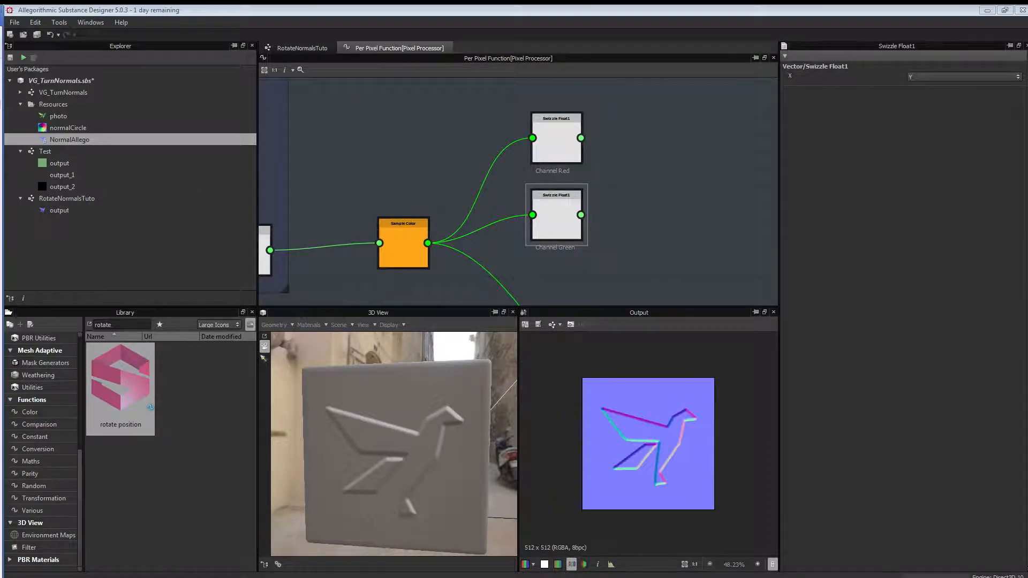
{"action": "left_click_drag", "start_coordinate": [0, 11], "coordinate": [565, 38]}
{"action": "scroll", "coordinate": [564, 321], "scroll_direction": "down", "scroll_amount": 14}
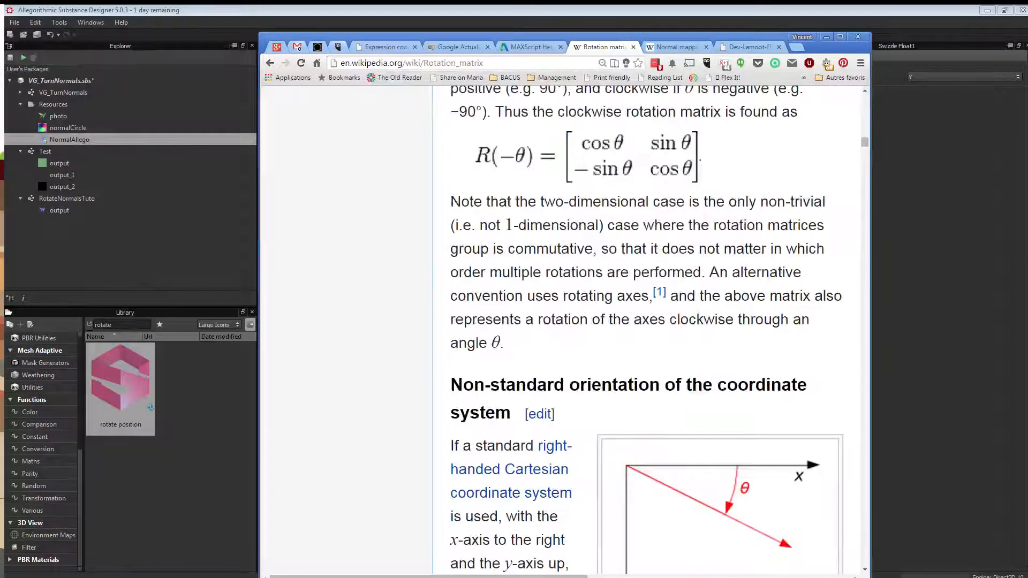
{"action": "scroll", "coordinate": [564, 321], "scroll_direction": "down", "scroll_amount": 4, "text": "ctrl"}
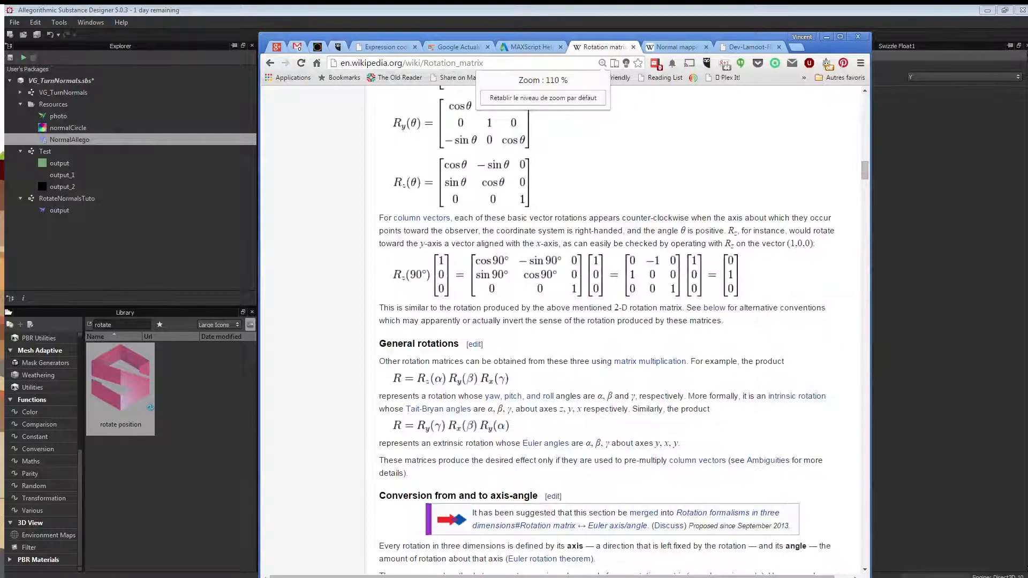
{"action": "scroll", "coordinate": [564, 321], "scroll_direction": "up", "scroll_amount": 15}
{"action": "scroll", "coordinate": [562, 331], "scroll_direction": "up", "scroll_amount": 15}
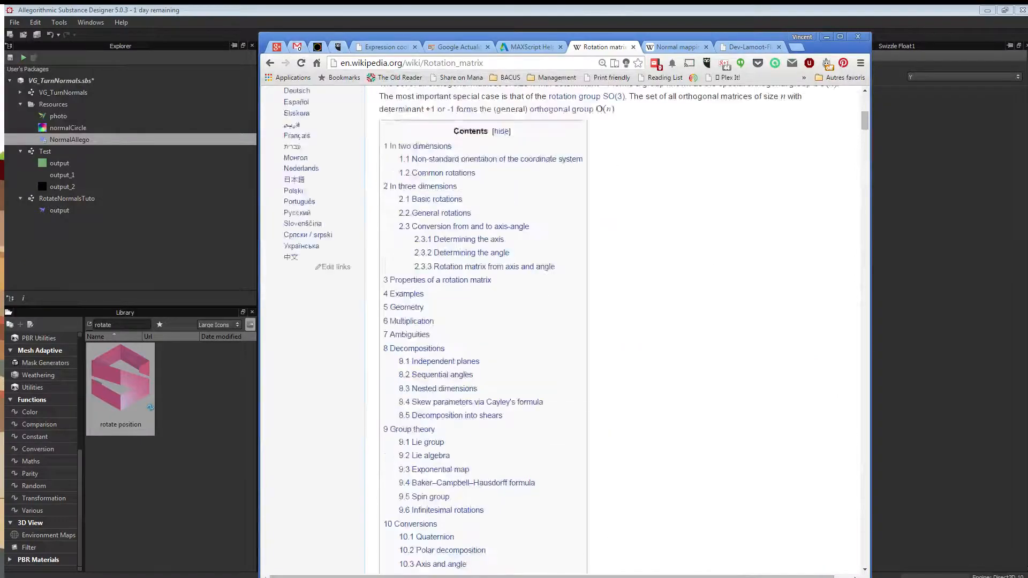
{"action": "scroll", "coordinate": [562, 332], "scroll_direction": "down", "scroll_amount": 20}
{"action": "scroll", "coordinate": [562, 332], "scroll_direction": "down", "scroll_amount": 20}
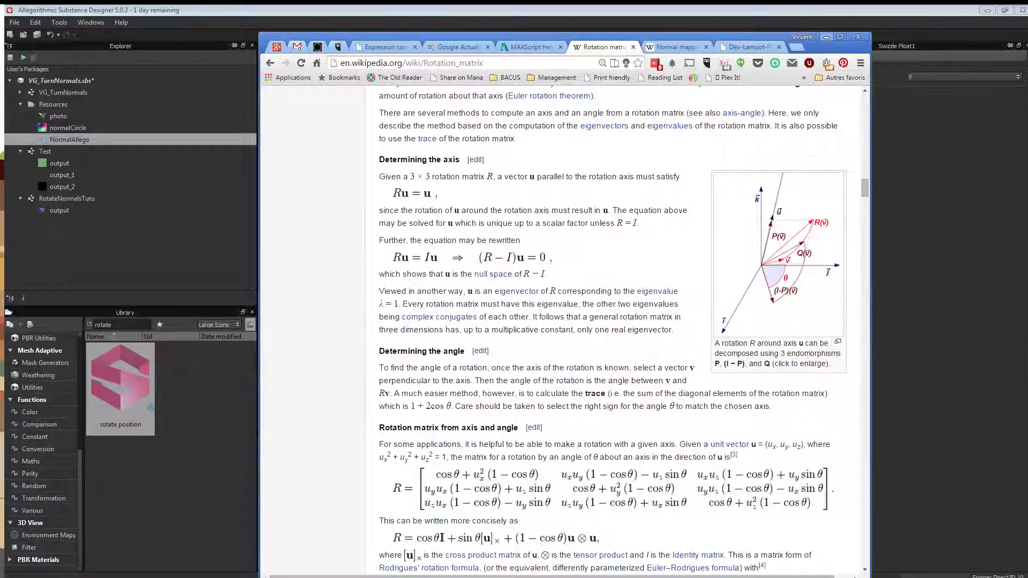
{"action": "key", "text": "alt+Tab"}
{"action": "middle_click_drag", "start_coordinate": [678, 184], "coordinate": [597, 172]}
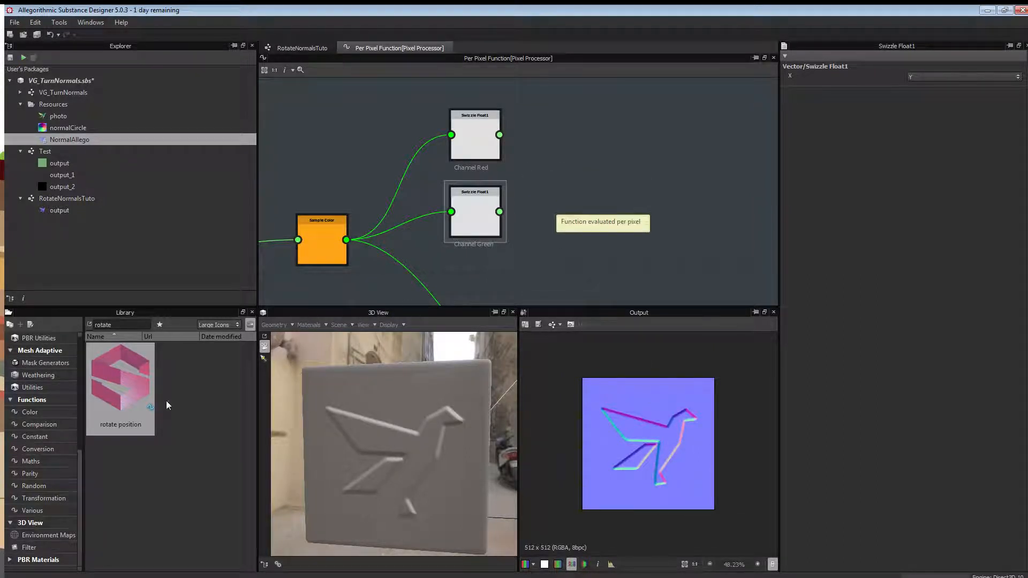
Add two [0, 1] to [-1, 1] Instance nodes to the graph, one below the other.
{"action": "double_click", "coordinate": [128, 323]}
{"action": "key", "text": "BackSpace"}
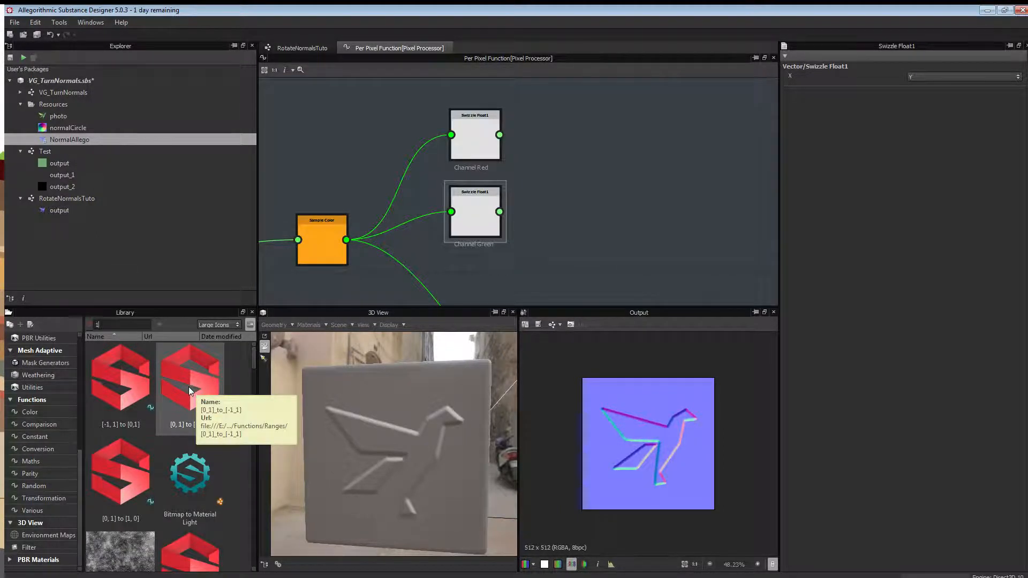
{"action": "left_click_drag", "start_coordinate": [195, 386], "coordinate": [615, 113]}
{"action": "left_click", "coordinate": [638, 159]}
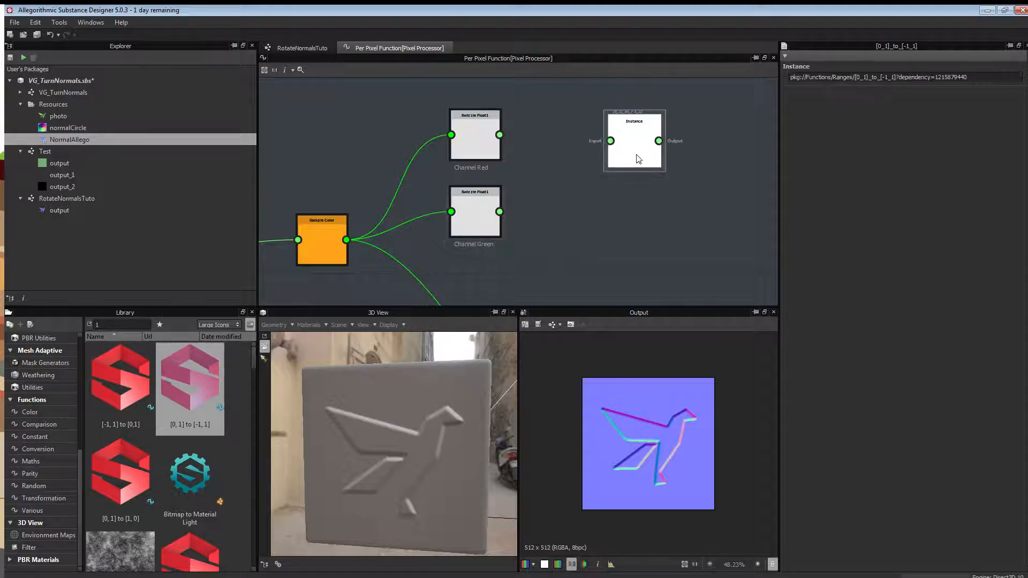
{"action": "key", "text": "ctrl+c"}
{"action": "key", "text": "ctrl+v"}
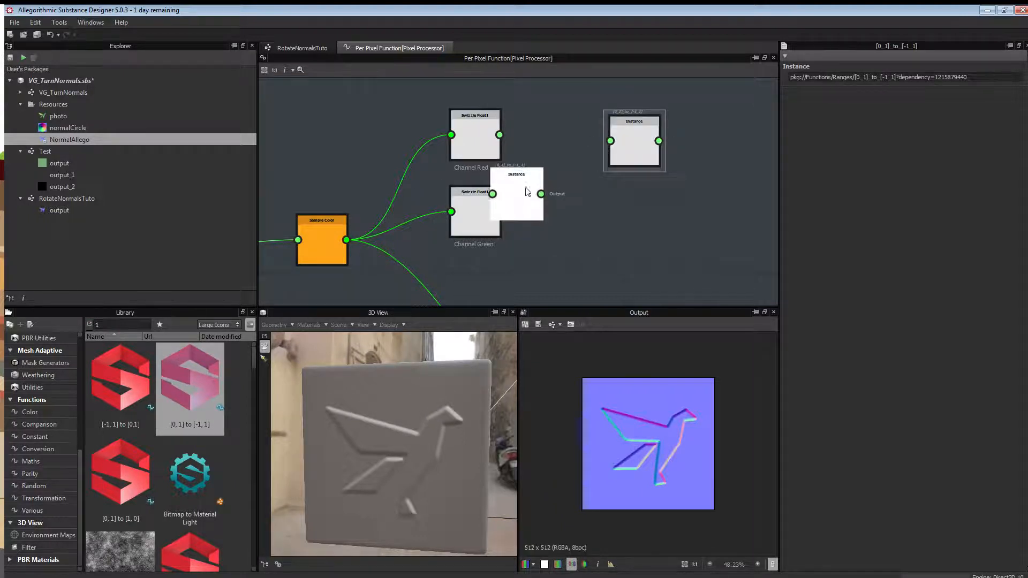
{"action": "left_click_drag", "start_coordinate": [528, 193], "coordinate": [654, 213]}
Wire Channel Red into the upper Instance and Channel Green into the lower, then select both.
{"action": "left_click_drag", "start_coordinate": [500, 134], "coordinate": [610, 141]}
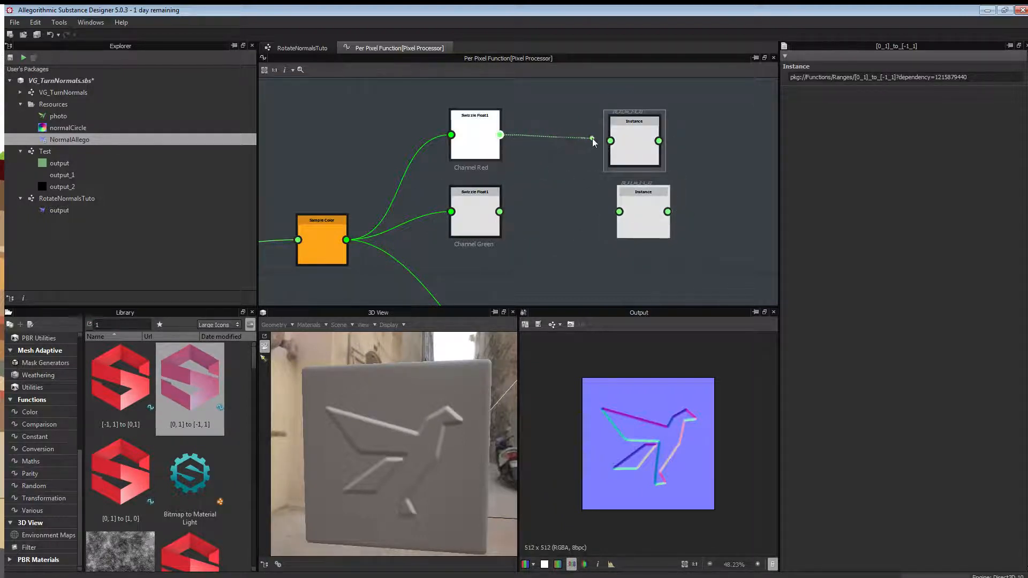
{"action": "left_click_drag", "start_coordinate": [500, 211], "coordinate": [619, 222]}
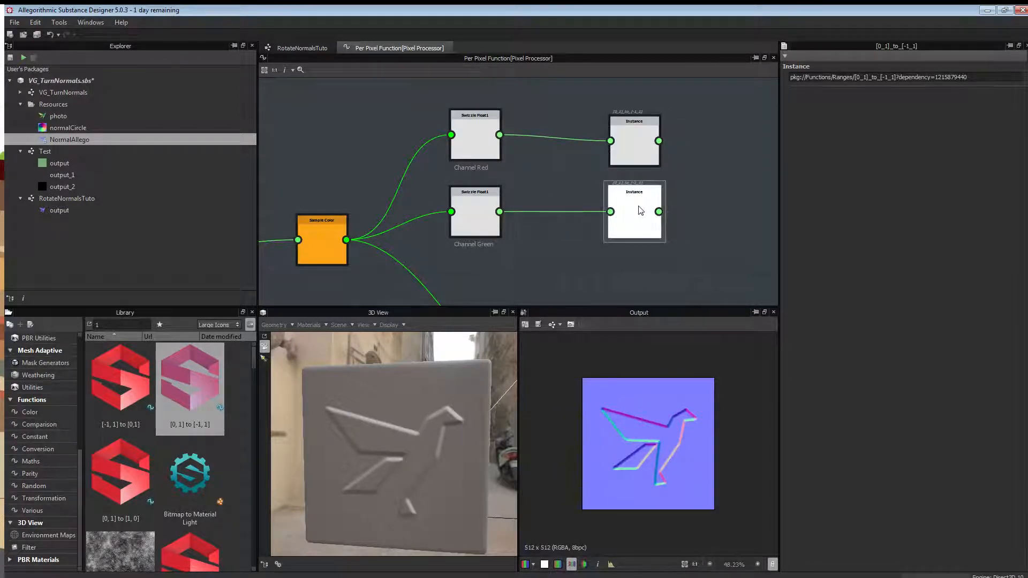
{"action": "right_click", "coordinate": [592, 102]}
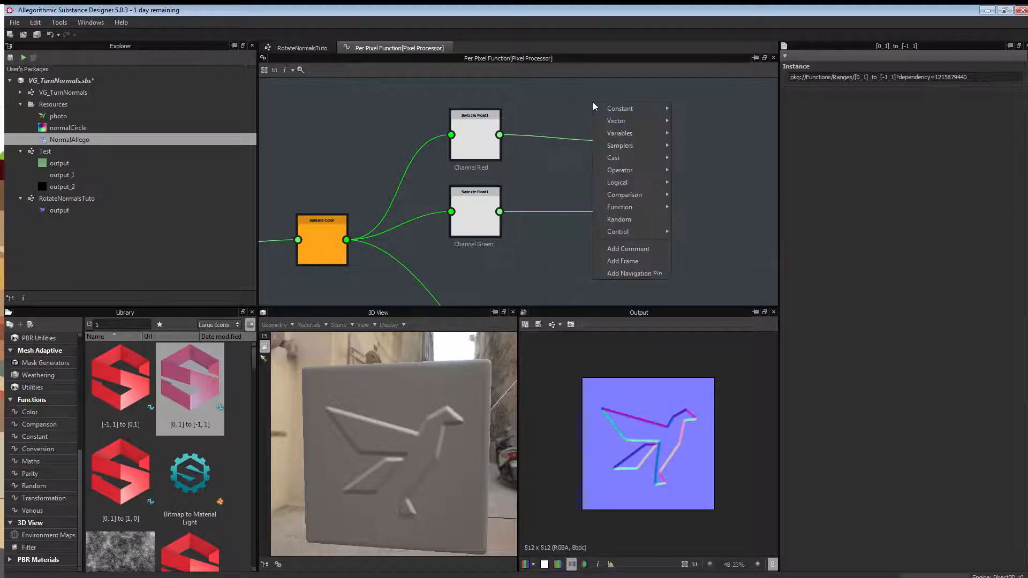
{"action": "left_click", "coordinate": [560, 85]}
{"action": "left_click_drag", "start_coordinate": [576, 92], "coordinate": [698, 273]}
{"action": "right_click", "coordinate": [698, 273]}
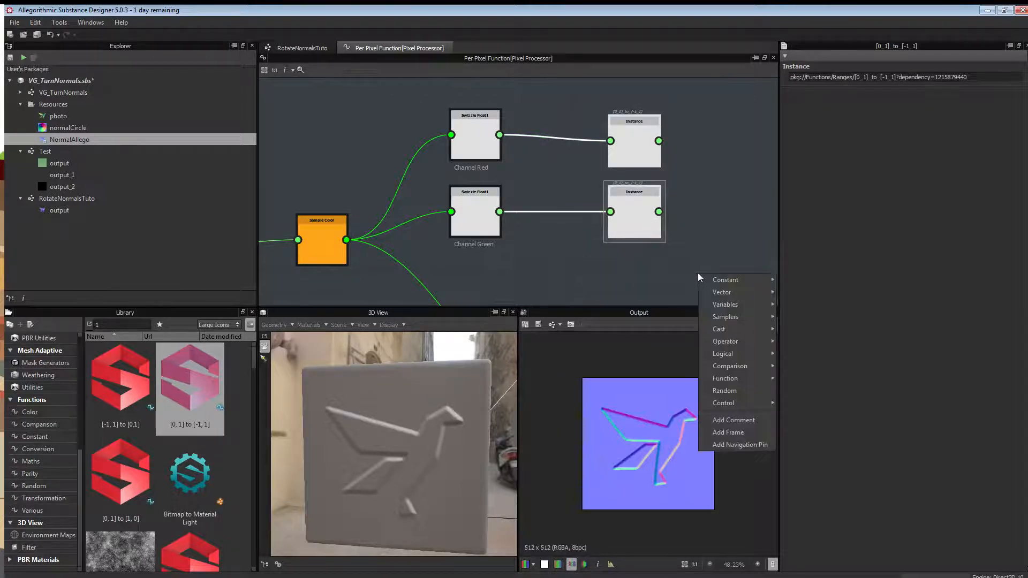
Frame the two Instance nodes and title the frame 'referencial conversion'.
{"action": "left_click", "coordinate": [734, 432]}
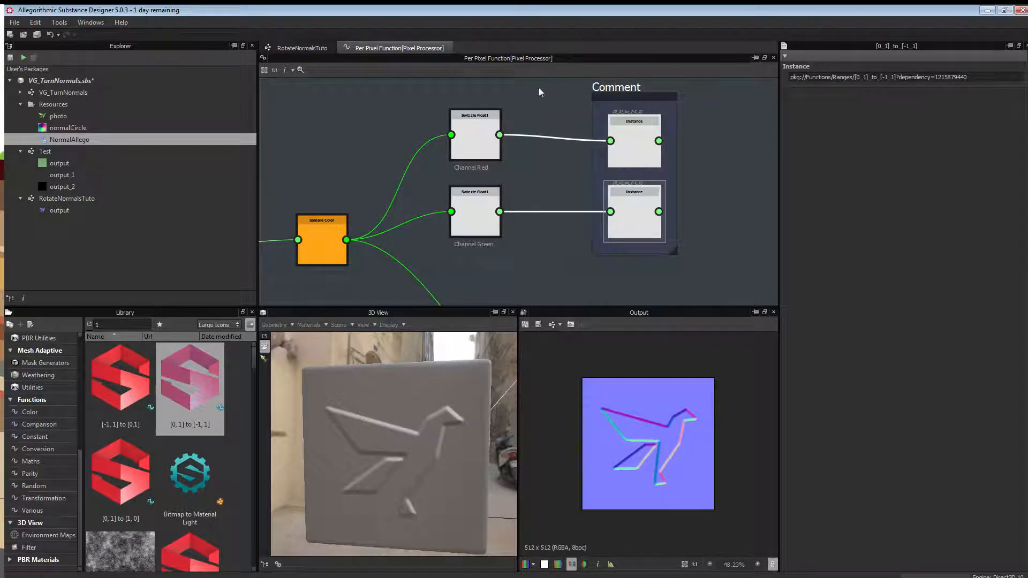
{"action": "left_click", "coordinate": [617, 88]}
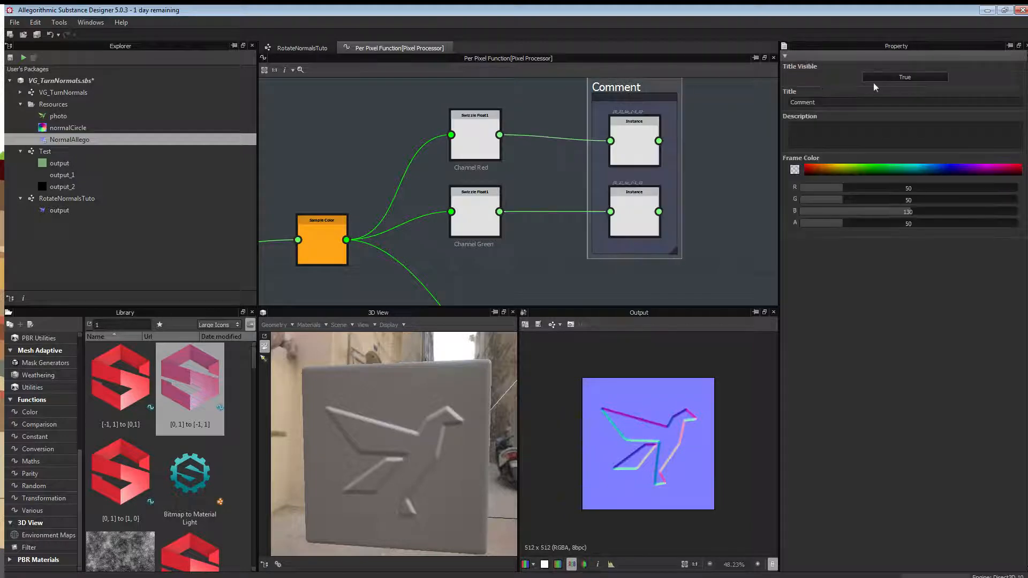
{"action": "double_click", "coordinate": [827, 101]}
{"action": "type", "text": "referencial conversion"}
{"action": "key", "text": "Return"}
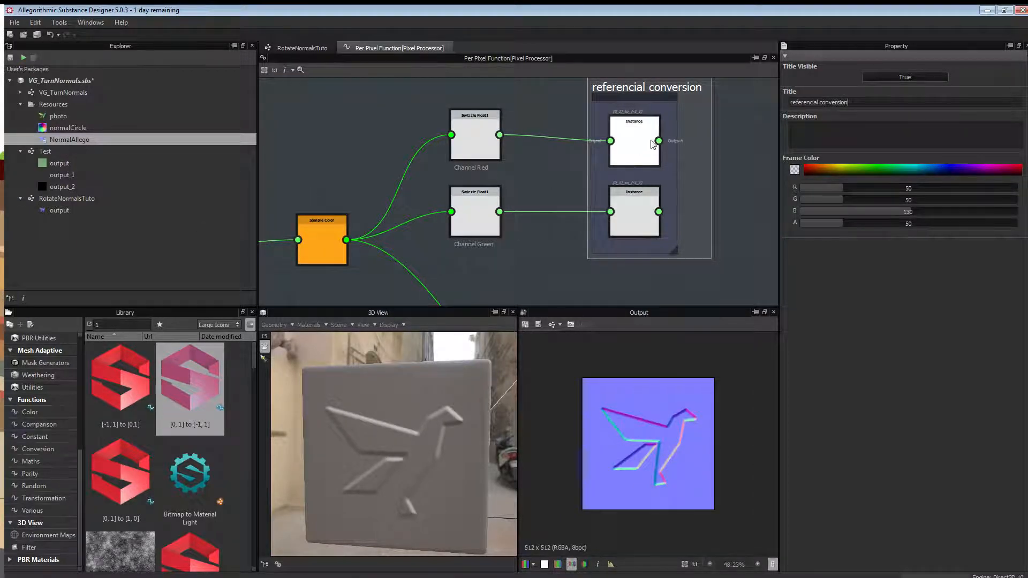
Zoom out and pan to show the referencial conversion and Physical rotation frames together.
{"action": "scroll", "coordinate": [464, 194], "scroll_direction": "down", "scroll_amount": 3}
{"action": "middle_click_drag", "start_coordinate": [682, 142], "coordinate": [564, 163]}
{"action": "scroll", "coordinate": [589, 152], "scroll_direction": "down", "scroll_amount": 2}
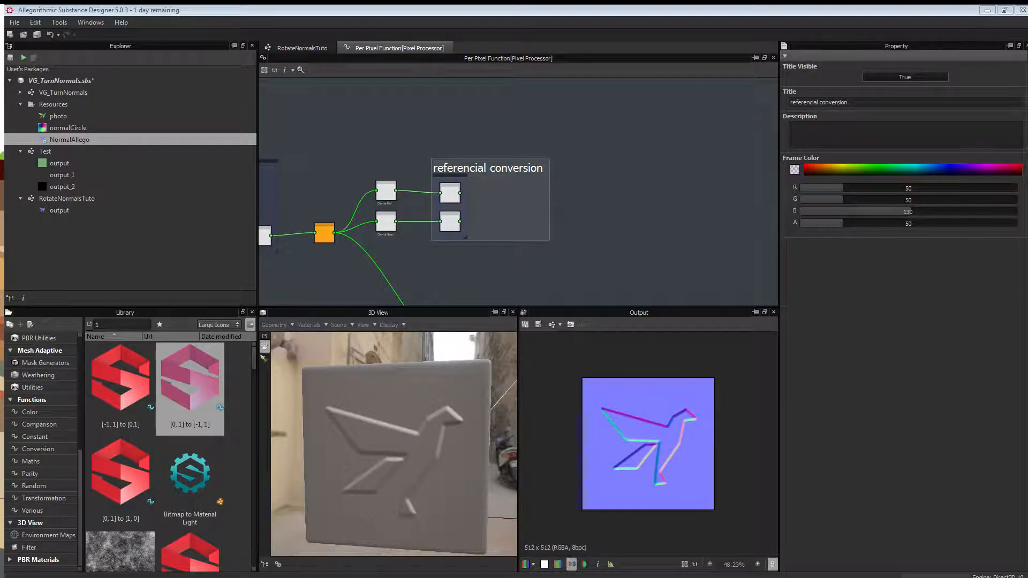
{"action": "middle_click_drag", "start_coordinate": [317, 162], "coordinate": [460, 160]}
{"action": "scroll", "coordinate": [461, 160], "scroll_direction": "down", "scroll_amount": 3}
{"action": "middle_click_drag", "start_coordinate": [342, 121], "coordinate": [415, 162]}
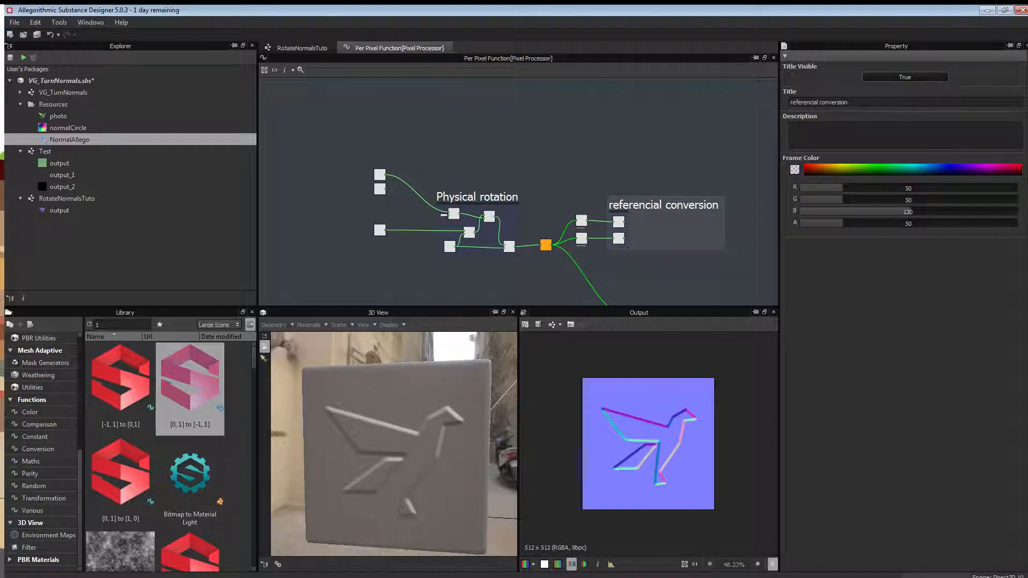
{"action": "key", "text": "alt+Tab"}
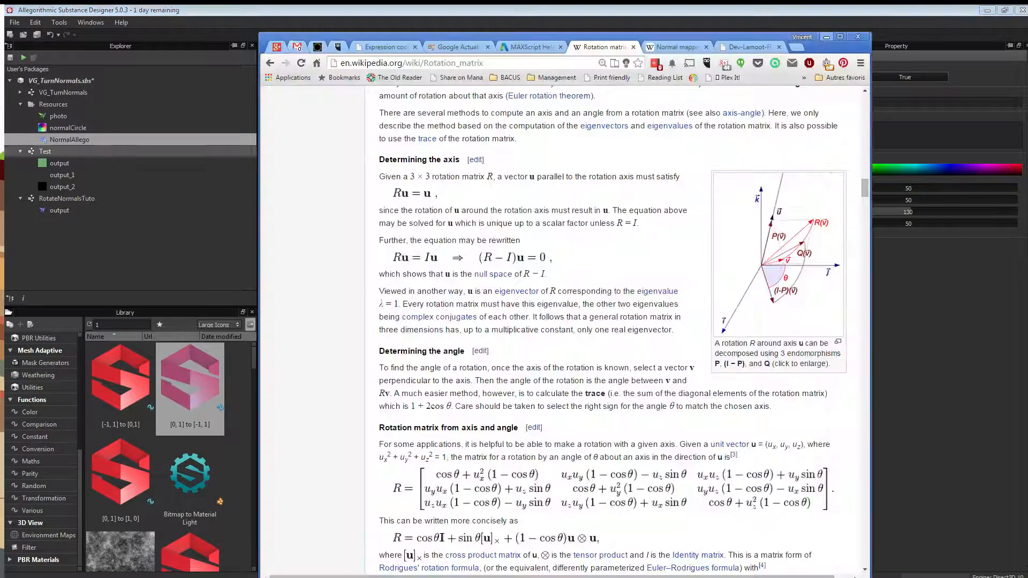
Scroll the Wikipedia Rotation matrix article to the 2D formulas R(θ) and R(−θ), then return to Designer.
{"action": "scroll", "coordinate": [615, 321], "scroll_direction": "down", "scroll_amount": 6}
{"action": "scroll", "coordinate": [616, 321], "scroll_direction": "down", "scroll_amount": 5}
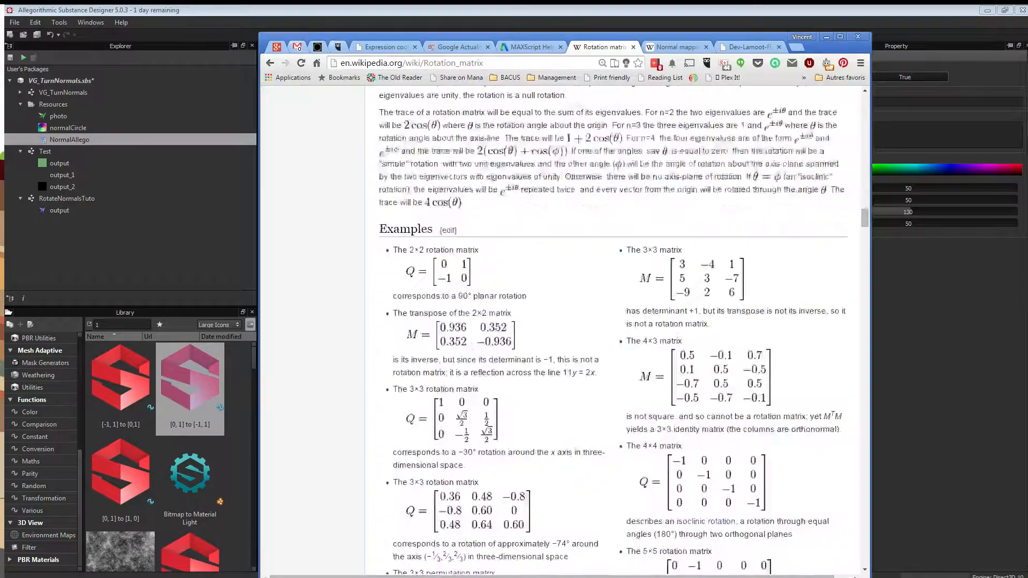
{"action": "scroll", "coordinate": [616, 321], "scroll_direction": "up", "scroll_amount": 15}
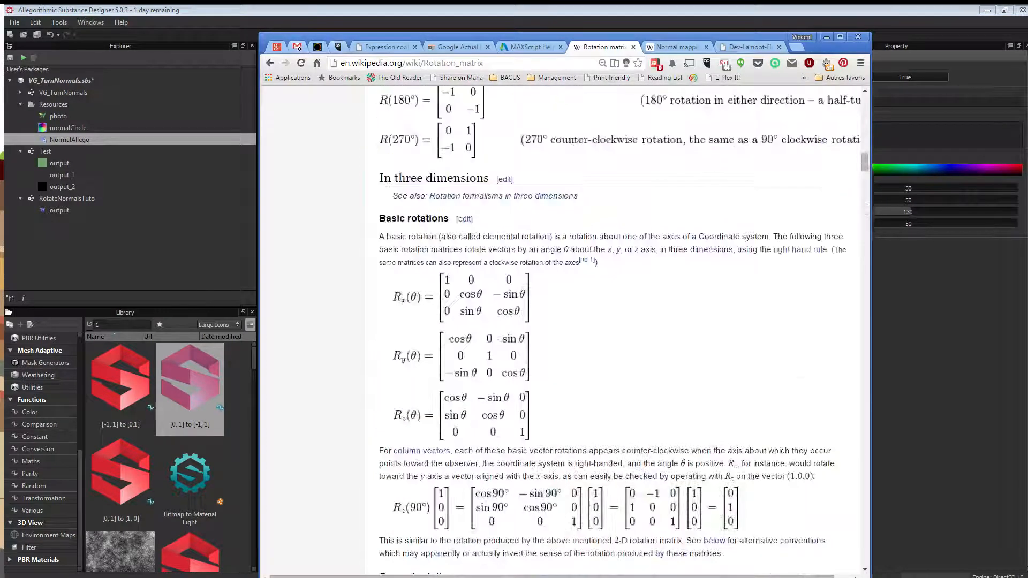
{"action": "scroll", "coordinate": [616, 321], "scroll_direction": "up", "scroll_amount": 15}
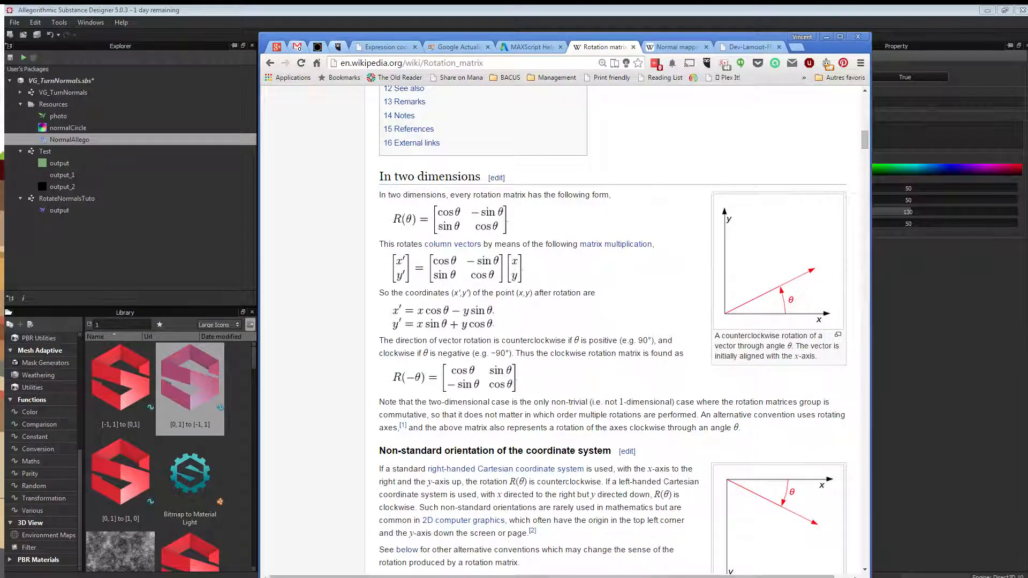
{"action": "scroll", "coordinate": [613, 330], "scroll_direction": "up", "scroll_amount": 2}
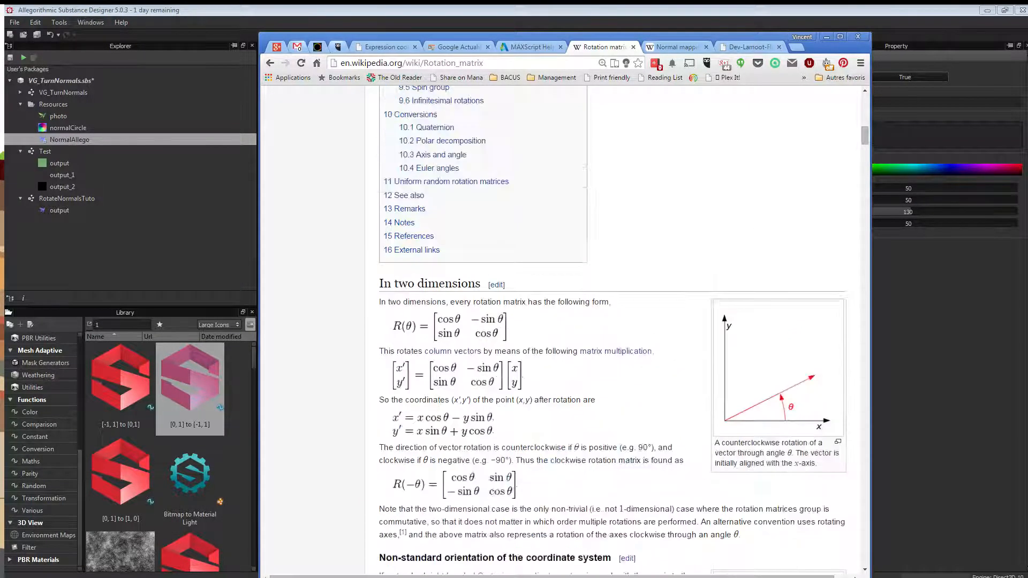
{"action": "scroll", "coordinate": [613, 329], "scroll_direction": "down", "scroll_amount": 1}
{"action": "scroll", "coordinate": [613, 329], "scroll_direction": "up", "scroll_amount": 3, "text": "ctrl"}
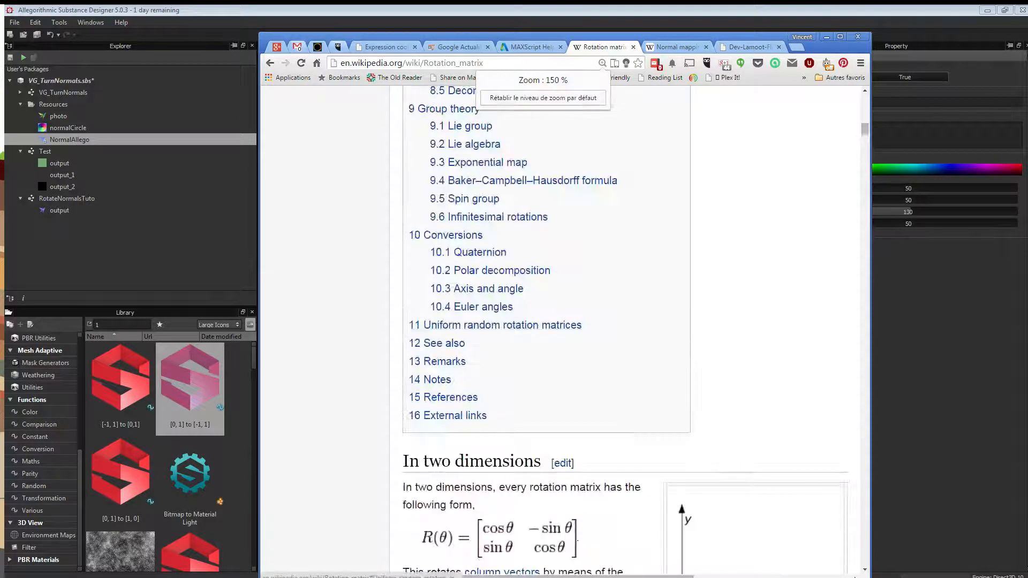
{"action": "scroll", "coordinate": [613, 329], "scroll_direction": "down", "scroll_amount": 2}
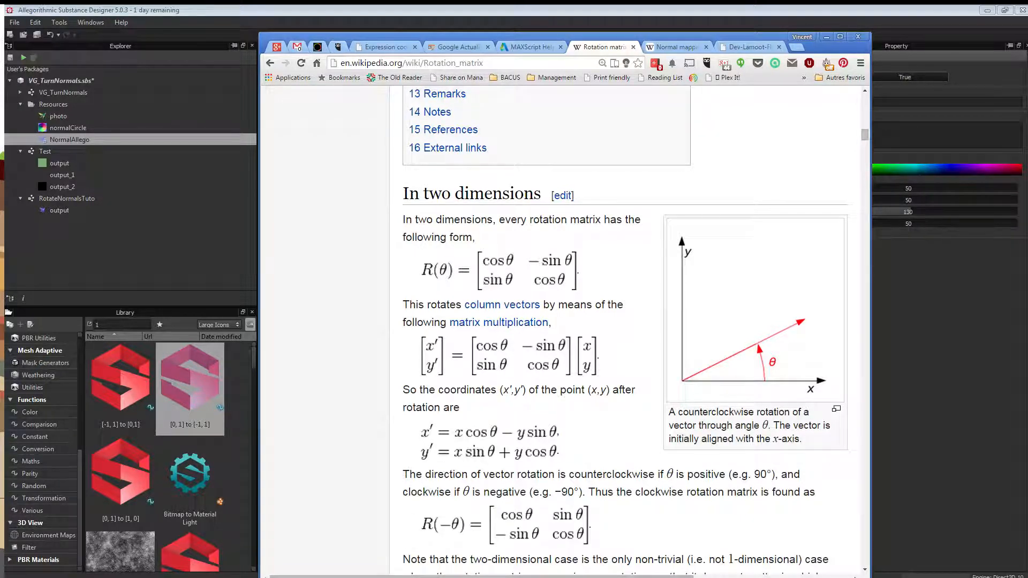
{"action": "scroll", "coordinate": [626, 322], "scroll_direction": "down", "scroll_amount": 1}
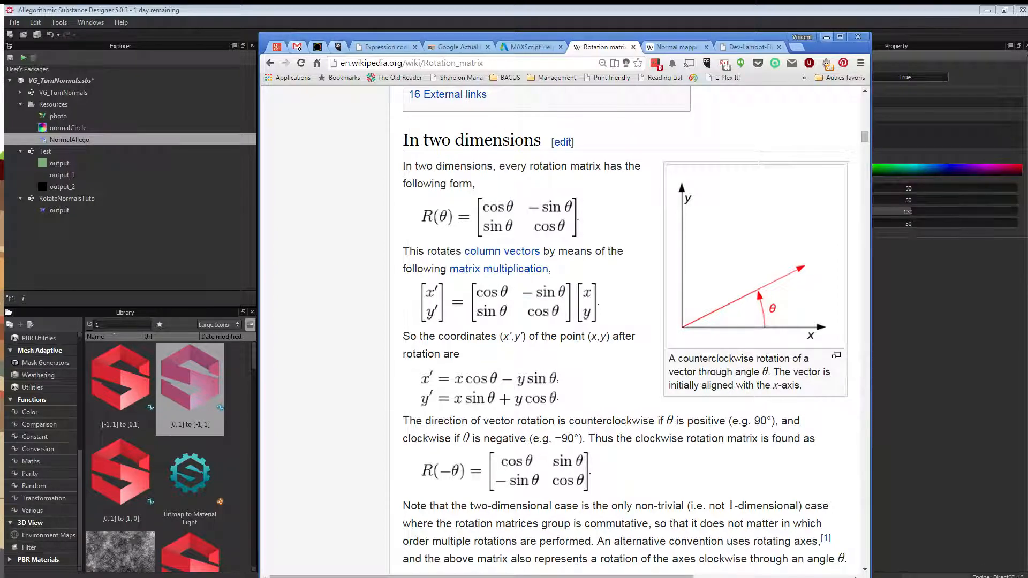
{"action": "key", "text": "alt+Tab"}
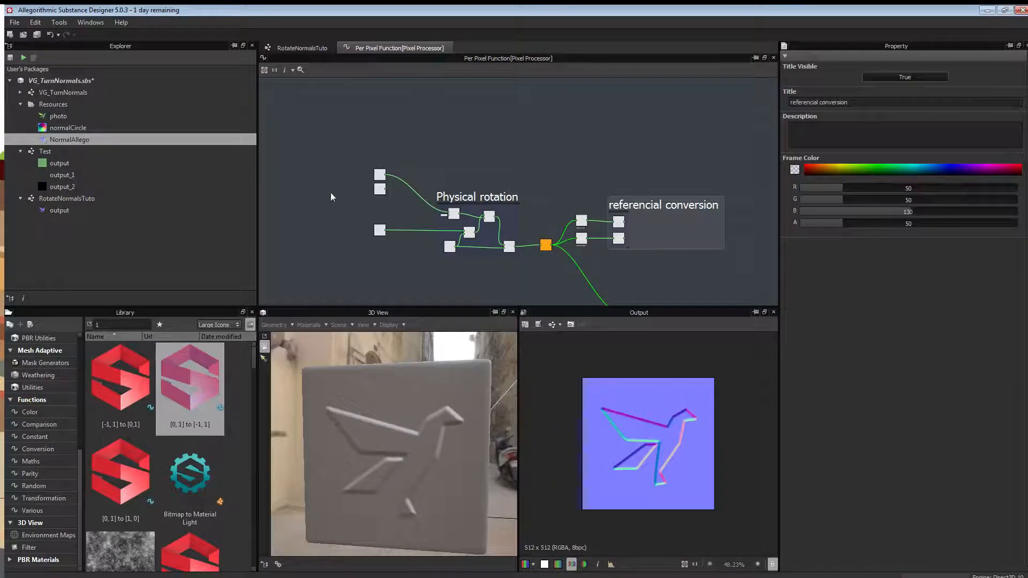
{"action": "scroll", "coordinate": [331, 197], "scroll_direction": "up", "scroll_amount": 1}
{"action": "left_click", "coordinate": [392, 172]}
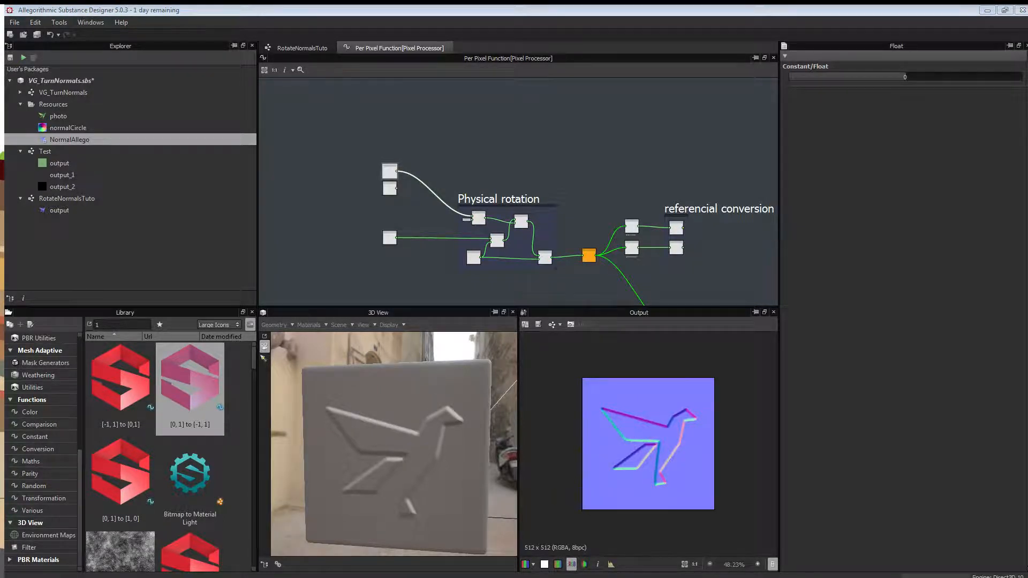
{"action": "scroll", "coordinate": [532, 163], "scroll_direction": "up", "scroll_amount": 3}
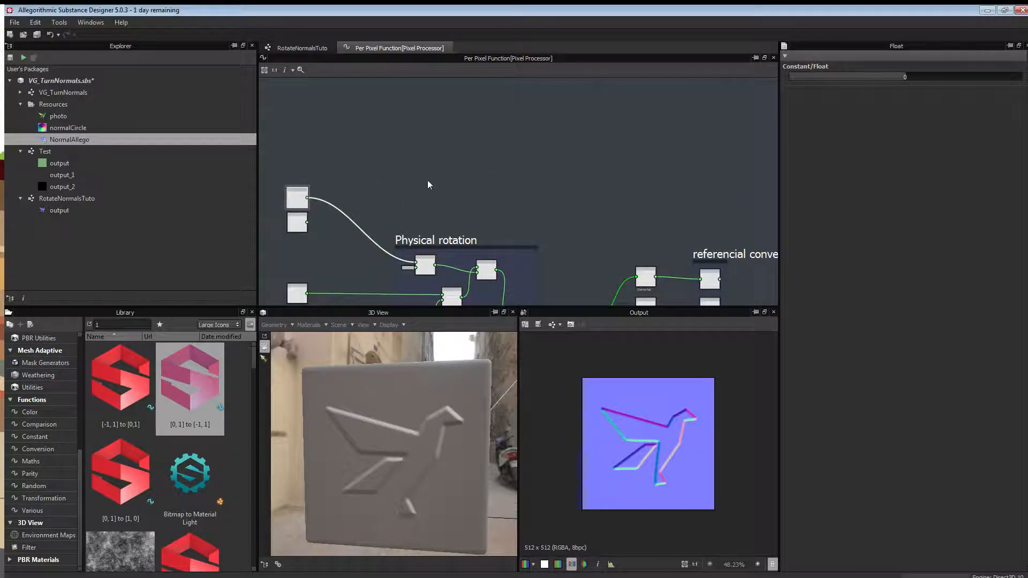
{"action": "middle_click_drag", "start_coordinate": [427, 185], "coordinate": [453, 163]}
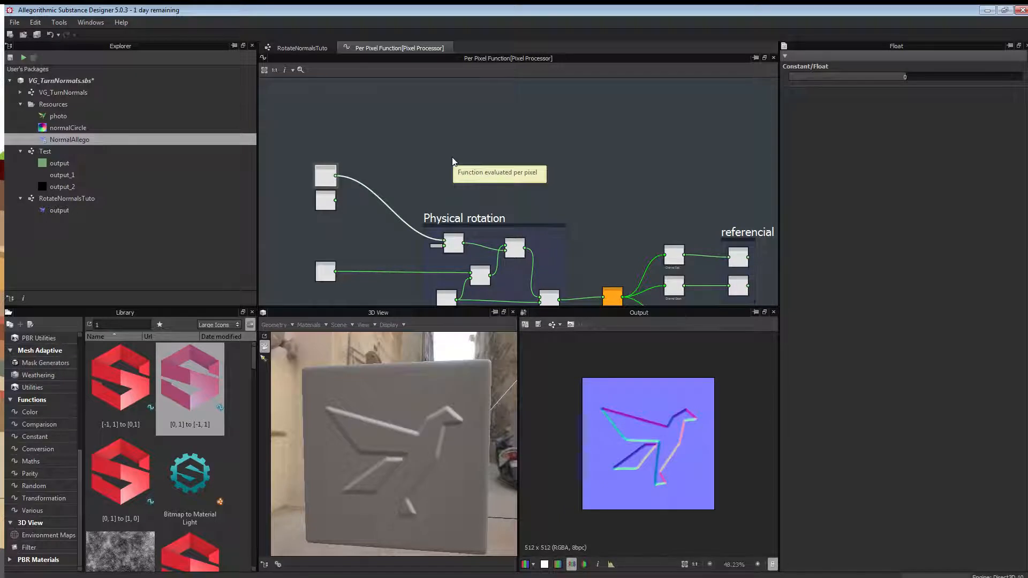
{"action": "left_click", "coordinate": [505, 149]}
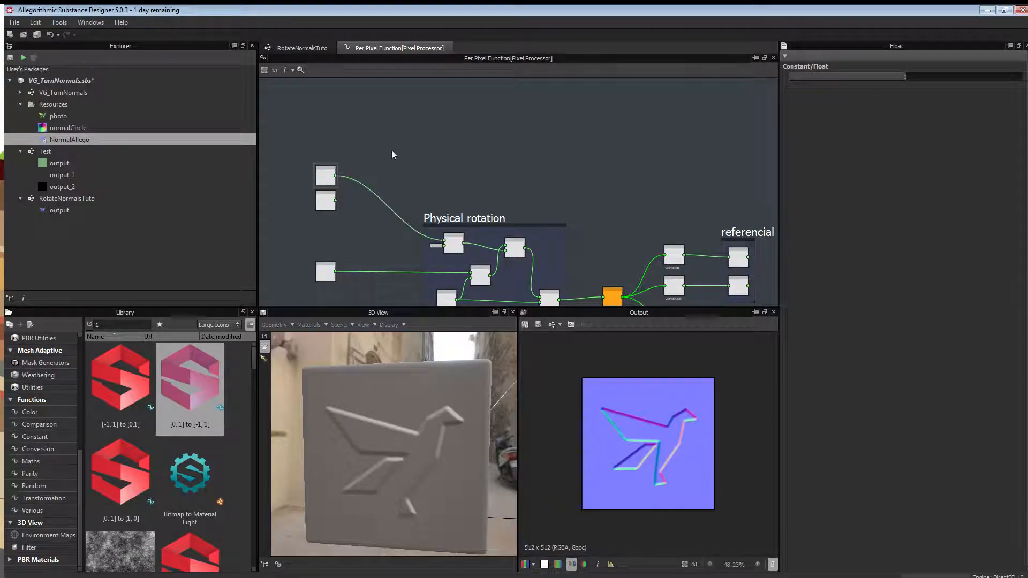
{"action": "left_click", "coordinate": [335, 172]}
Add a Turns to Degrees node and feed the top-left float constant into it.
{"action": "right_click", "coordinate": [443, 154]}
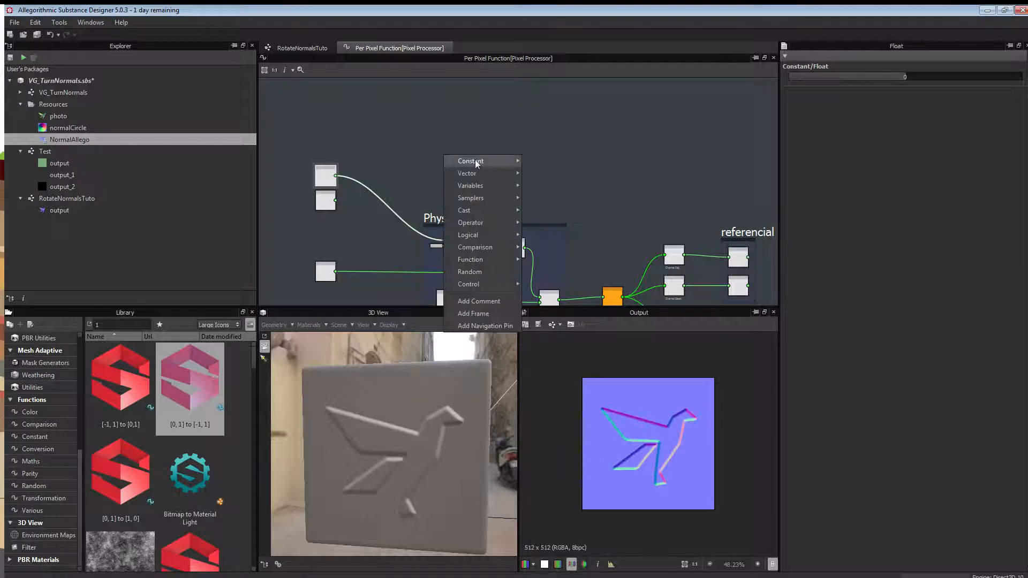
{"action": "left_click", "coordinate": [123, 320]}
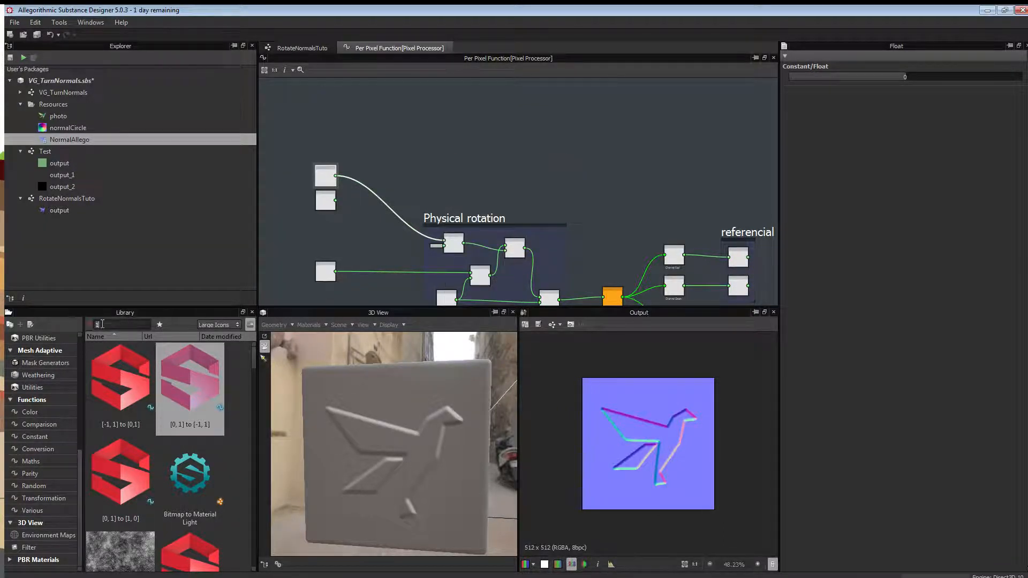
{"action": "type", "text": "tu"}
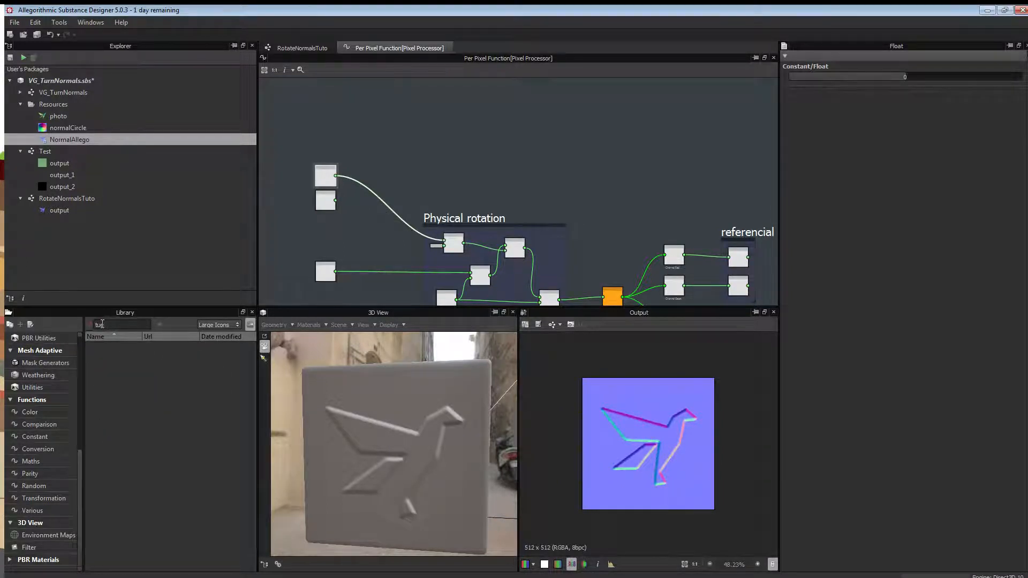
{"action": "type", "text": "rnrn"}
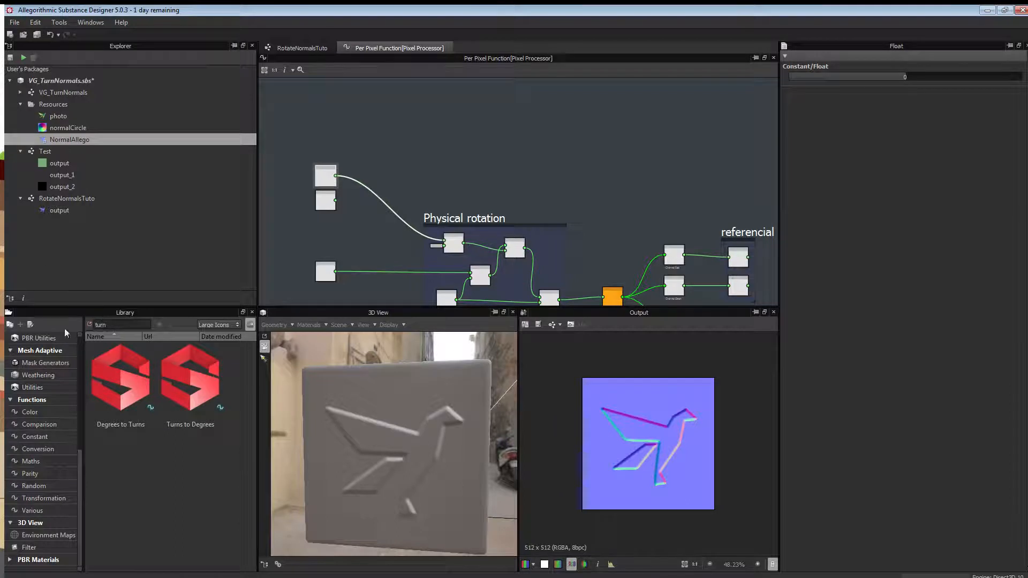
{"action": "left_click_drag", "start_coordinate": [190, 381], "coordinate": [482, 156]}
{"action": "left_click_drag", "start_coordinate": [335, 175], "coordinate": [474, 157]}
Add a Degrees to Radians node fed by Turns to Degrees, placed up and right of the frames.
{"action": "double_click", "coordinate": [126, 324]}
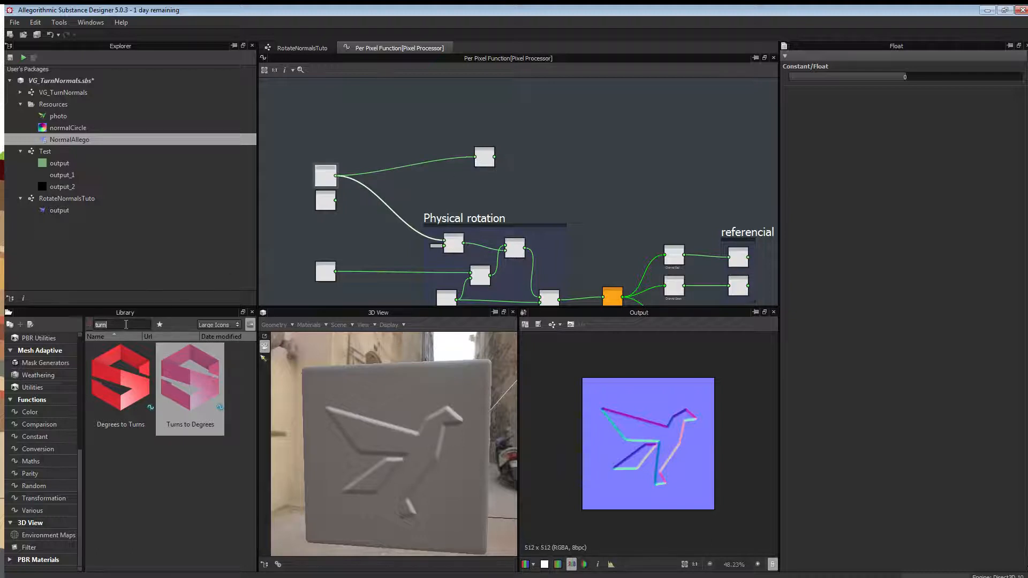
{"action": "type", "text": "rad"}
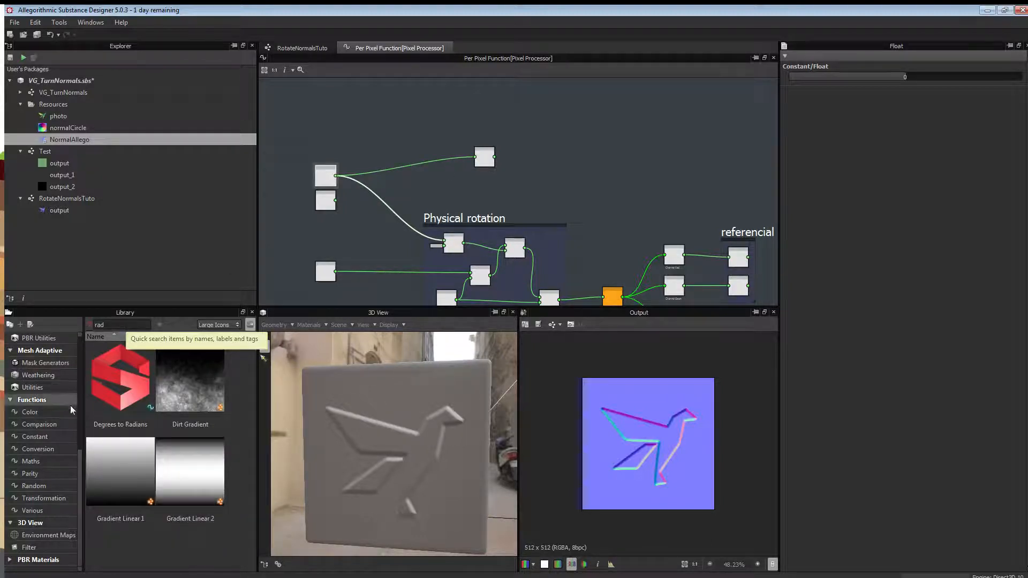
{"action": "left_click_drag", "start_coordinate": [120, 378], "coordinate": [598, 170]}
{"action": "left_click_drag", "start_coordinate": [494, 158], "coordinate": [613, 151]}
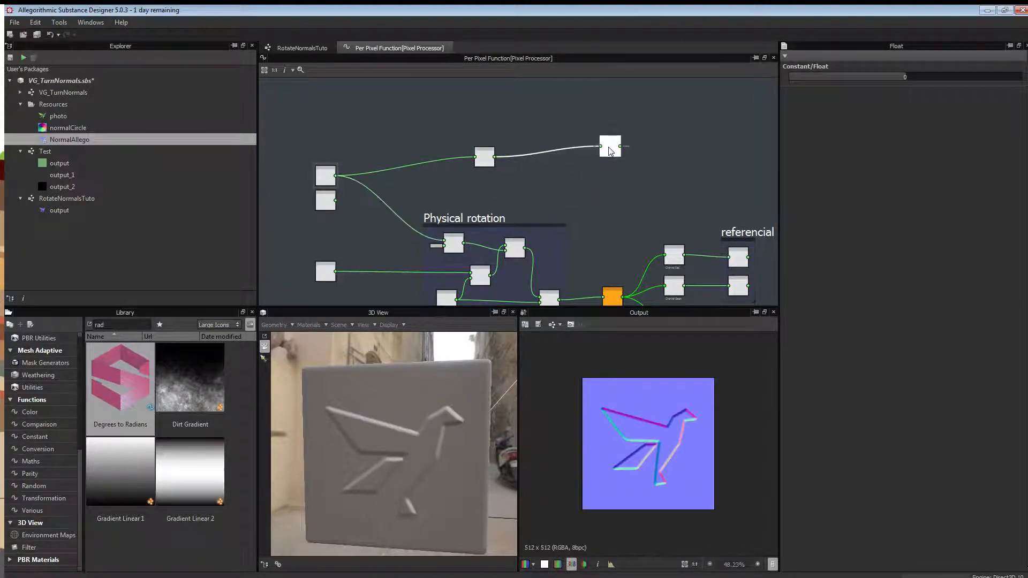
{"action": "left_click", "coordinate": [652, 147]}
{"action": "middle_click_drag", "start_coordinate": [669, 140], "coordinate": [557, 183]}
{"action": "left_click_drag", "start_coordinate": [505, 191], "coordinate": [540, 117]}
{"action": "left_click", "coordinate": [568, 148]}
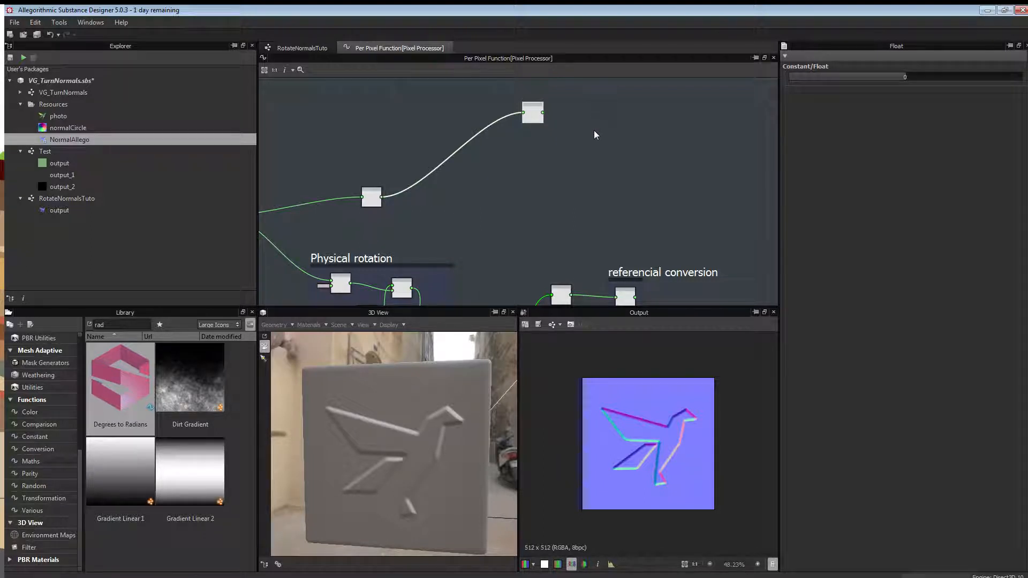
{"action": "left_click", "coordinate": [534, 114]}
{"action": "key", "text": "f"}
{"action": "scroll", "coordinate": [570, 182], "scroll_direction": "up", "scroll_amount": 3}
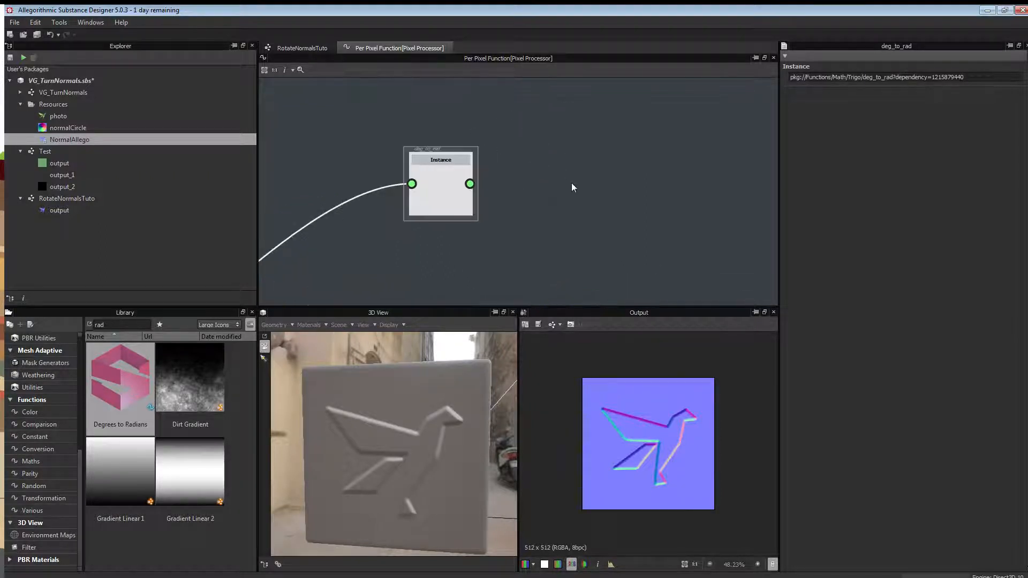
{"action": "scroll", "coordinate": [571, 182], "scroll_direction": "down", "scroll_amount": 2}
{"action": "scroll", "coordinate": [593, 200], "scroll_direction": "down", "scroll_amount": 3}
{"action": "scroll", "coordinate": [579, 203], "scroll_direction": "up", "scroll_amount": 2}
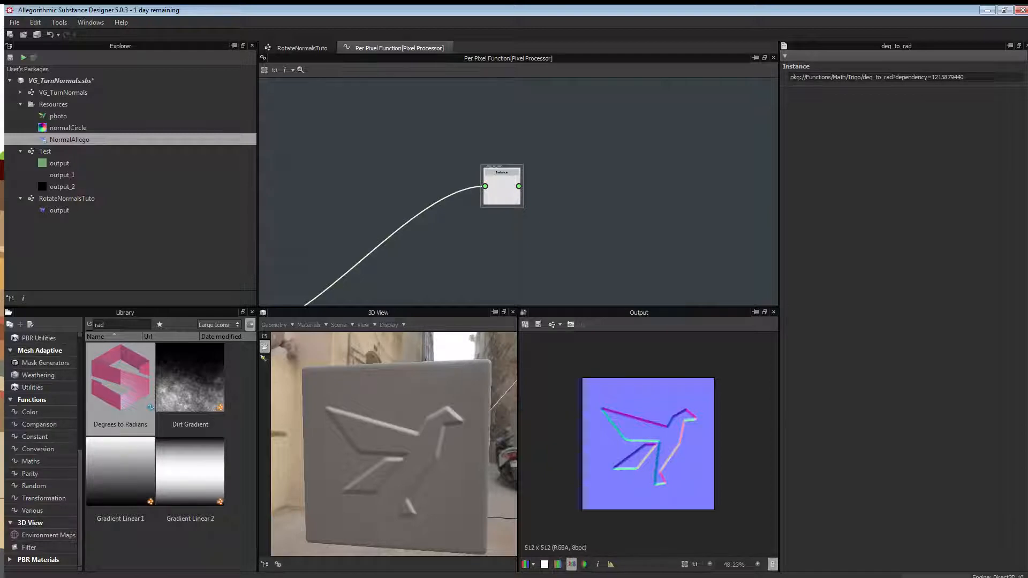
{"action": "key", "text": "alt+Tab"}
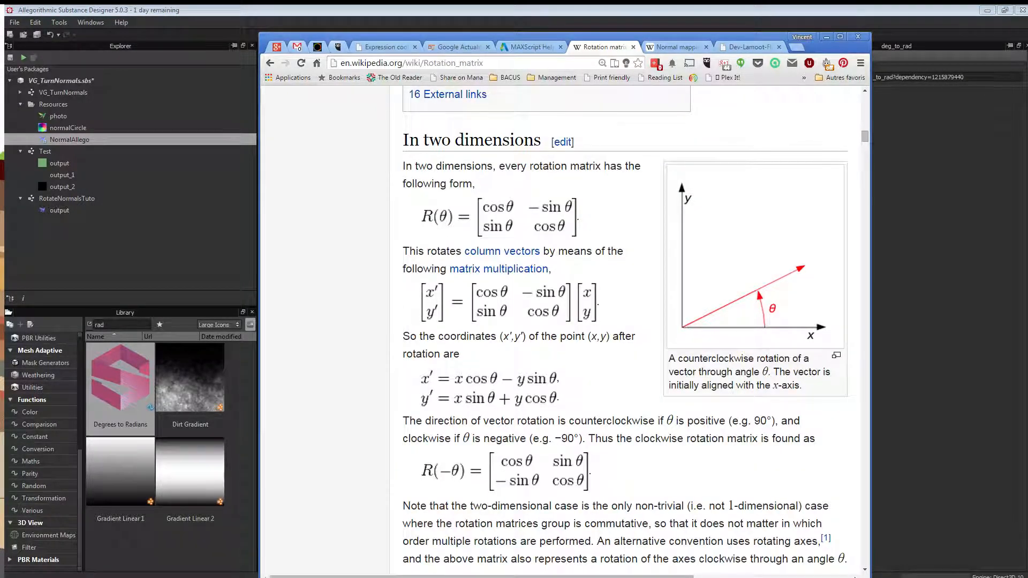
{"action": "key", "text": "alt+Tab"}
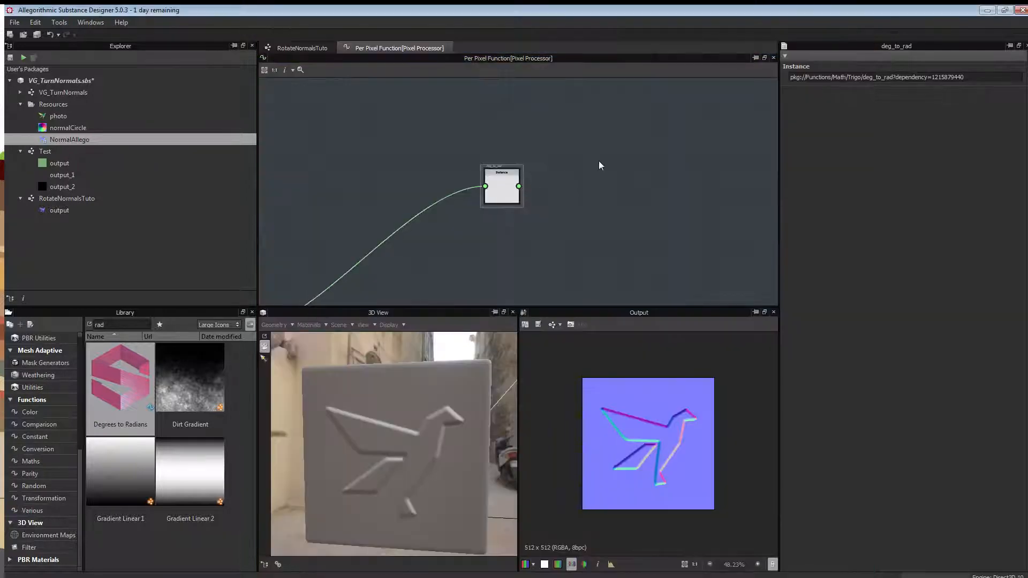
Add a Cosine function node fed by the Instance value.
{"action": "right_click", "coordinate": [541, 162]}
{"action": "mouse_move", "coordinate": [564, 171]}
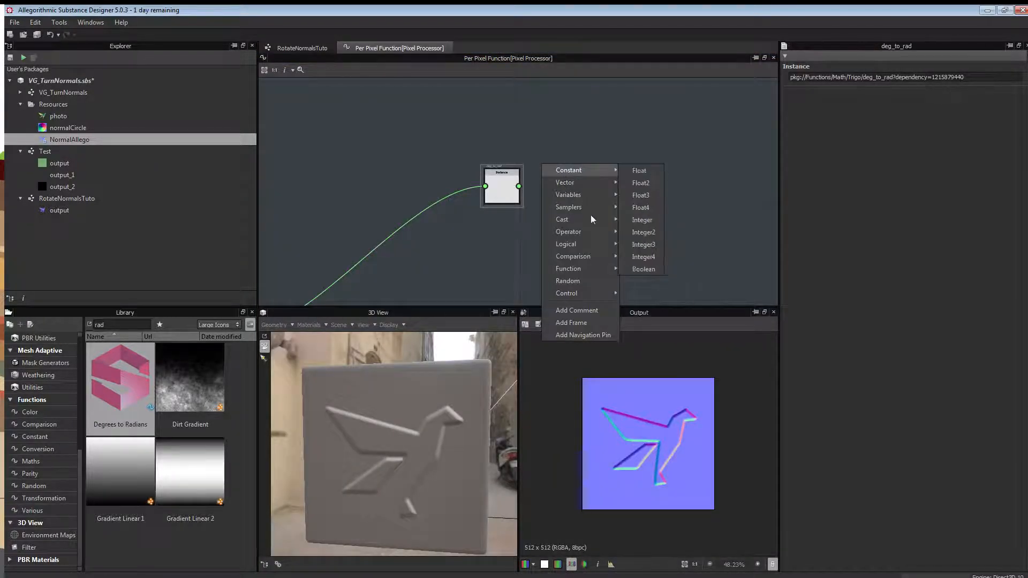
{"action": "mouse_move", "coordinate": [586, 232]}
{"action": "mouse_move", "coordinate": [589, 266]}
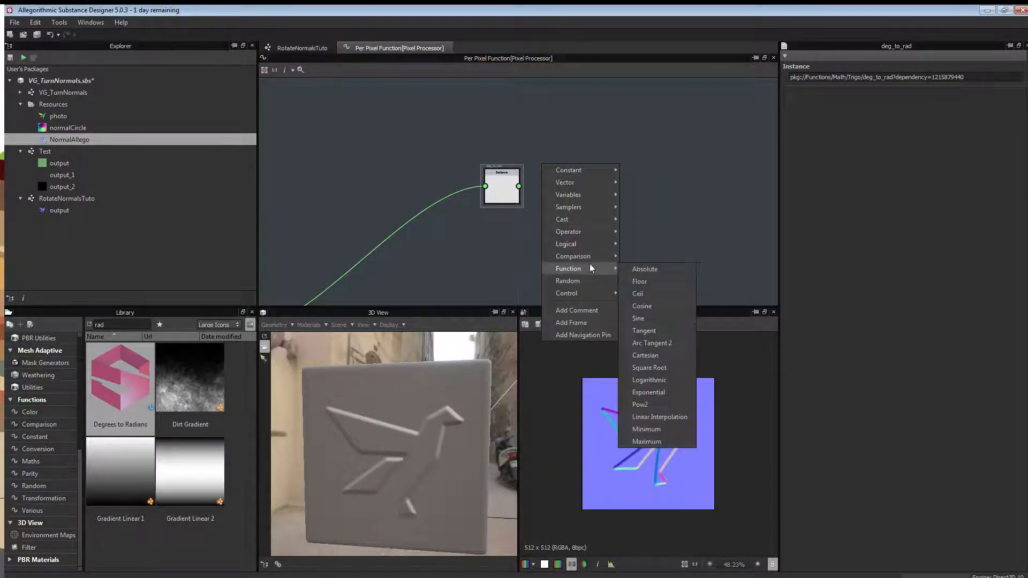
{"action": "left_click", "coordinate": [642, 306]}
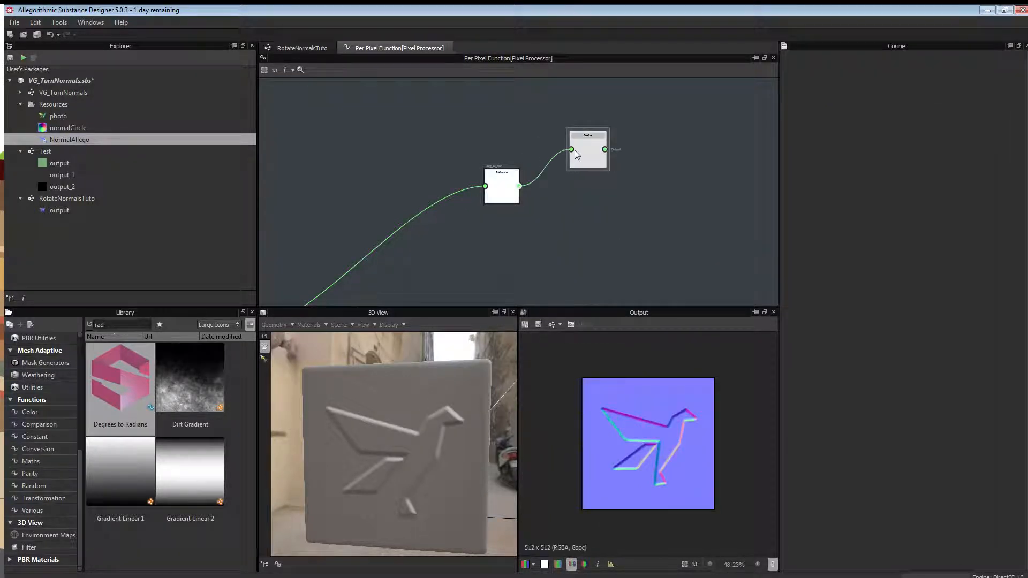
Add a Sine node and wire the Instance output into it.
{"action": "right_click", "coordinate": [609, 213]}
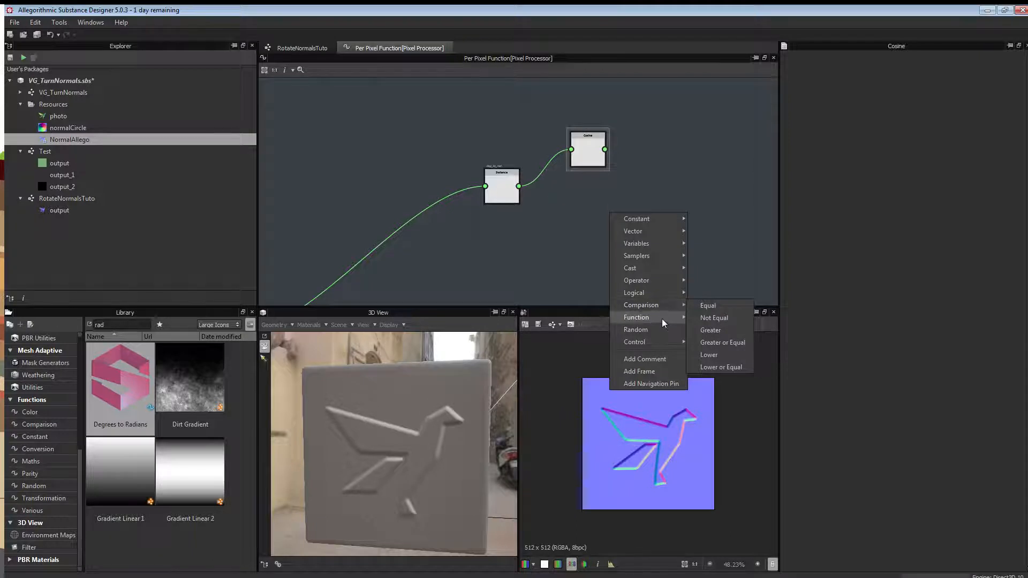
{"action": "left_click", "coordinate": [719, 426]}
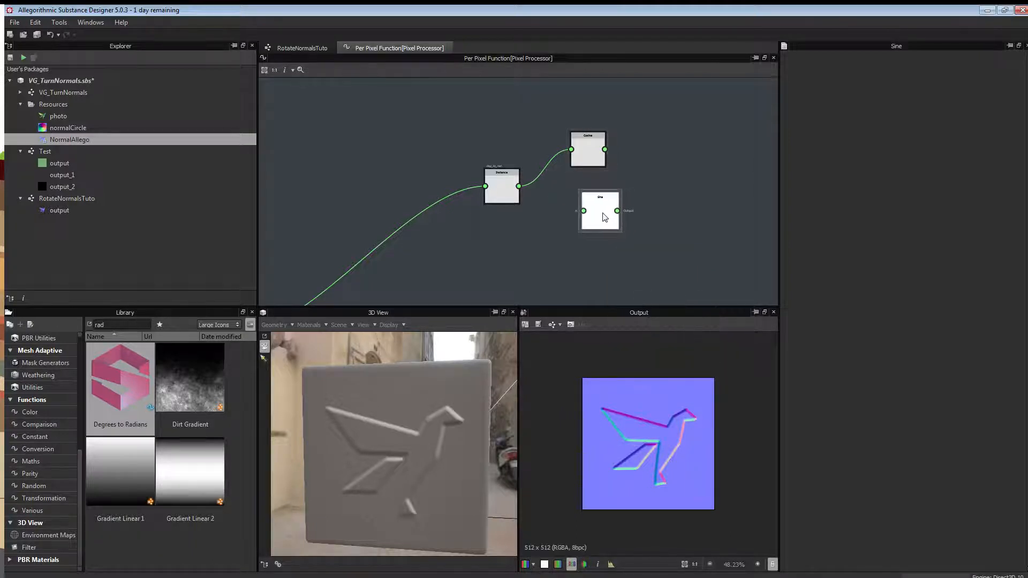
{"action": "left_click_drag", "start_coordinate": [519, 186], "coordinate": [584, 211]}
{"action": "scroll", "coordinate": [613, 187], "scroll_direction": "down", "scroll_amount": 2}
{"action": "middle_click_drag", "start_coordinate": [612, 187], "coordinate": [534, 182]}
{"action": "scroll", "coordinate": [519, 174], "scroll_direction": "up", "scroll_amount": 2}
{"action": "scroll", "coordinate": [551, 165], "scroll_direction": "up", "scroll_amount": 2}
{"action": "scroll", "coordinate": [549, 165], "scroll_direction": "down", "scroll_amount": 1}
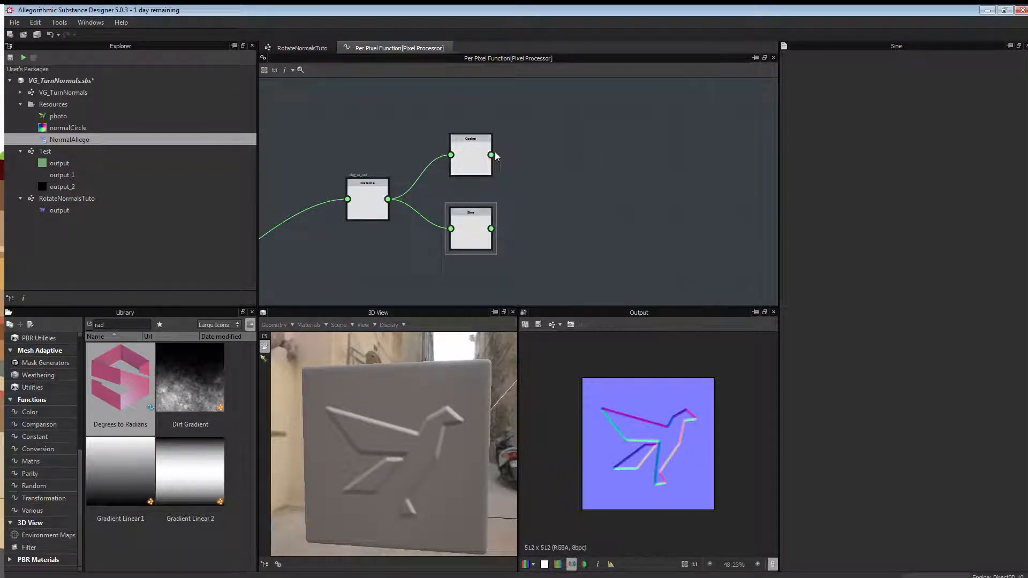
Add a Multiplication operator node beside the Cosine and Sine nodes.
{"action": "right_click", "coordinate": [620, 126]}
{"action": "mouse_move", "coordinate": [639, 133]}
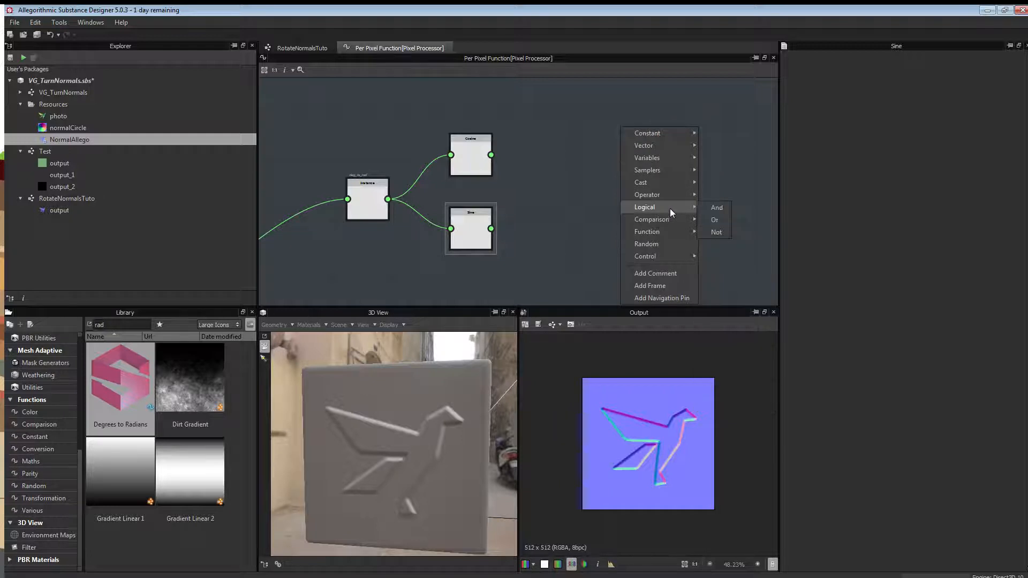
{"action": "left_click", "coordinate": [711, 222]}
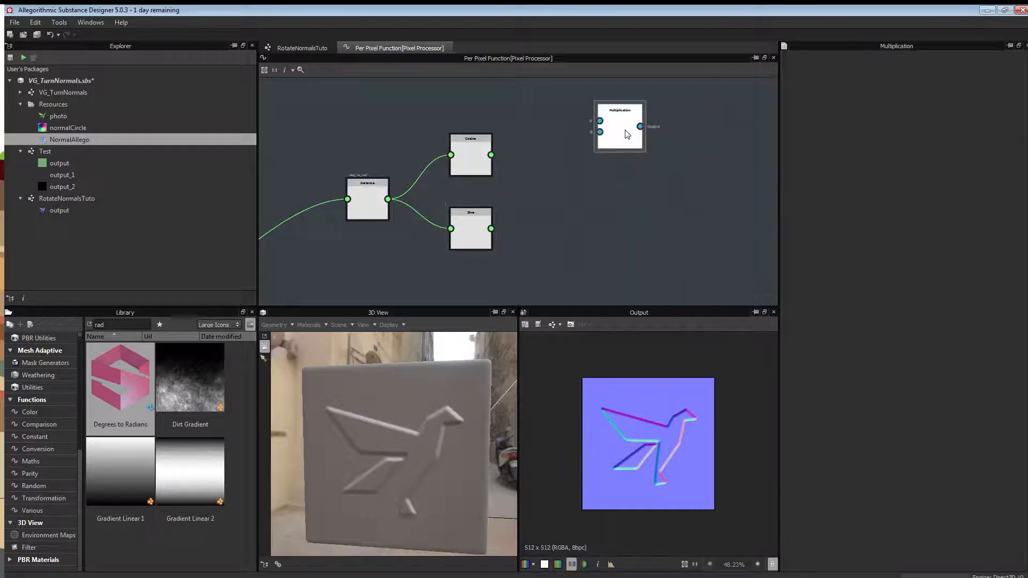
{"action": "scroll", "coordinate": [590, 206], "scroll_direction": "down", "scroll_amount": 1}
{"action": "scroll", "coordinate": [590, 207], "scroll_direction": "down", "scroll_amount": 1}
{"action": "left_click_drag", "start_coordinate": [591, 171], "coordinate": [608, 135]}
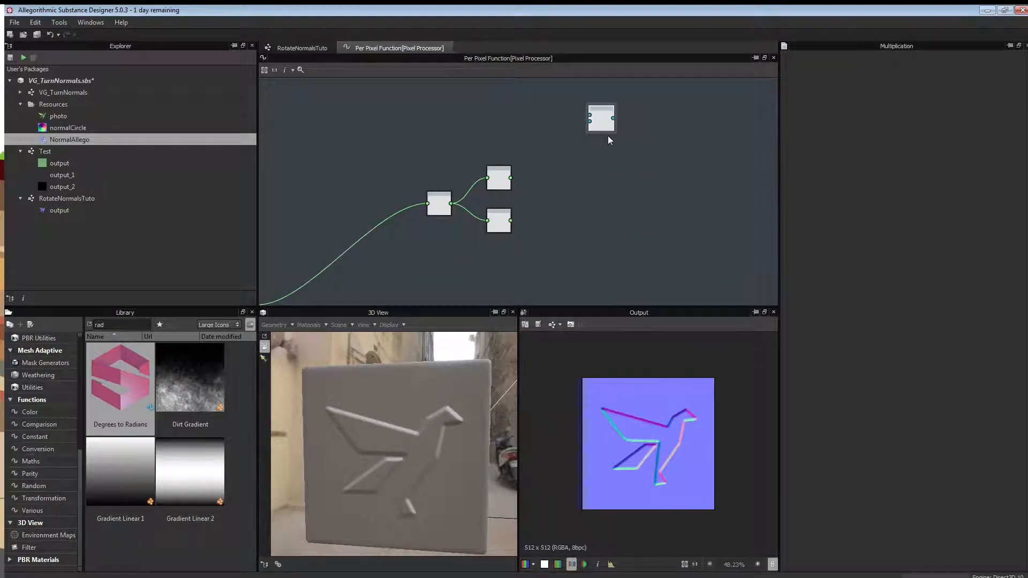
Add a second Multiplication node positioned below the first.
{"action": "right_click", "coordinate": [603, 172]}
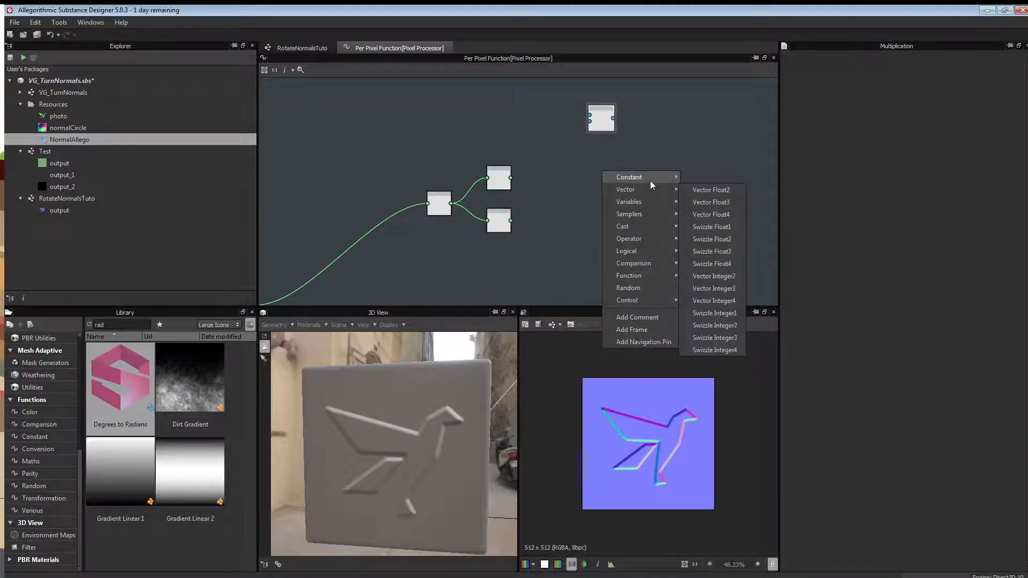
{"action": "mouse_move", "coordinate": [641, 206]}
{"action": "mouse_move", "coordinate": [644, 230]}
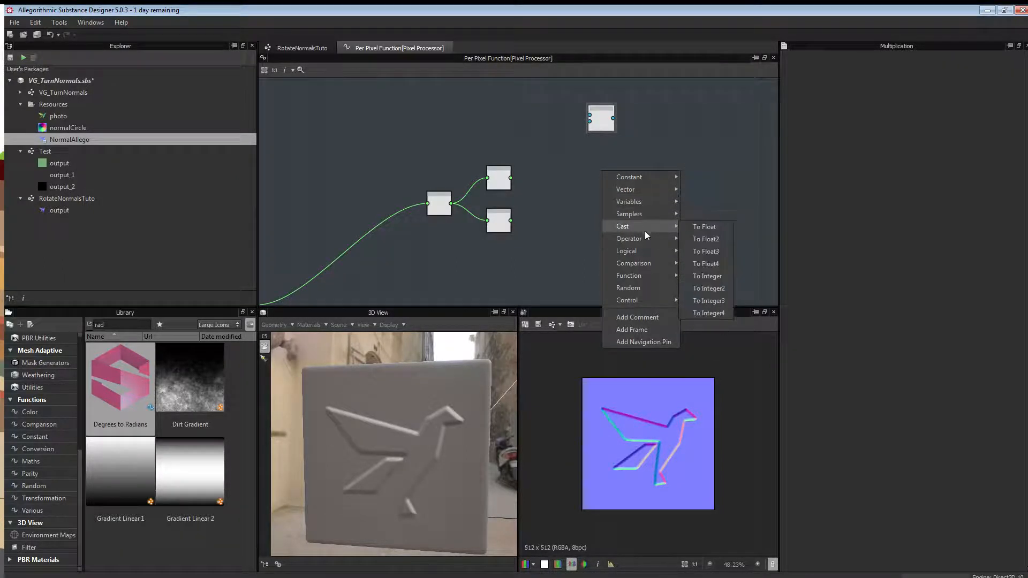
{"action": "left_click", "coordinate": [722, 262]}
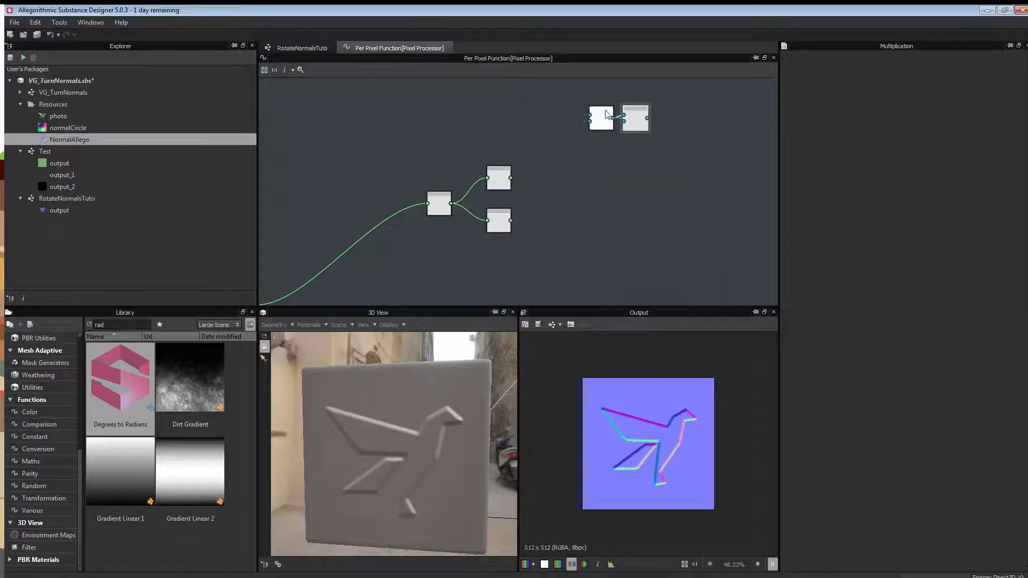
{"action": "left_click_drag", "start_coordinate": [640, 132], "coordinate": [610, 192]}
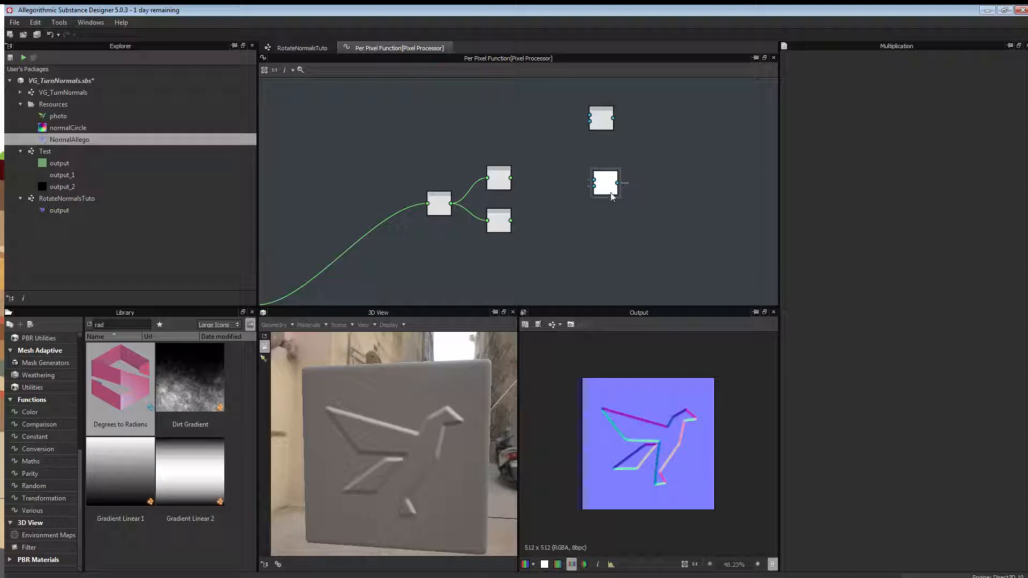
{"action": "left_click_drag", "start_coordinate": [609, 186], "coordinate": [605, 163]}
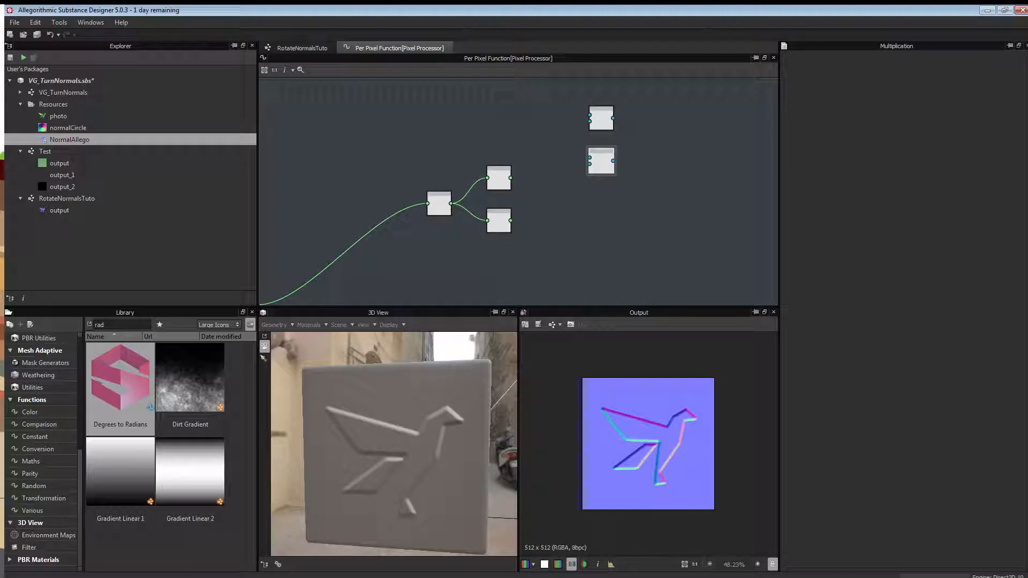
{"action": "middle_click_drag", "start_coordinate": [401, 271], "coordinate": [511, 75]}
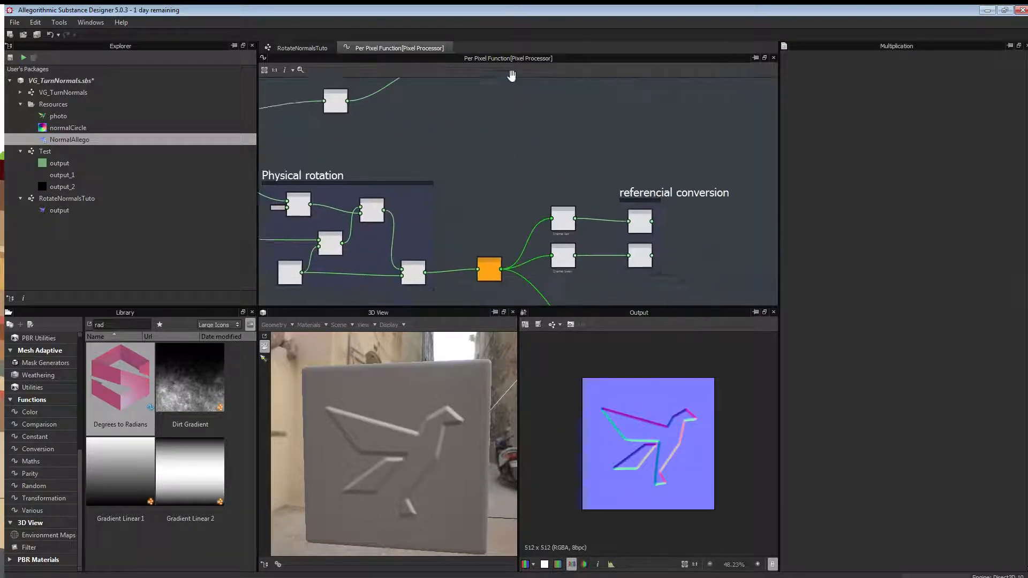
{"action": "scroll", "coordinate": [665, 202], "scroll_direction": "up", "scroll_amount": 5}
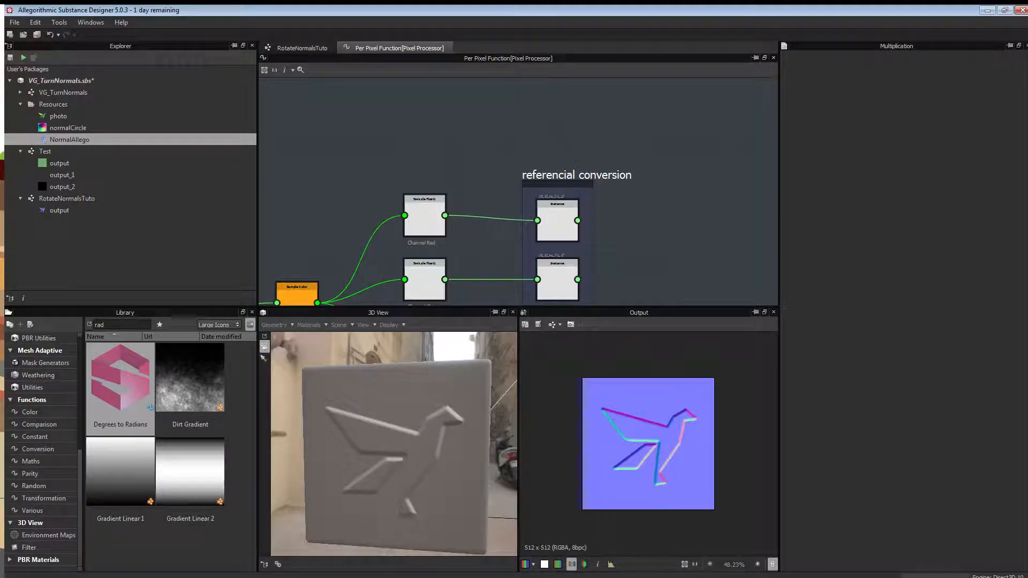
{"action": "key", "text": "alt+Tab"}
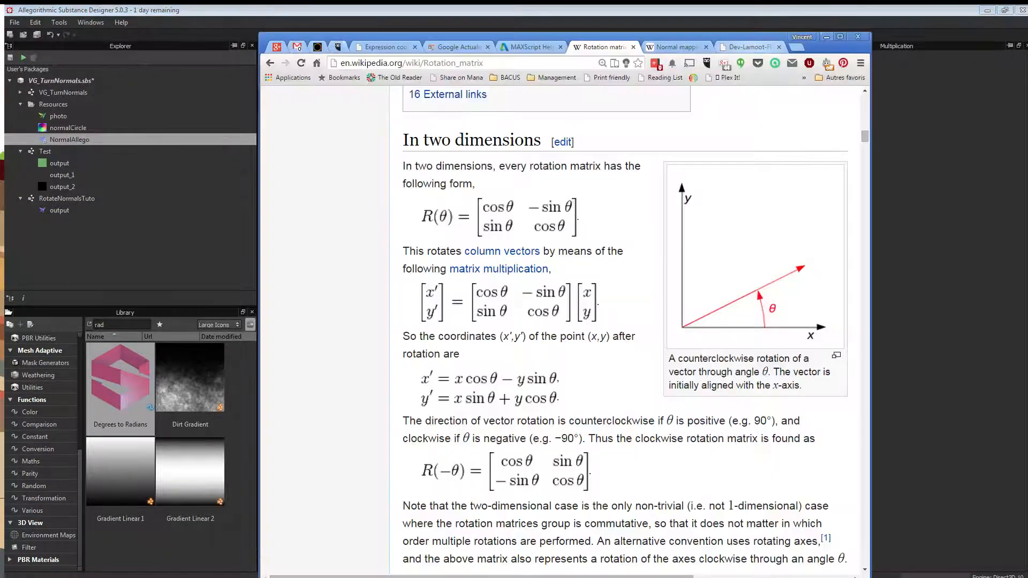
{"action": "left_click", "coordinate": [750, 47]}
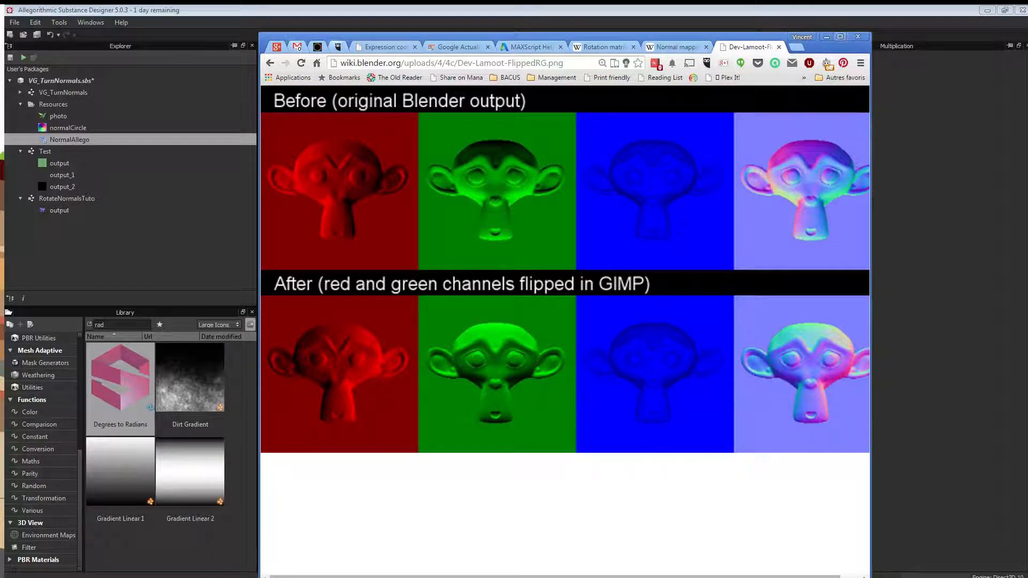
{"action": "left_click", "coordinate": [826, 37]}
{"action": "middle_click_drag", "start_coordinate": [413, 175], "coordinate": [380, 140]}
{"action": "scroll", "coordinate": [381, 140], "scroll_direction": "down", "scroll_amount": 2}
{"action": "middle_click_drag", "start_coordinate": [569, 240], "coordinate": [571, 206]}
{"action": "scroll", "coordinate": [546, 177], "scroll_direction": "down", "scroll_amount": 3}
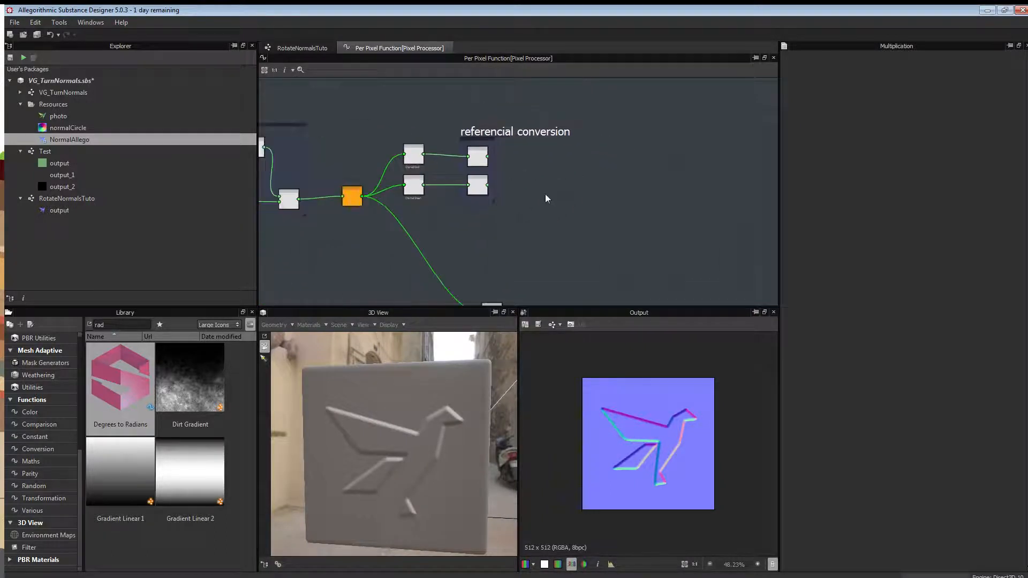
Check the Wikipedia rotation matrix, then connect the upper conversion Instance to the top Multiplication.
{"action": "scroll", "coordinate": [603, 236], "scroll_direction": "down", "scroll_amount": 2}
{"action": "middle_click_drag", "start_coordinate": [585, 144], "coordinate": [496, 195]}
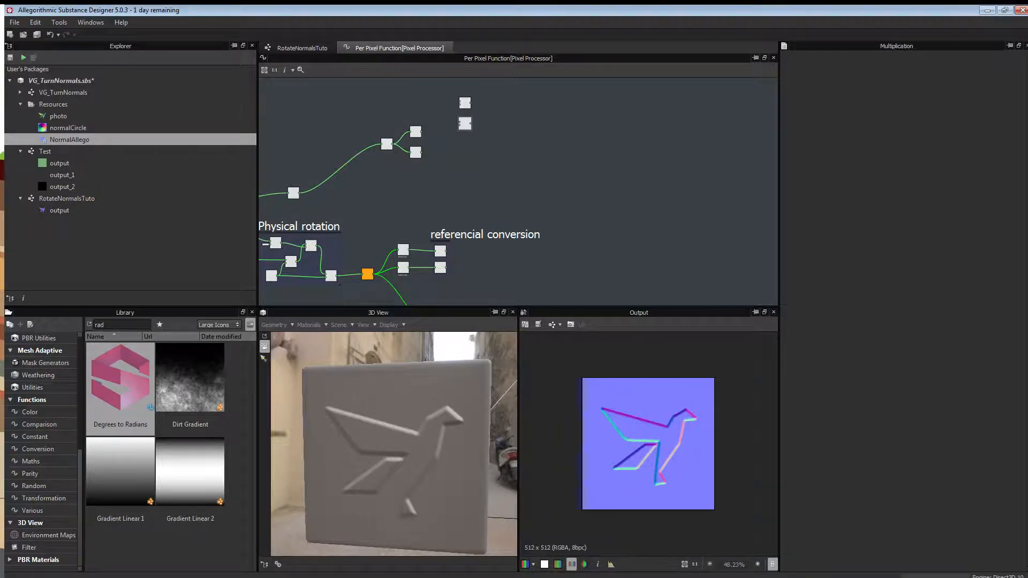
{"action": "key", "text": "alt+Tab"}
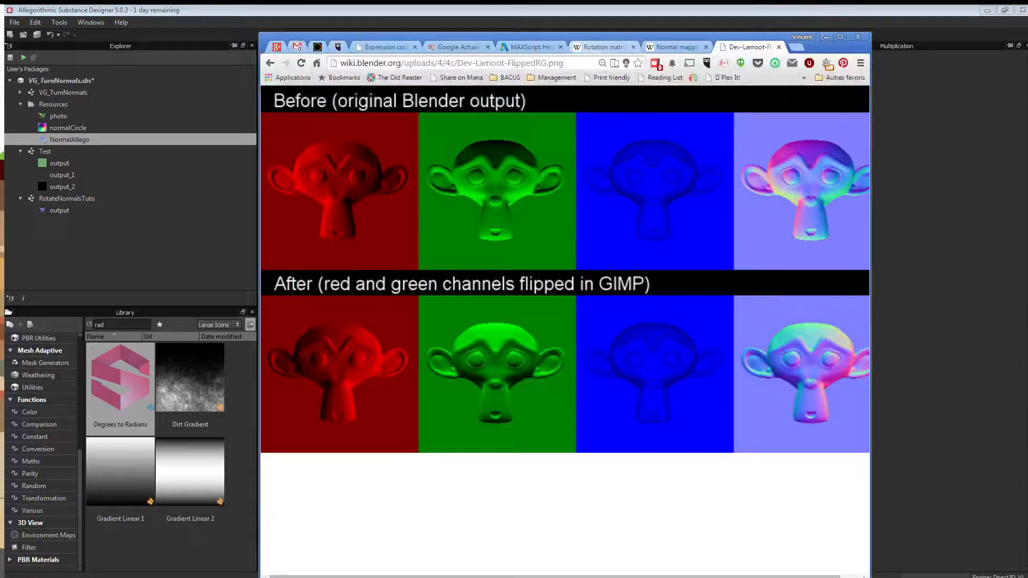
{"action": "left_click", "coordinate": [603, 47]}
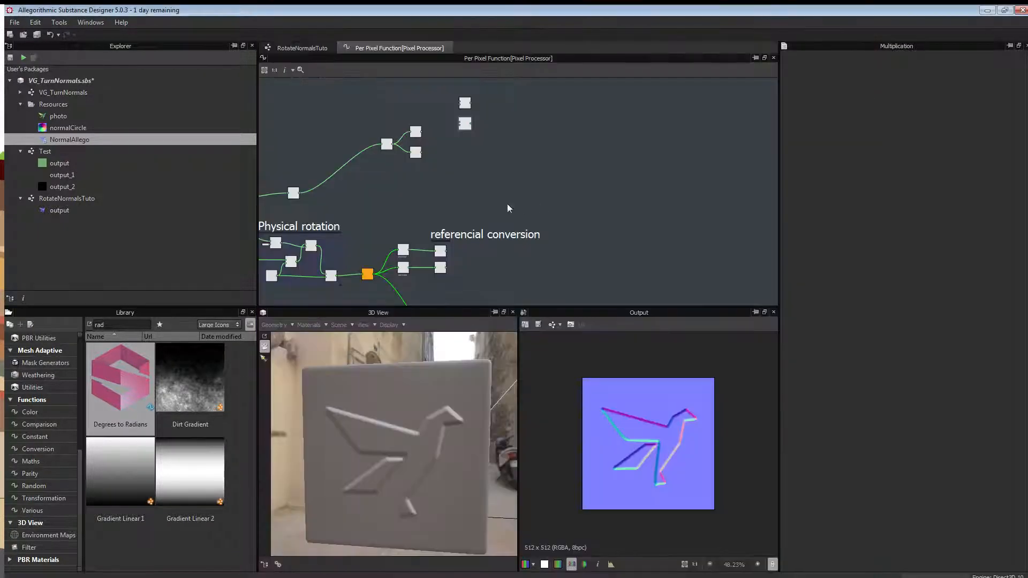
{"action": "middle_click_drag", "start_coordinate": [507, 204], "coordinate": [521, 163]}
{"action": "scroll", "coordinate": [521, 162], "scroll_direction": "down", "scroll_amount": 2}
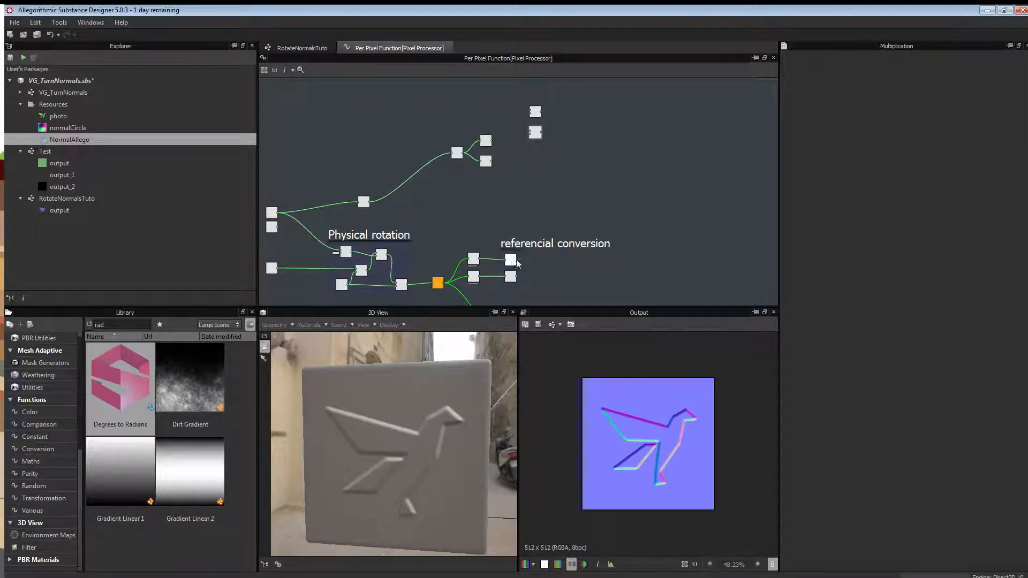
{"action": "left_click_drag", "start_coordinate": [516, 257], "coordinate": [528, 114]}
Connect Cosine's output to the first Multiplication node.
{"action": "left_click", "coordinate": [486, 141]}
{"action": "scroll", "coordinate": [489, 145], "scroll_direction": "up", "scroll_amount": 4}
{"action": "scroll", "coordinate": [495, 143], "scroll_direction": "down", "scroll_amount": 1}
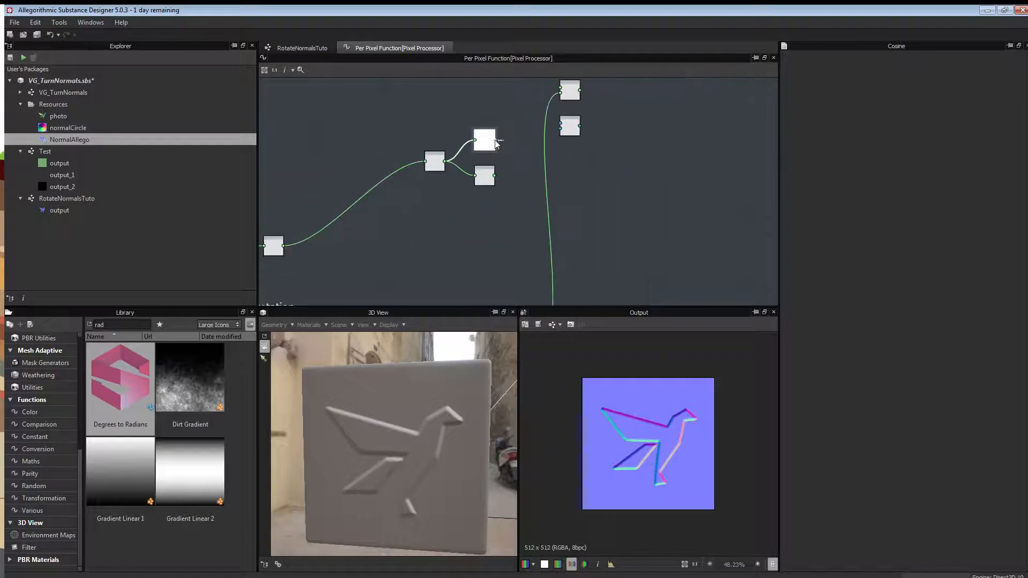
{"action": "middle_click_drag", "start_coordinate": [496, 144], "coordinate": [562, 169]}
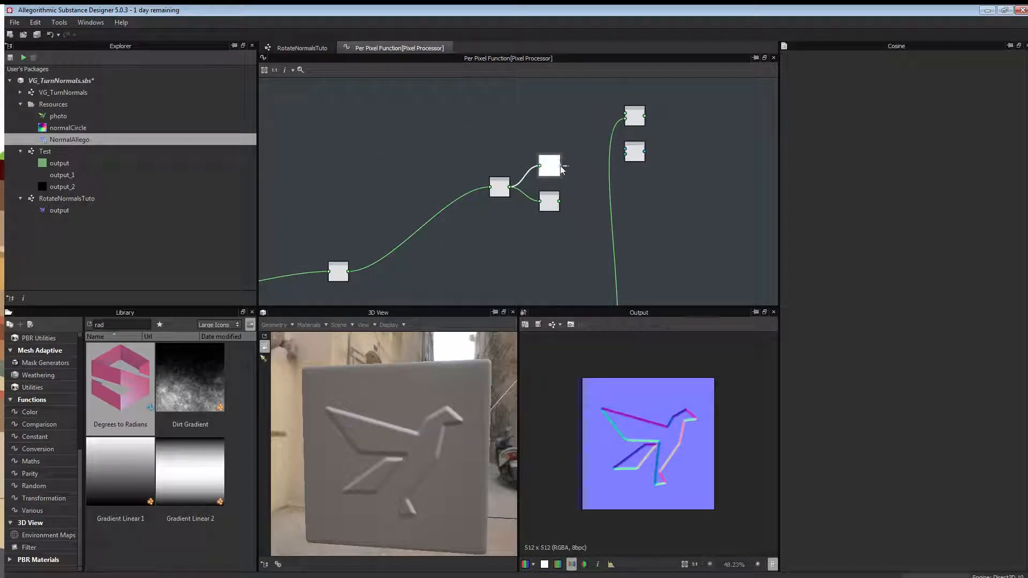
{"action": "left_click_drag", "start_coordinate": [560, 165], "coordinate": [625, 114]}
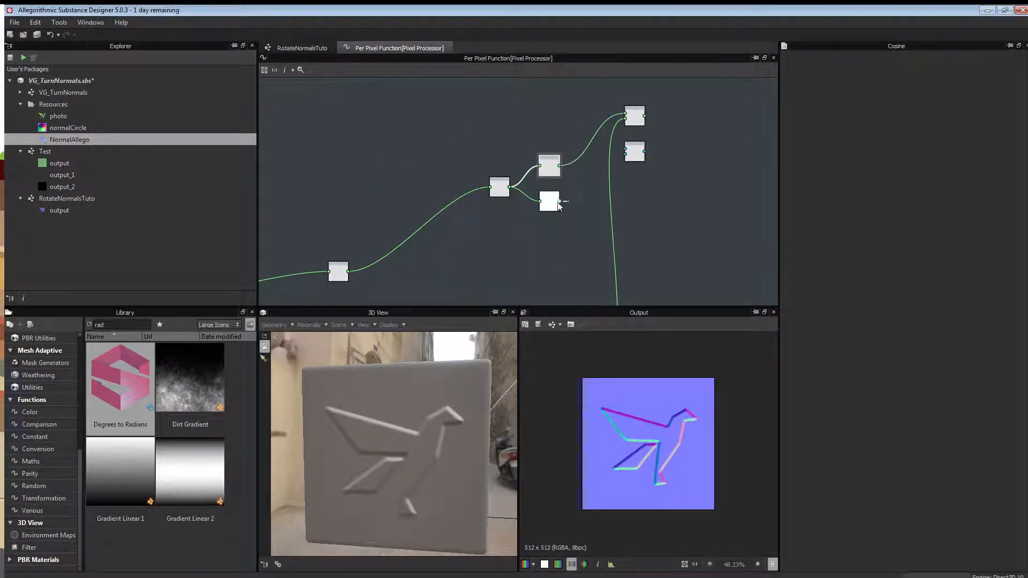
Connect Sine and the lower referencial conversion node into the second Multiplication.
{"action": "left_click_drag", "start_coordinate": [584, 184], "coordinate": [624, 154]}
{"action": "middle_click_drag", "start_coordinate": [653, 225], "coordinate": [584, 175]}
{"action": "scroll", "coordinate": [631, 122], "scroll_direction": "down", "scroll_amount": 2}
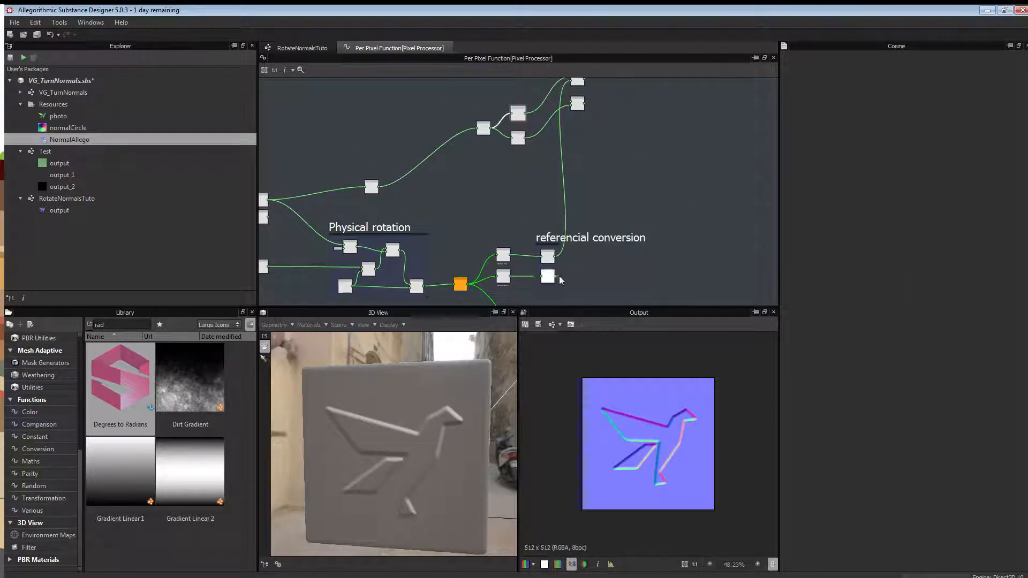
{"action": "left_click_drag", "start_coordinate": [559, 275], "coordinate": [571, 102]}
{"action": "middle_click_drag", "start_coordinate": [618, 105], "coordinate": [569, 138]}
{"action": "scroll", "coordinate": [579, 137], "scroll_direction": "up", "scroll_amount": 4}
{"action": "left_click", "coordinate": [574, 155]}
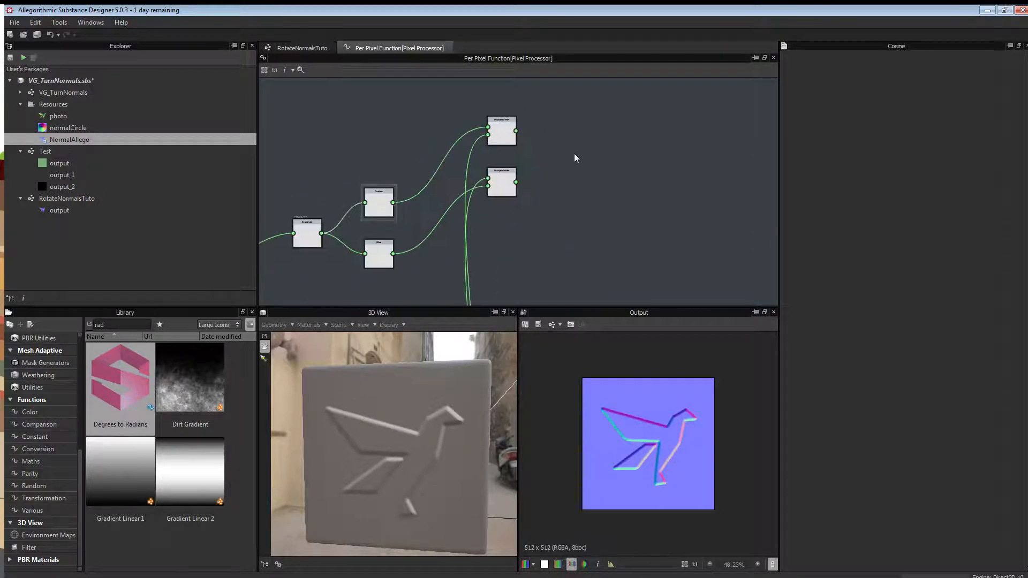
Add a Subtraction node taking the top Multiplication minus the lower Multiplication.
{"action": "right_click", "coordinate": [576, 158]}
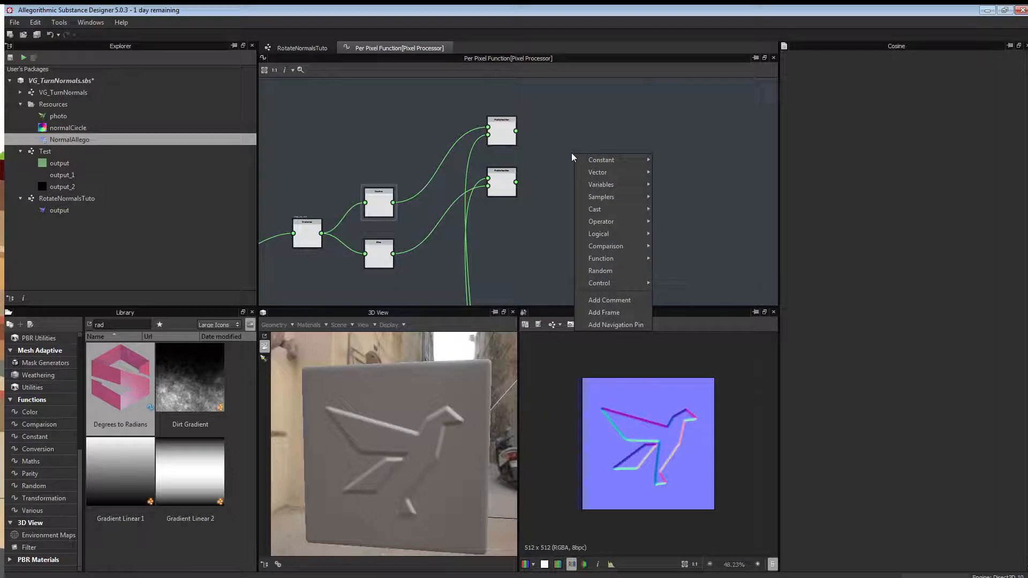
{"action": "mouse_move", "coordinate": [623, 172]}
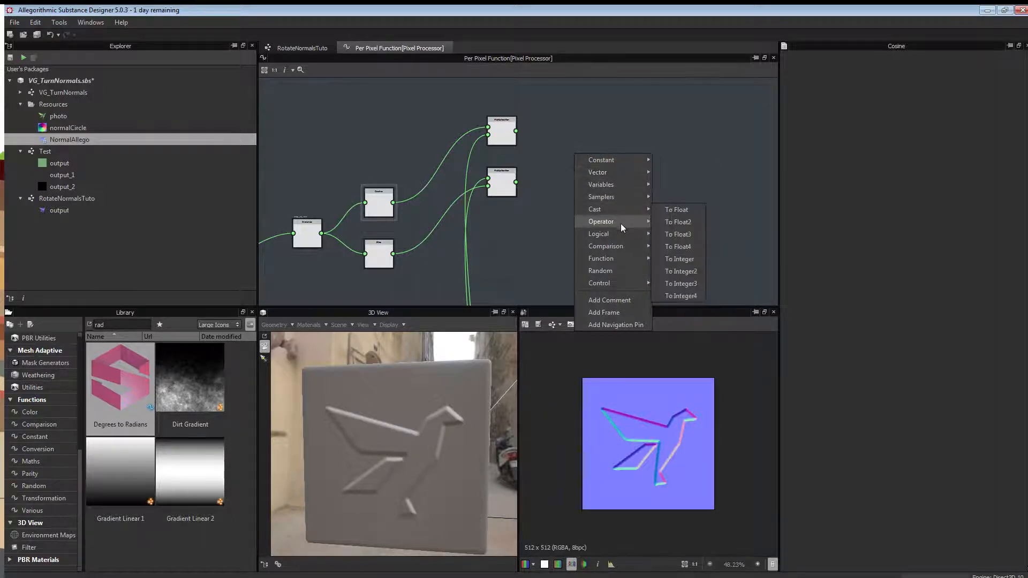
{"action": "mouse_move", "coordinate": [621, 236]}
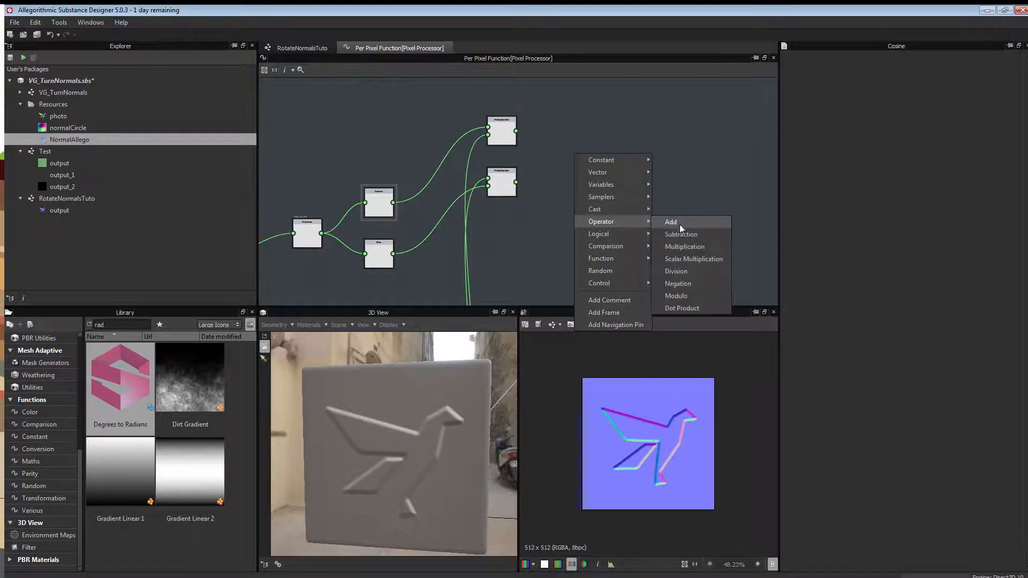
{"action": "left_click", "coordinate": [683, 234]}
{"action": "left_click_drag", "start_coordinate": [516, 131], "coordinate": [560, 149]}
{"action": "left_click_drag", "start_coordinate": [516, 183], "coordinate": [560, 157]}
{"action": "middle_click_drag", "start_coordinate": [558, 282], "coordinate": [547, 206]}
{"action": "scroll", "coordinate": [577, 139], "scroll_direction": "down", "scroll_amount": 2}
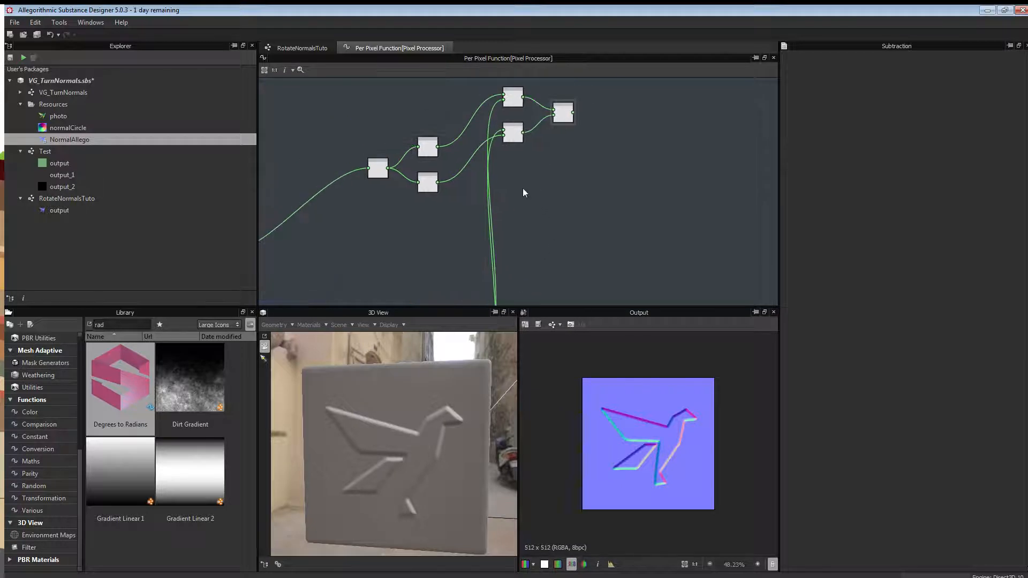
Add two more Multiplication nodes below and delete the accidental link between them.
{"action": "right_click", "coordinate": [527, 218]}
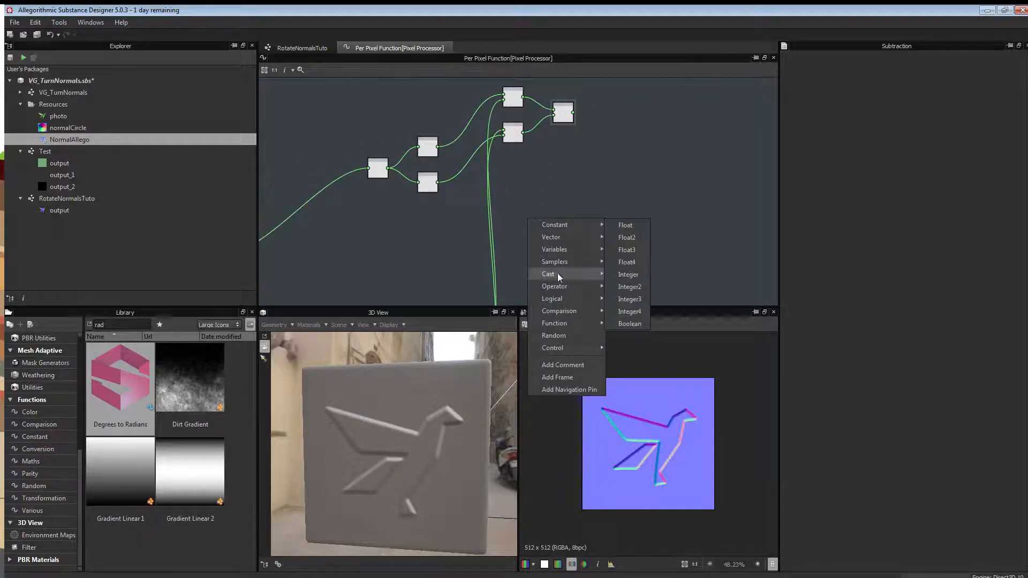
{"action": "mouse_move", "coordinate": [569, 300]}
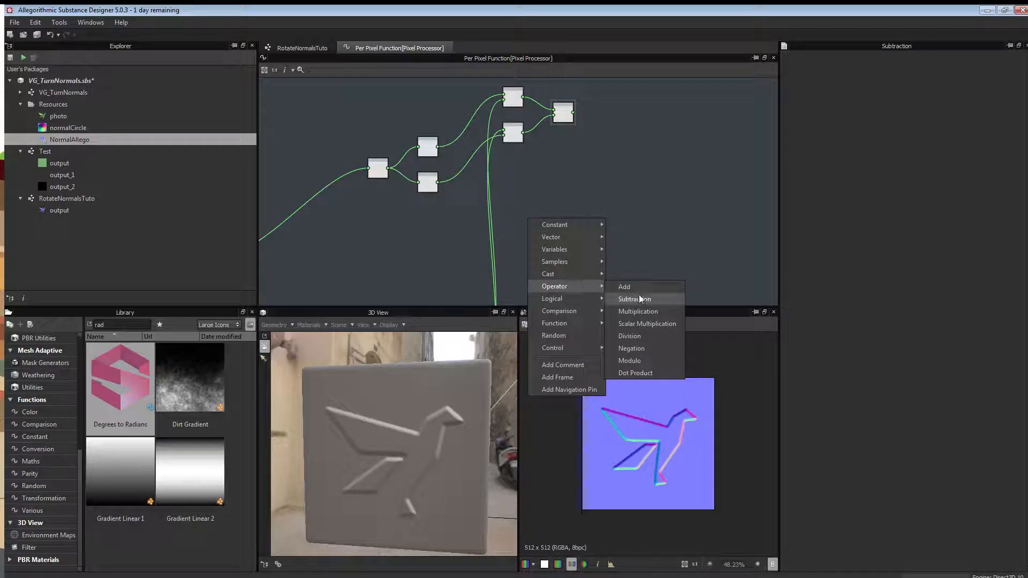
{"action": "left_click", "coordinate": [638, 307]}
{"action": "left_click_drag", "start_coordinate": [529, 223], "coordinate": [517, 196]}
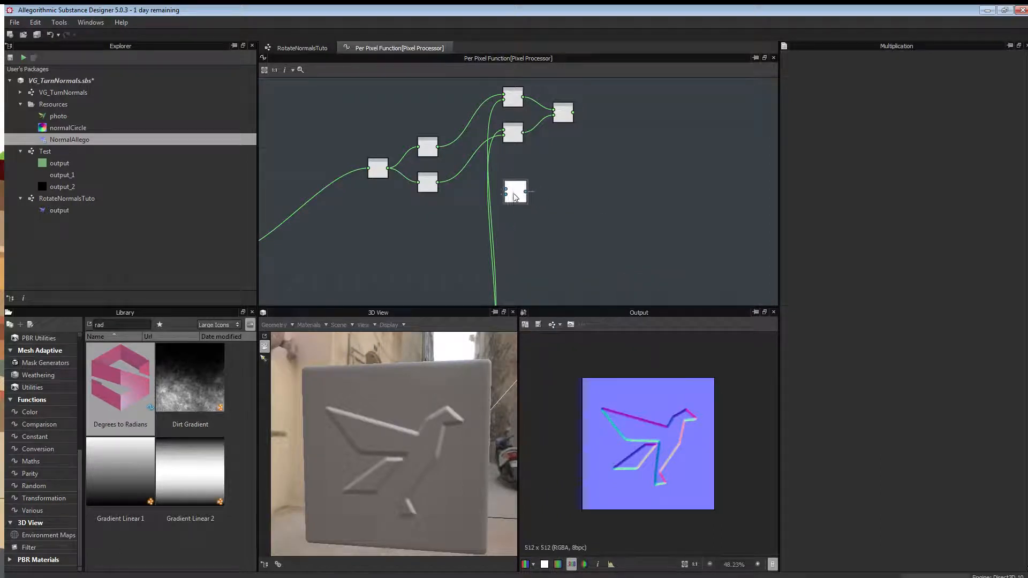
{"action": "right_click", "coordinate": [531, 214]}
{"action": "mouse_move", "coordinate": [561, 303]}
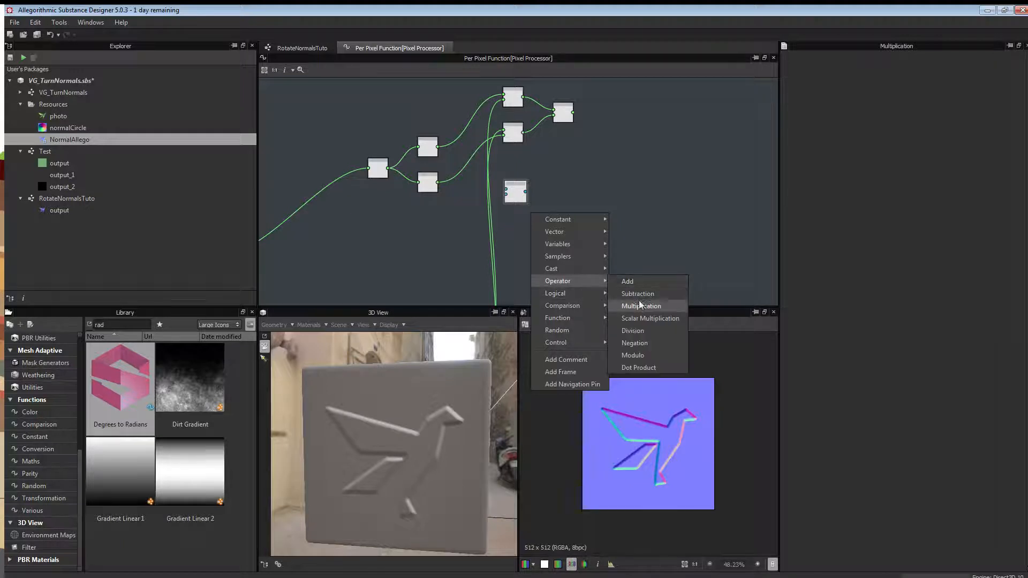
{"action": "left_click", "coordinate": [637, 306]}
{"action": "left_click_drag", "start_coordinate": [537, 224], "coordinate": [522, 226]}
{"action": "key", "text": "Delete"}
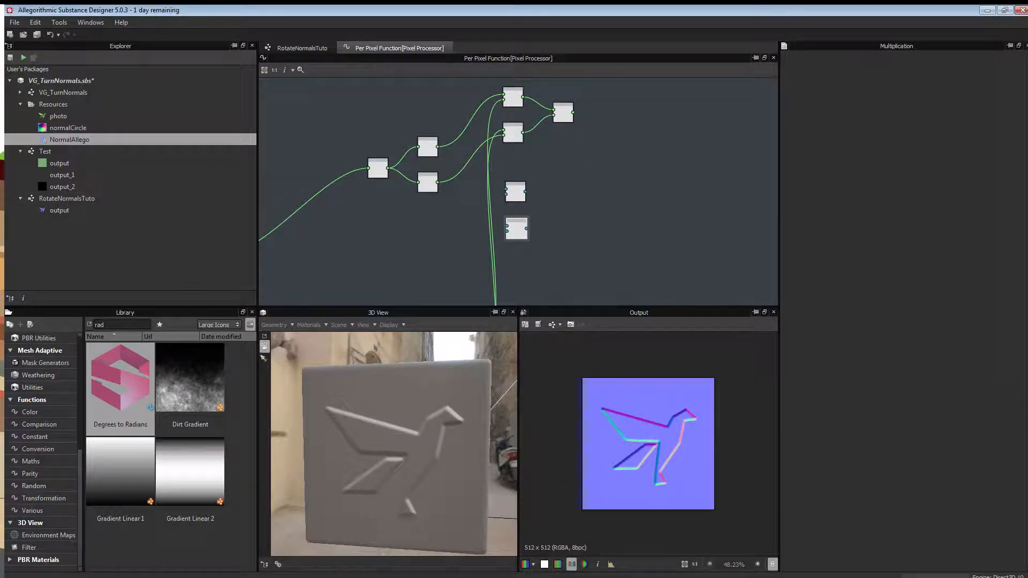
{"action": "key", "text": "alt+Tab"}
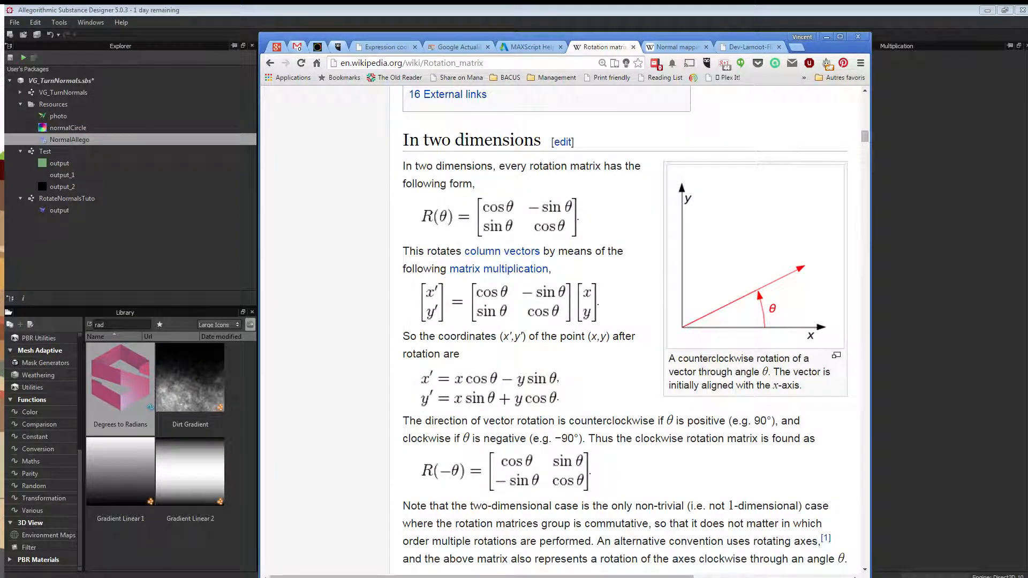
Wire the referencial conversion outputs into the two new Multiplication nodes.
{"action": "key", "text": "alt+Tab"}
{"action": "middle_click_drag", "start_coordinate": [481, 275], "coordinate": [486, 225]}
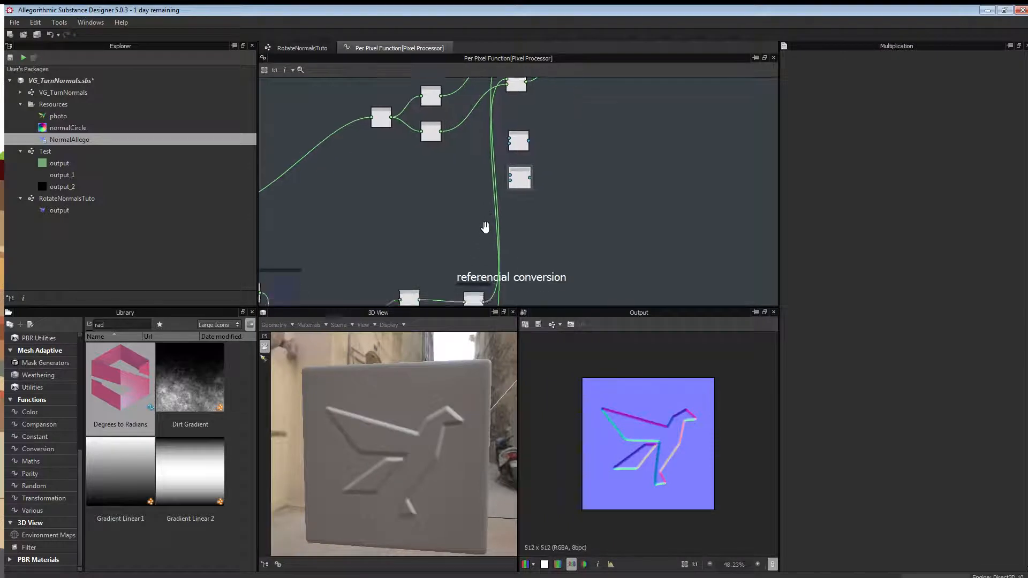
{"action": "scroll", "coordinate": [486, 223], "scroll_direction": "down", "scroll_amount": 3}
{"action": "left_click_drag", "start_coordinate": [485, 272], "coordinate": [500, 178]}
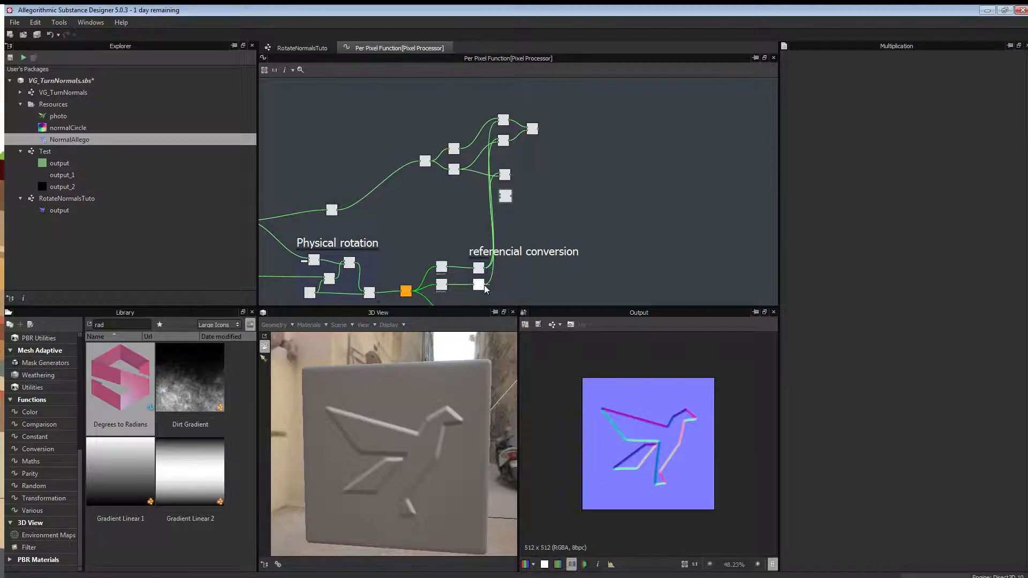
{"action": "left_click_drag", "start_coordinate": [485, 284], "coordinate": [508, 223]}
{"action": "left_click_drag", "start_coordinate": [500, 198], "coordinate": [500, 198]}
{"action": "left_click_drag", "start_coordinate": [461, 148], "coordinate": [499, 193]}
{"action": "middle_click_drag", "start_coordinate": [559, 184], "coordinate": [486, 176]}
{"action": "scroll", "coordinate": [490, 182], "scroll_direction": "up", "scroll_amount": 3}
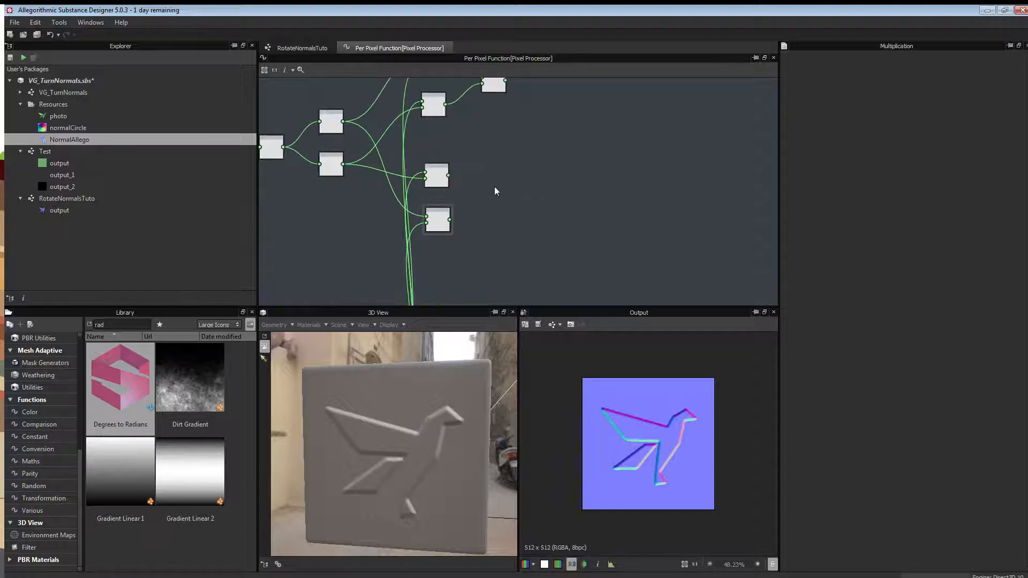
Add an Add node combining both lower Multiplications, aligned with the node above.
{"action": "right_click", "coordinate": [498, 193]}
{"action": "mouse_move", "coordinate": [526, 255]}
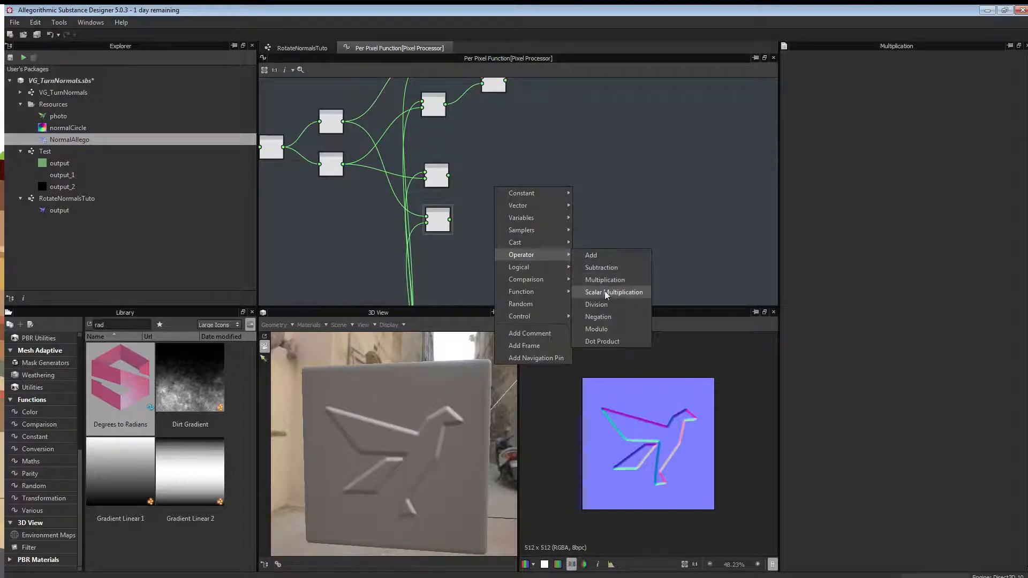
{"action": "left_click", "coordinate": [631, 259]}
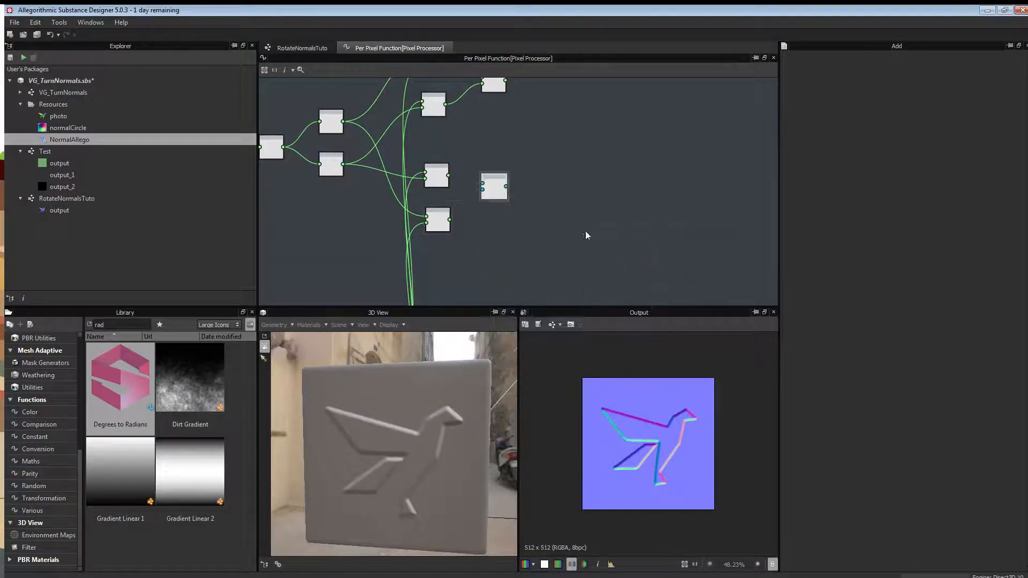
{"action": "left_click_drag", "start_coordinate": [470, 179], "coordinate": [481, 183]}
{"action": "left_click_drag", "start_coordinate": [449, 219], "coordinate": [499, 196]}
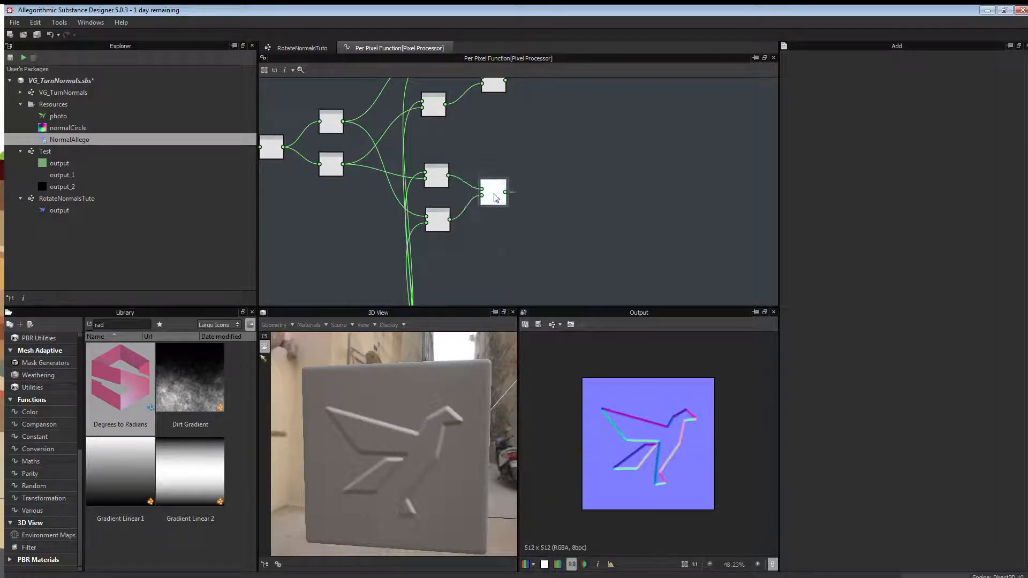
{"action": "scroll", "coordinate": [562, 211], "scroll_direction": "down", "scroll_amount": 2}
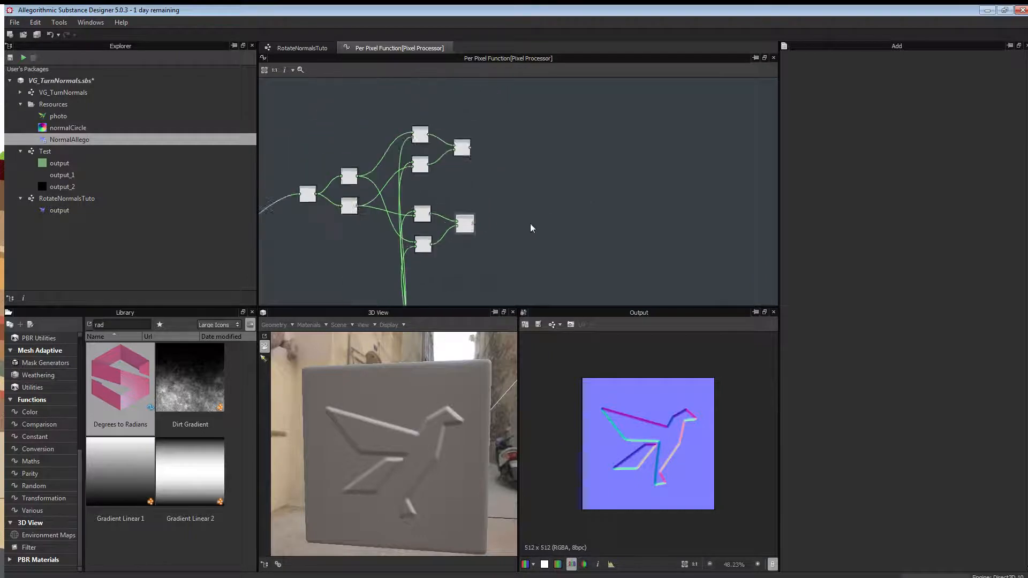
{"action": "left_click", "coordinate": [479, 161]}
{"action": "left_click_drag", "start_coordinate": [480, 159], "coordinate": [478, 159]}
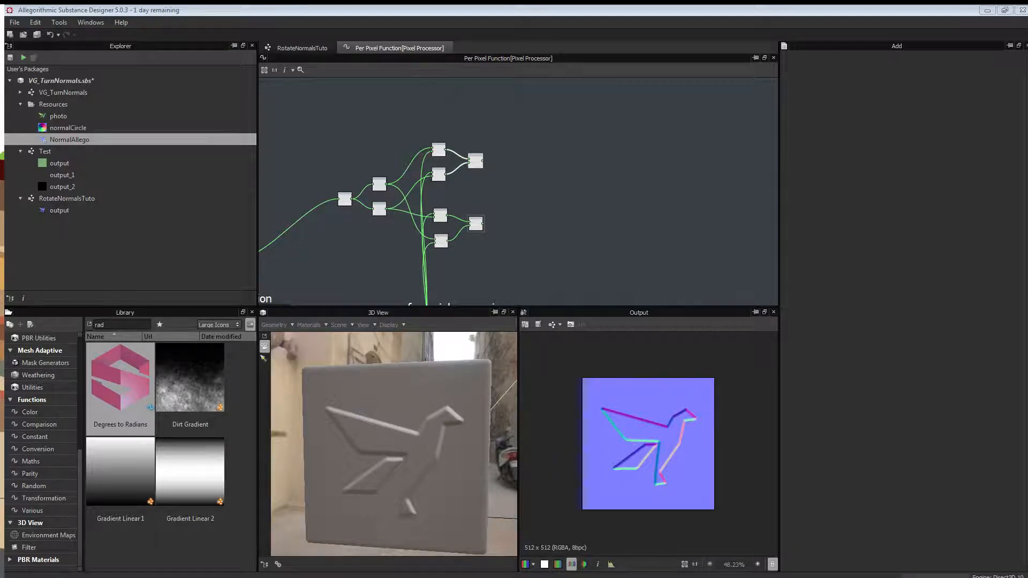
{"action": "middle_click_drag", "start_coordinate": [530, 195], "coordinate": [492, 199]}
{"action": "scroll", "coordinate": [493, 200], "scroll_direction": "up", "scroll_amount": 1}
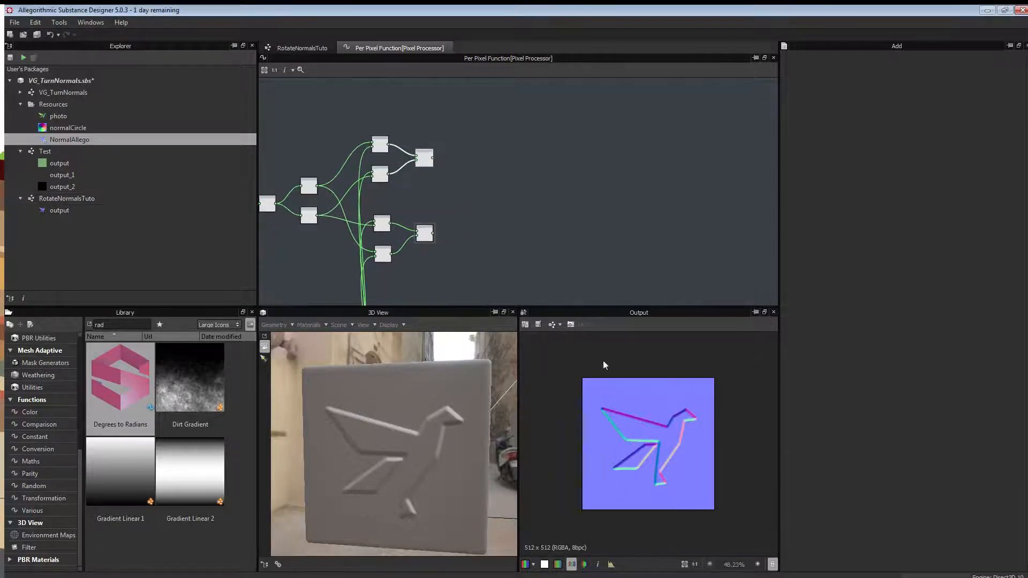
Add two [-1,1] to [0,1] nodes, feeding one from the Subtraction output and one from the Add output.
{"action": "scroll", "coordinate": [477, 205], "scroll_direction": "up", "scroll_amount": 2}
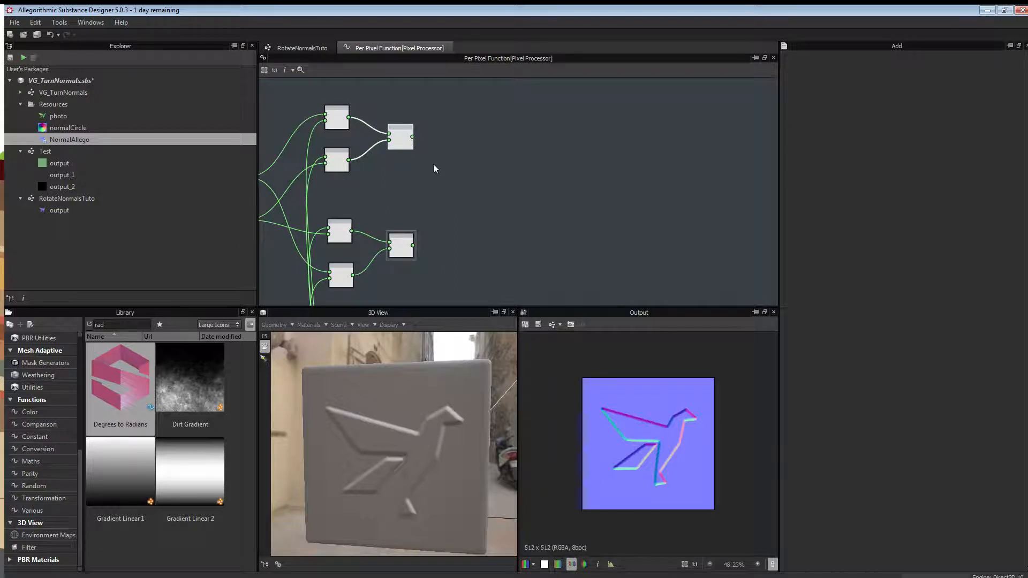
{"action": "middle_click_drag", "start_coordinate": [460, 162], "coordinate": [499, 187]}
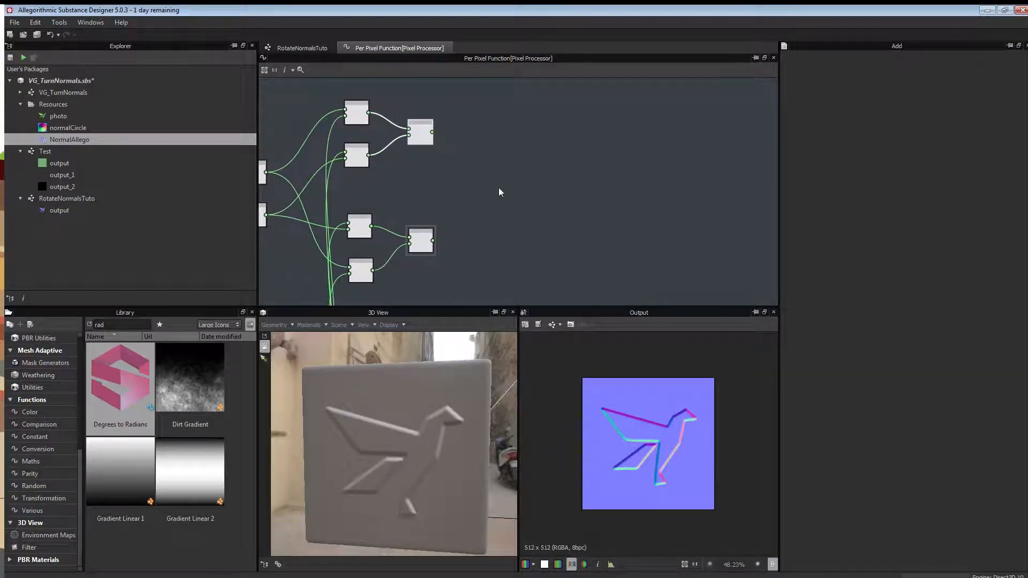
{"action": "double_click", "coordinate": [127, 325]}
{"action": "type", "text": "1"}
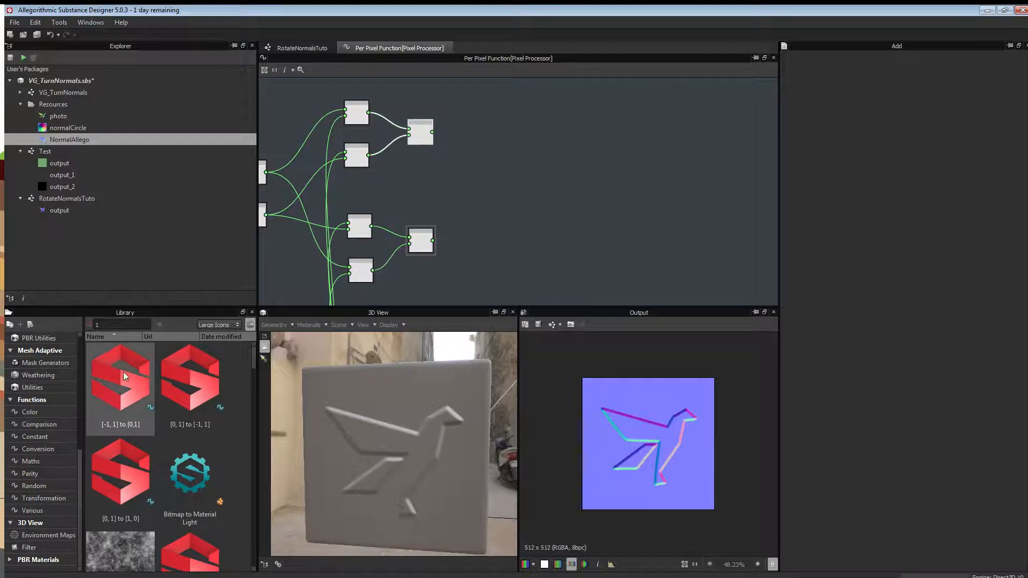
{"action": "left_click_drag", "start_coordinate": [124, 383], "coordinate": [547, 234]}
{"action": "key", "text": "ctrl+d"}
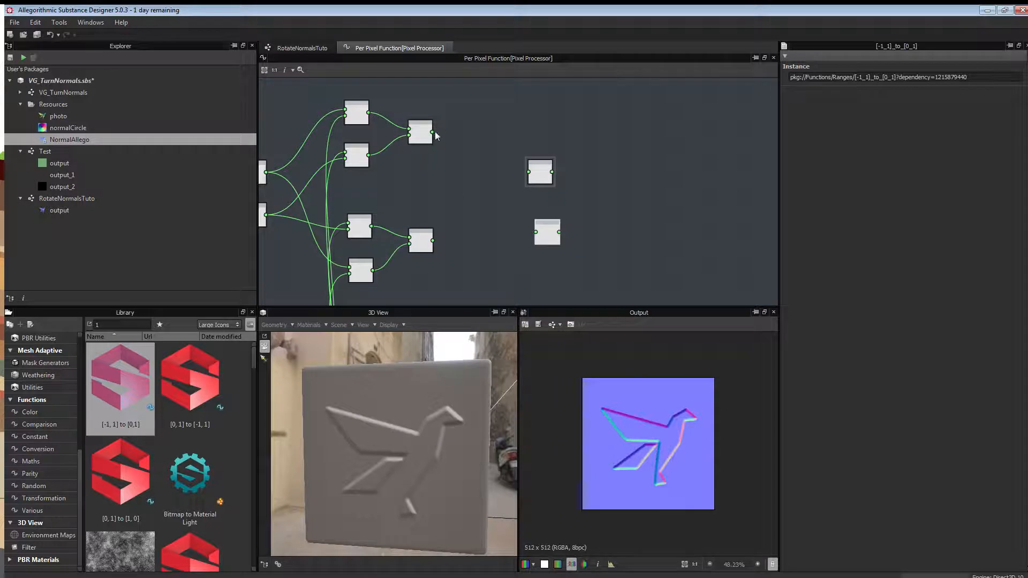
{"action": "left_click_drag", "start_coordinate": [432, 132], "coordinate": [529, 172]}
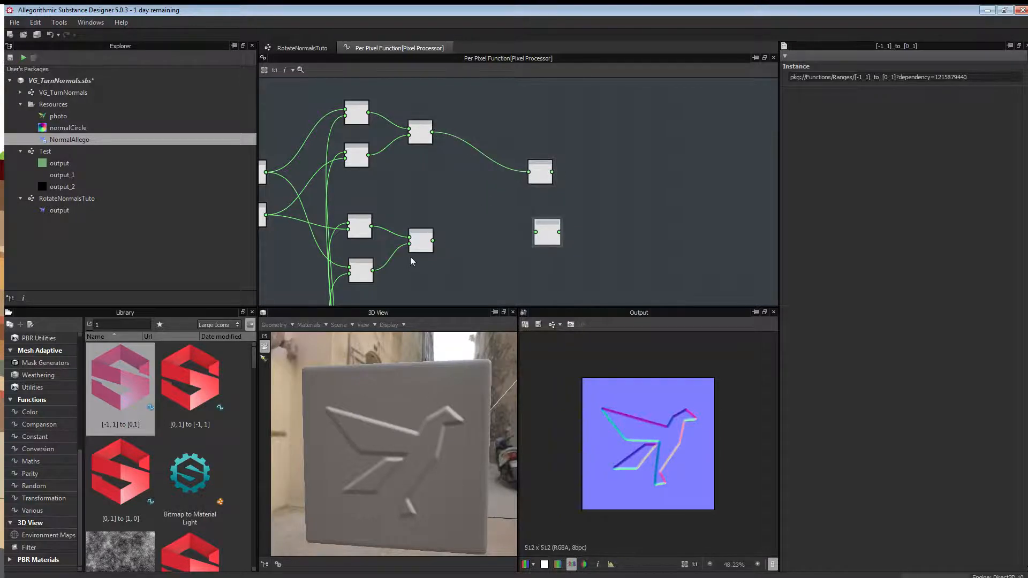
{"action": "left_click_drag", "start_coordinate": [433, 240], "coordinate": [527, 238]}
{"action": "left_click_drag", "start_coordinate": [542, 174], "coordinate": [538, 174]}
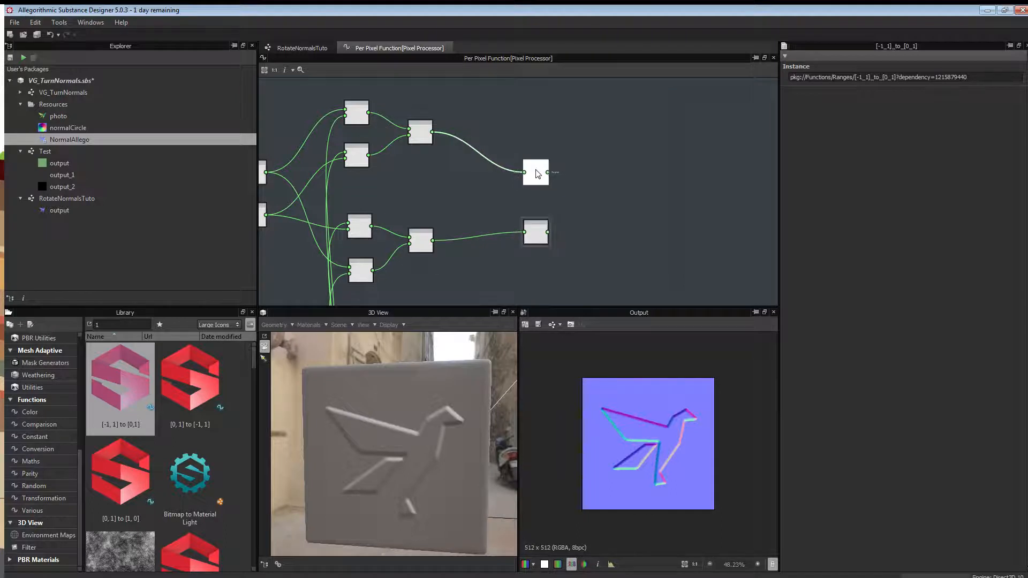
Add a Vector Float2 node fed by both [-1,1] to [0,1] range nodes.
{"action": "right_click", "coordinate": [581, 204]}
{"action": "mouse_move", "coordinate": [617, 236]}
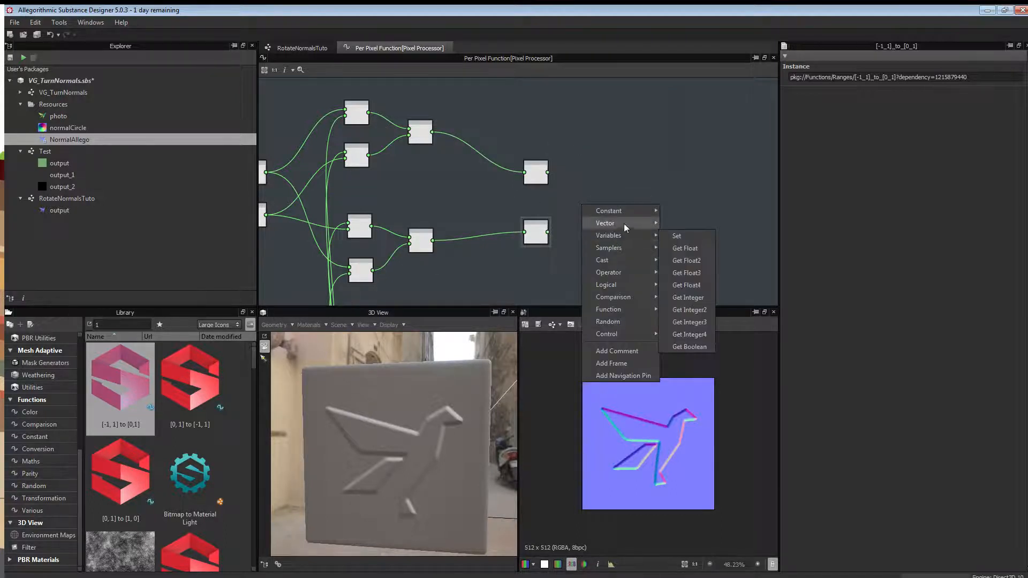
{"action": "left_click", "coordinate": [691, 225]}
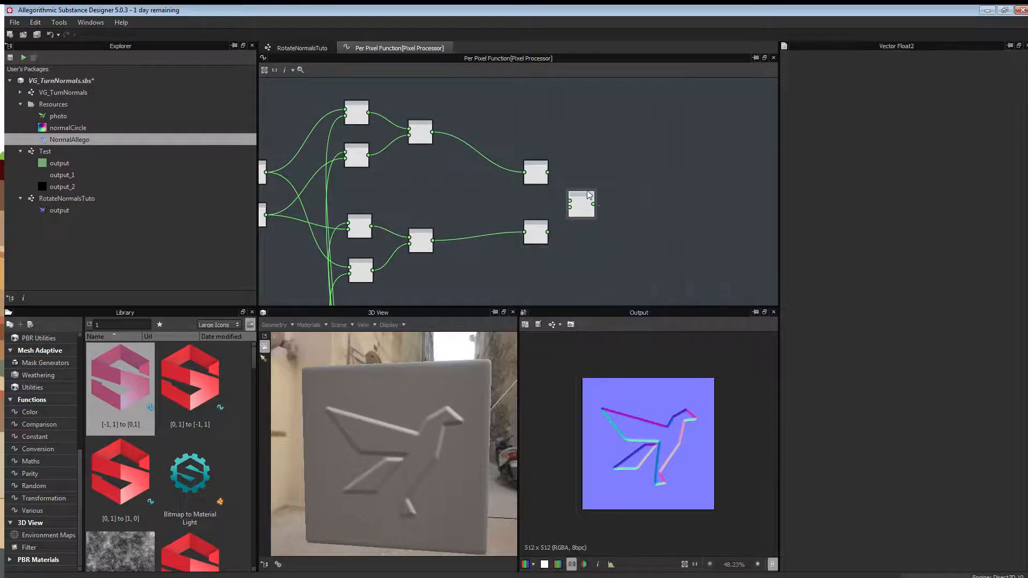
{"action": "left_click_drag", "start_coordinate": [547, 172], "coordinate": [576, 205]}
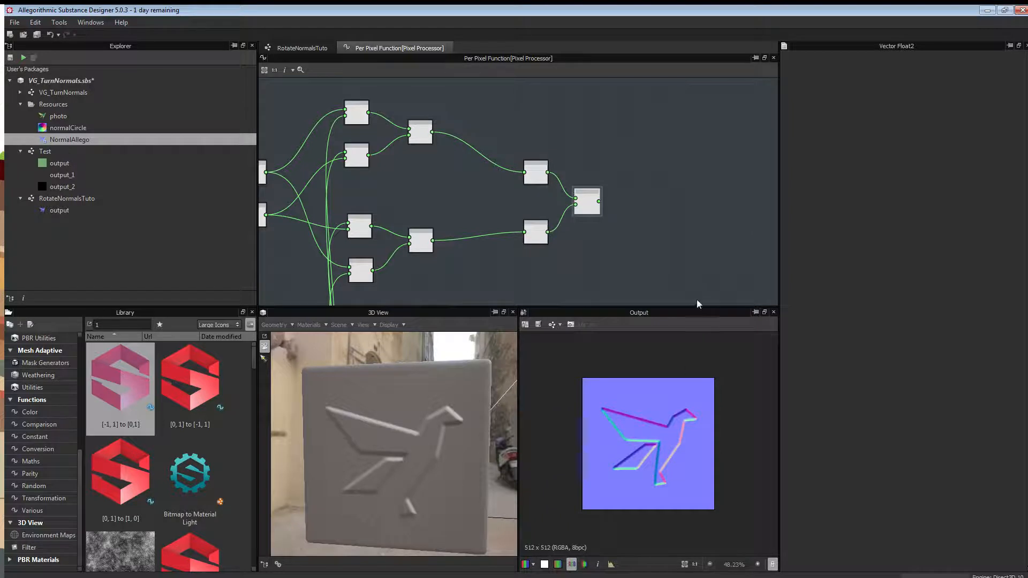
{"action": "middle_click_drag", "start_coordinate": [690, 256], "coordinate": [613, 202]}
Move the Swizzle Float2 node up beside the network.
{"action": "scroll", "coordinate": [613, 202], "scroll_direction": "down", "scroll_amount": 2}
{"action": "scroll", "coordinate": [605, 257], "scroll_direction": "down", "scroll_amount": 2}
{"action": "middle_click_drag", "start_coordinate": [605, 256], "coordinate": [549, 212]}
{"action": "scroll", "coordinate": [596, 247], "scroll_direction": "down", "scroll_amount": 3}
{"action": "left_click_drag", "start_coordinate": [438, 255], "coordinate": [511, 162]}
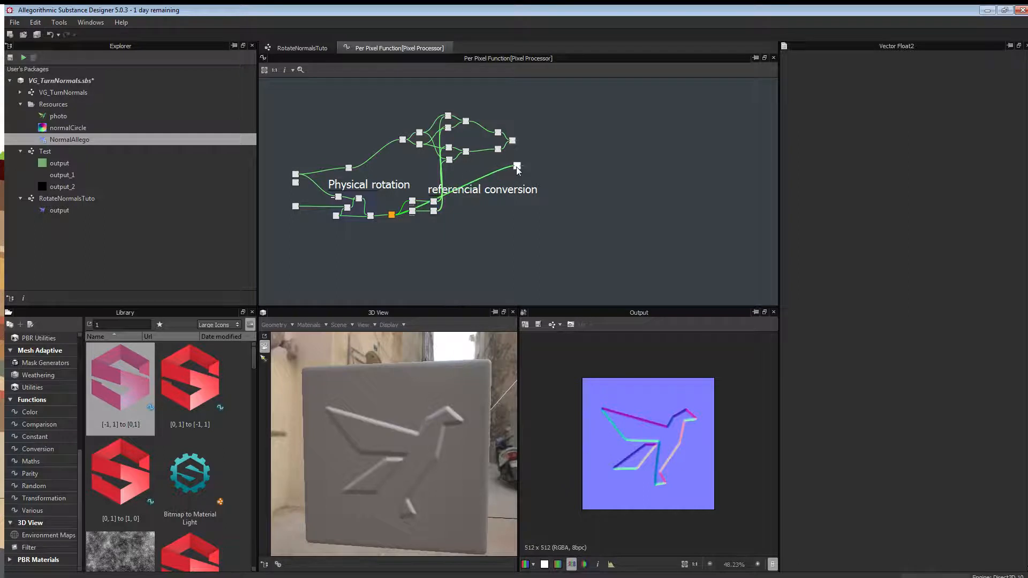
Add a Vector Float4 node next to the Vector Float2 and Swizzle Float2 nodes.
{"action": "scroll", "coordinate": [520, 157], "scroll_direction": "up", "scroll_amount": 5}
{"action": "middle_click_drag", "start_coordinate": [456, 145], "coordinate": [509, 224]}
{"action": "scroll", "coordinate": [562, 201], "scroll_direction": "up", "scroll_amount": 4}
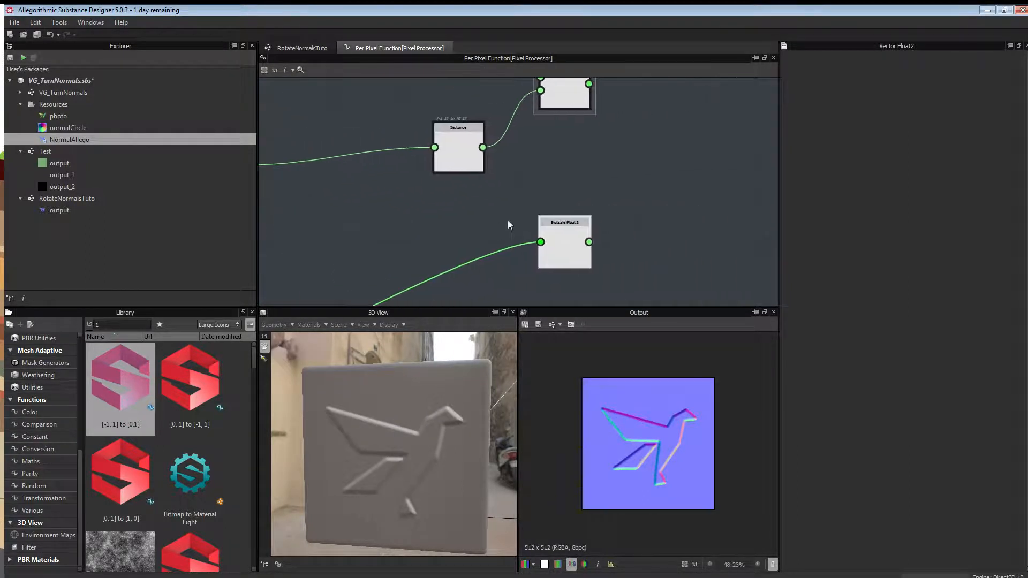
{"action": "scroll", "coordinate": [610, 213], "scroll_direction": "down", "scroll_amount": 4}
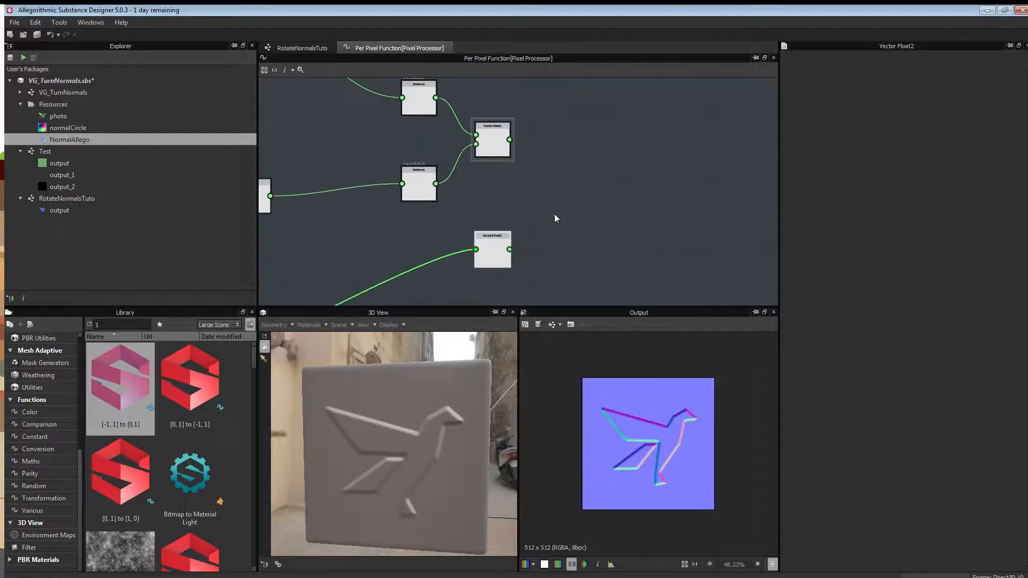
{"action": "scroll", "coordinate": [560, 182], "scroll_direction": "up", "scroll_amount": 1}
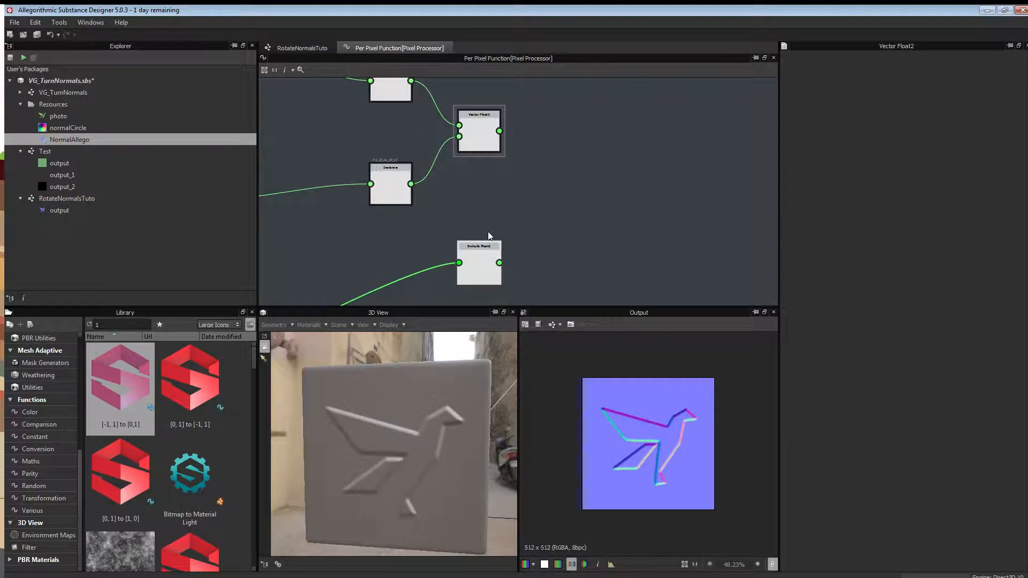
{"action": "right_click", "coordinate": [572, 185]}
{"action": "mouse_move", "coordinate": [585, 194]}
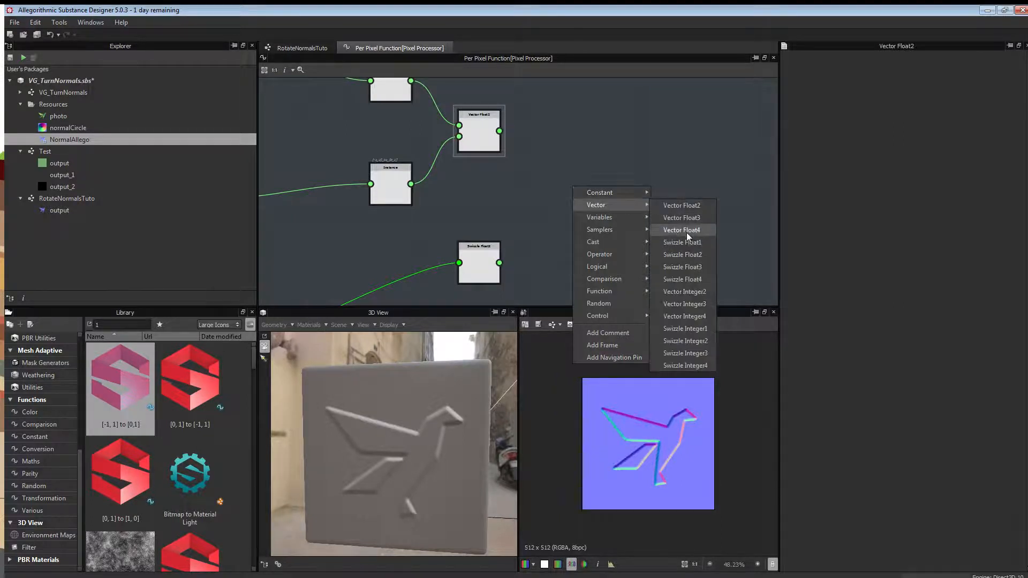
{"action": "left_click", "coordinate": [685, 231]}
Wire the Vector Float2 and Swizzle Float2 into the Vector Float4 and make it the output node.
{"action": "left_click_drag", "start_coordinate": [498, 131], "coordinate": [552, 180]}
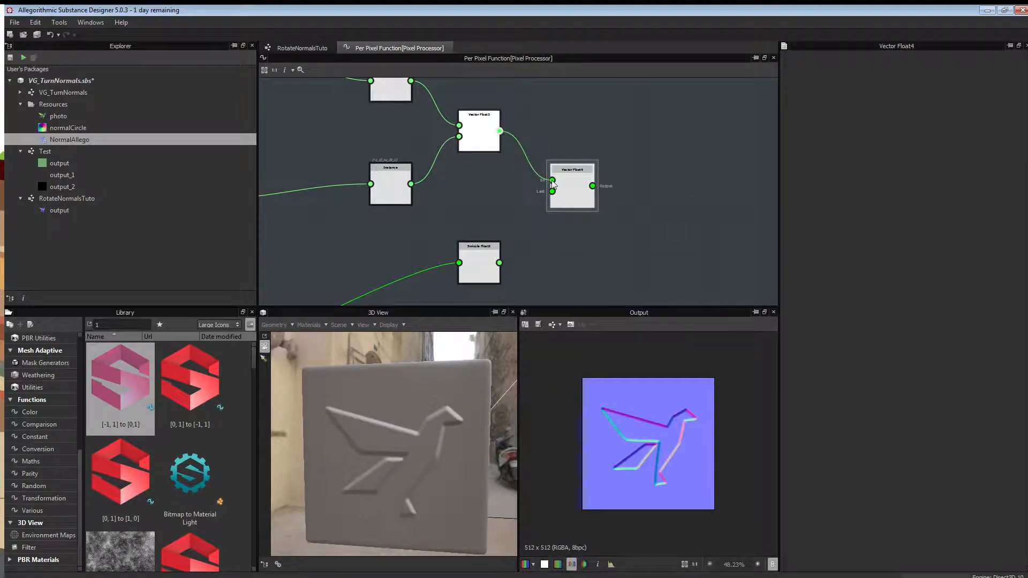
{"action": "left_click_drag", "start_coordinate": [499, 262], "coordinate": [552, 191]}
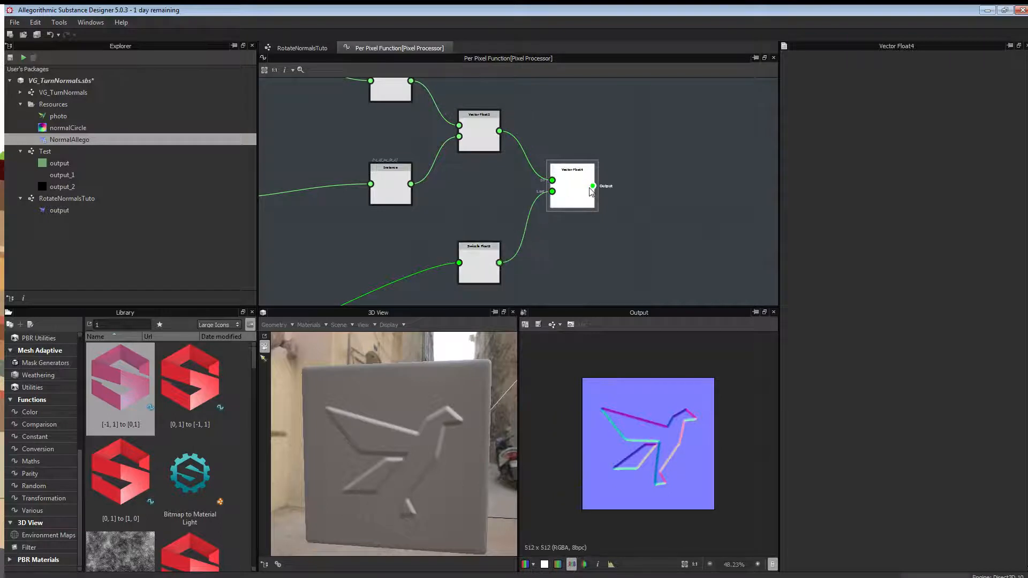
{"action": "right_click", "coordinate": [574, 190]}
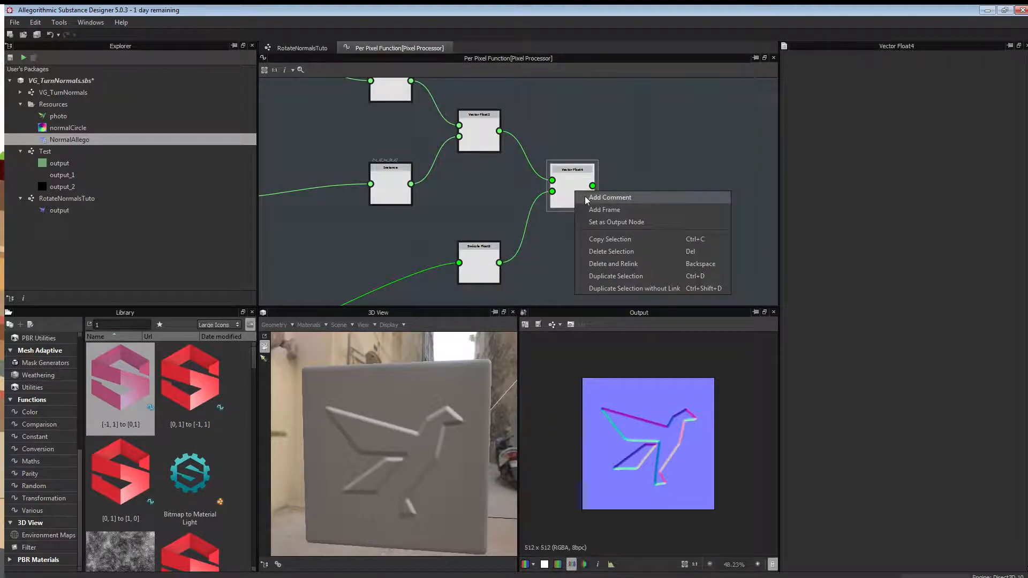
{"action": "left_click", "coordinate": [614, 222]}
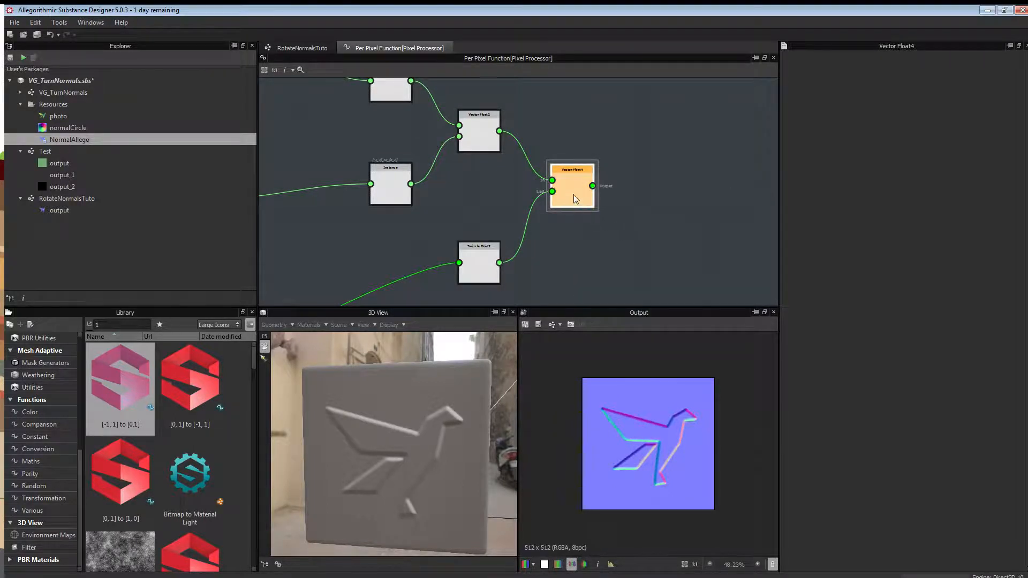
{"action": "scroll", "coordinate": [578, 249], "scroll_direction": "down", "scroll_amount": 2}
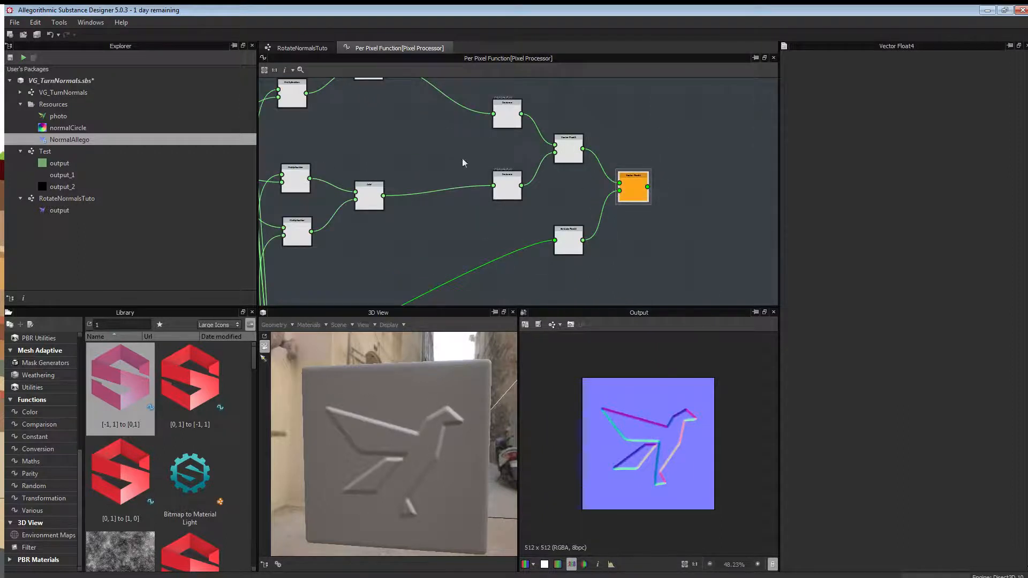
{"action": "middle_click_drag", "start_coordinate": [434, 134], "coordinate": [583, 191]}
{"action": "middle_click_drag", "start_coordinate": [438, 160], "coordinate": [674, 178]}
{"action": "scroll", "coordinate": [385, 190], "scroll_direction": "down", "scroll_amount": 3}
{"action": "middle_click_drag", "start_coordinate": [386, 189], "coordinate": [613, 156]}
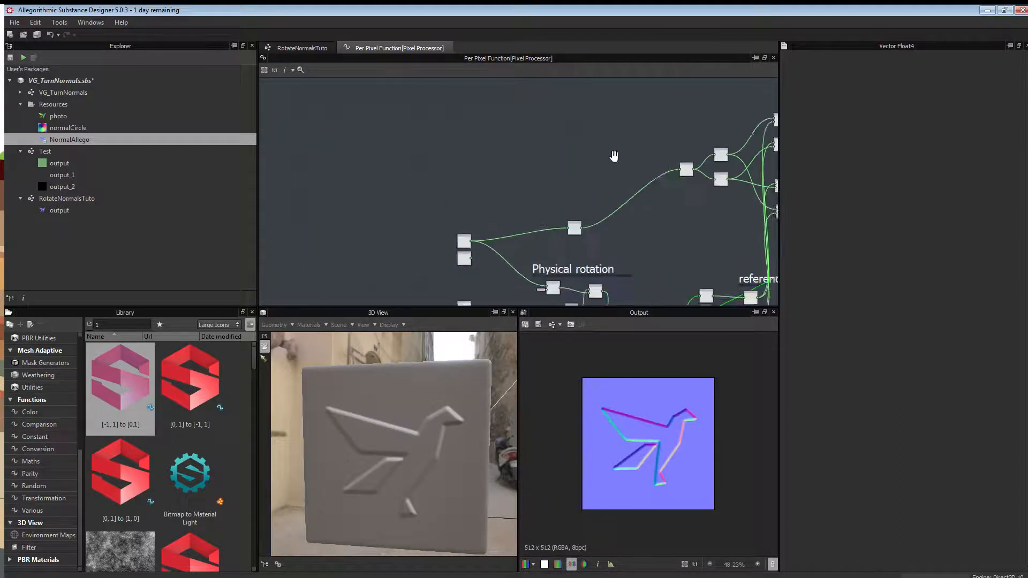
Vary the rotation Float constant, ending at 0.05, while watching the bird normal map rotate.
{"action": "left_click", "coordinate": [480, 203]}
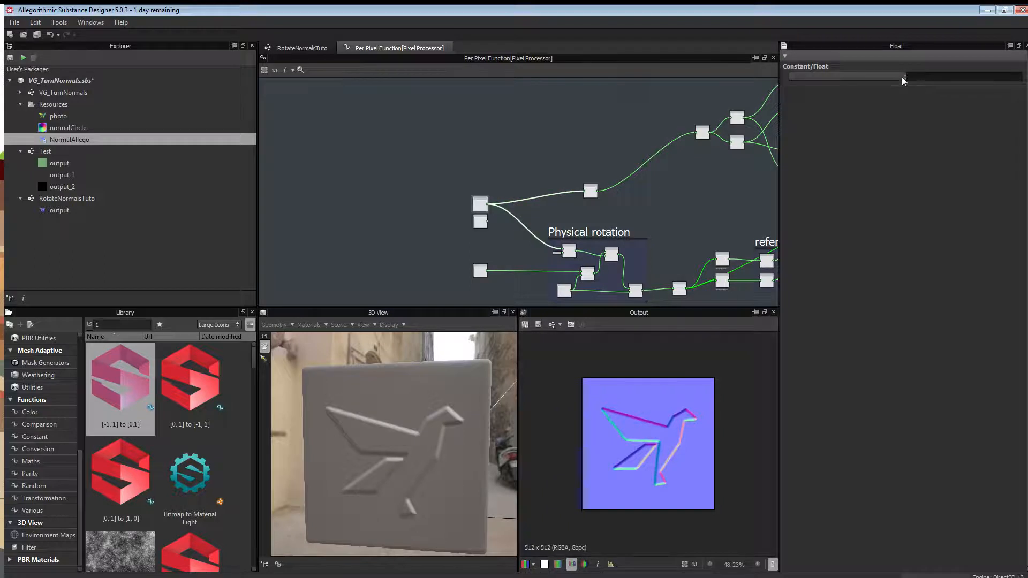
{"action": "left_click_drag", "start_coordinate": [901, 76], "coordinate": [876, 85]}
{"action": "scroll", "coordinate": [628, 432], "scroll_direction": "up", "scroll_amount": 3}
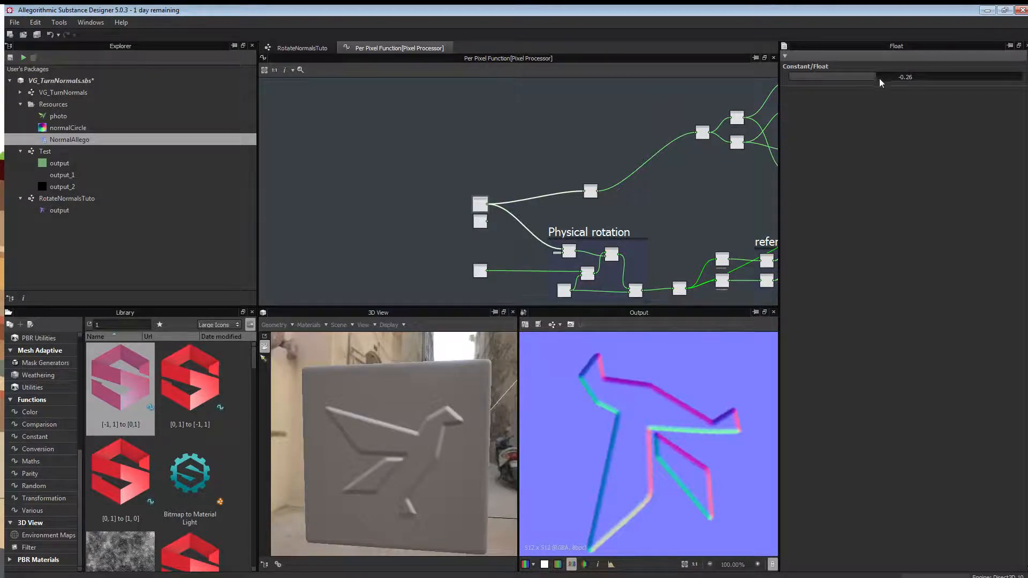
{"action": "left_click_drag", "start_coordinate": [877, 78], "coordinate": [899, 77]}
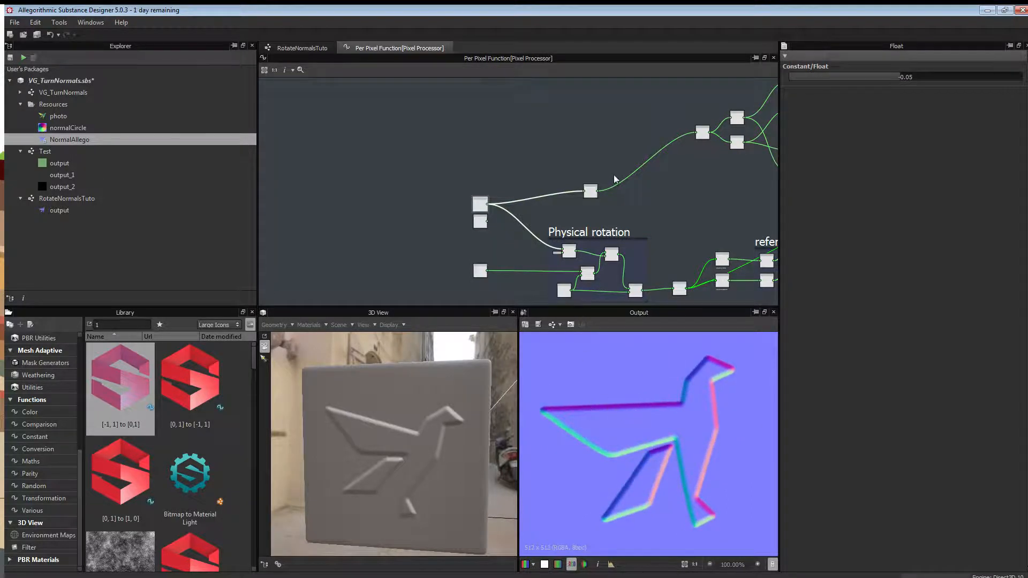
{"action": "scroll", "coordinate": [531, 144], "scroll_direction": "down", "scroll_amount": 2}
{"action": "middle_click_drag", "start_coordinate": [571, 139], "coordinate": [474, 175]}
{"action": "scroll", "coordinate": [474, 175], "scroll_direction": "down", "scroll_amount": 2}
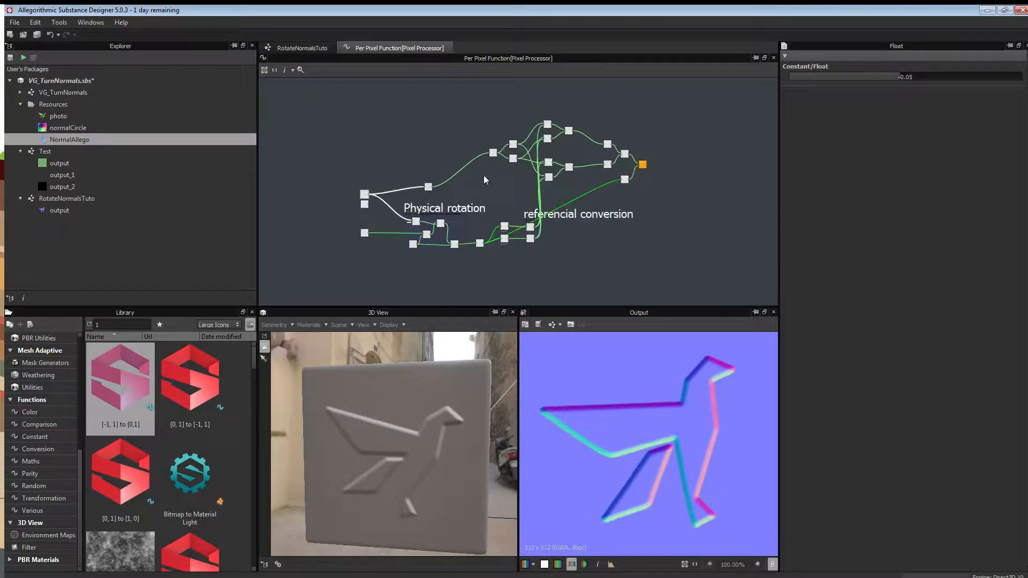
{"action": "scroll", "coordinate": [344, 219], "scroll_direction": "up", "scroll_amount": 3}
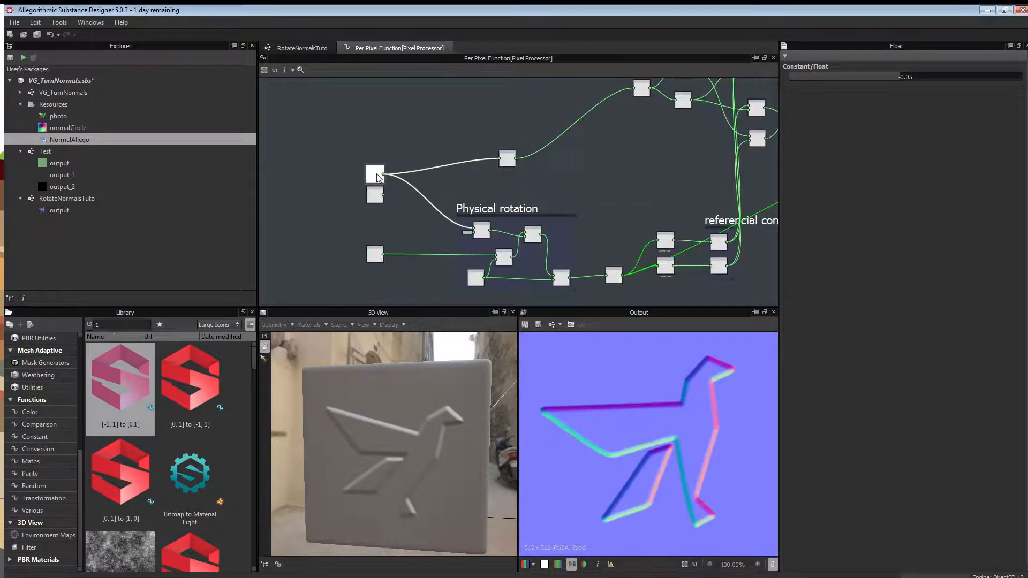
{"action": "scroll", "coordinate": [384, 190], "scroll_direction": "up", "scroll_amount": 4}
{"action": "middle_click_drag", "start_coordinate": [347, 181], "coordinate": [400, 169]}
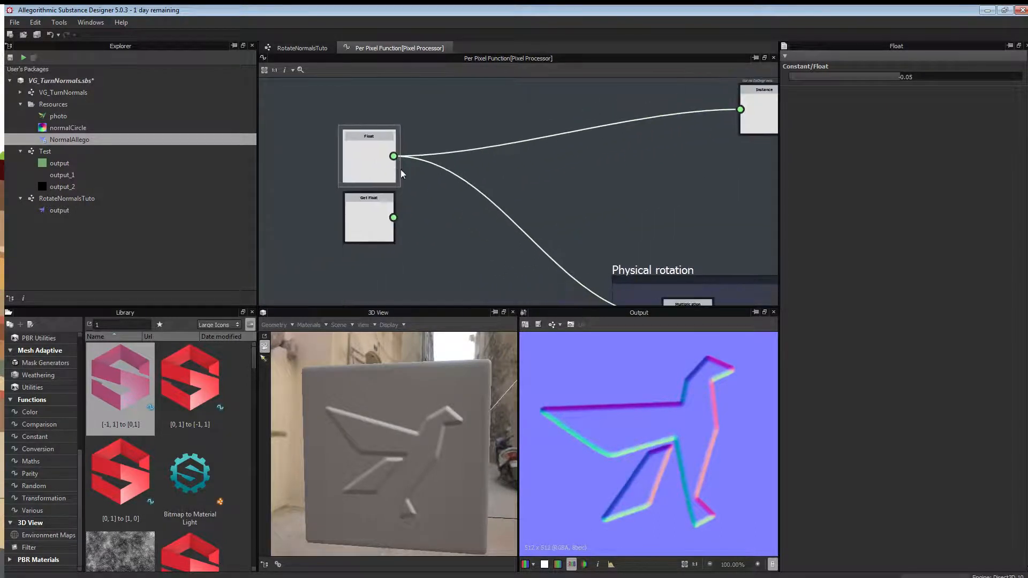
Reconnect both links from the Float constant to Get Float and delete the Float node.
{"action": "left_click_drag", "start_coordinate": [393, 157], "coordinate": [396, 218], "text": "shift"}
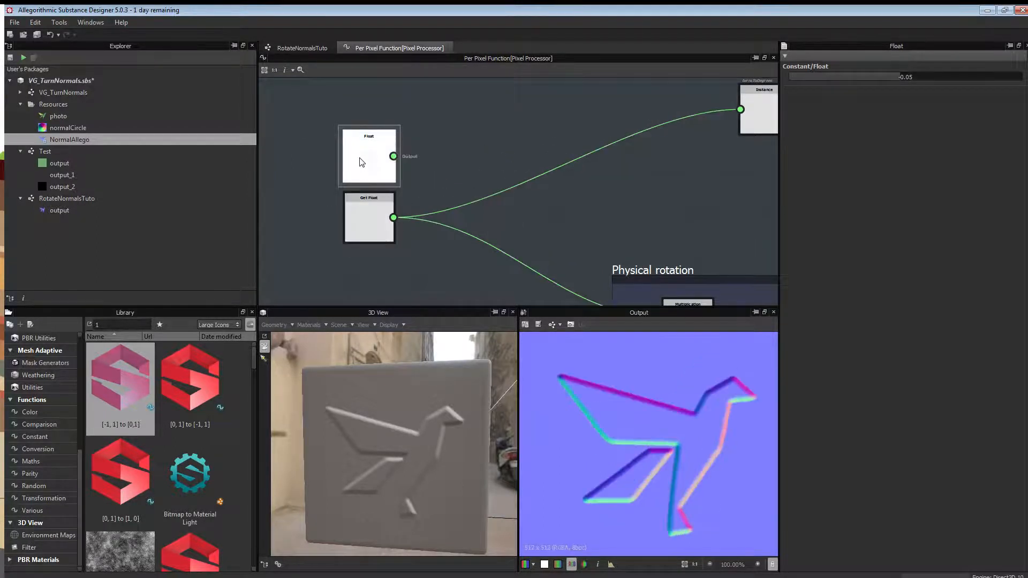
{"action": "key", "text": "Delete"}
{"action": "scroll", "coordinate": [536, 162], "scroll_direction": "down", "scroll_amount": 5}
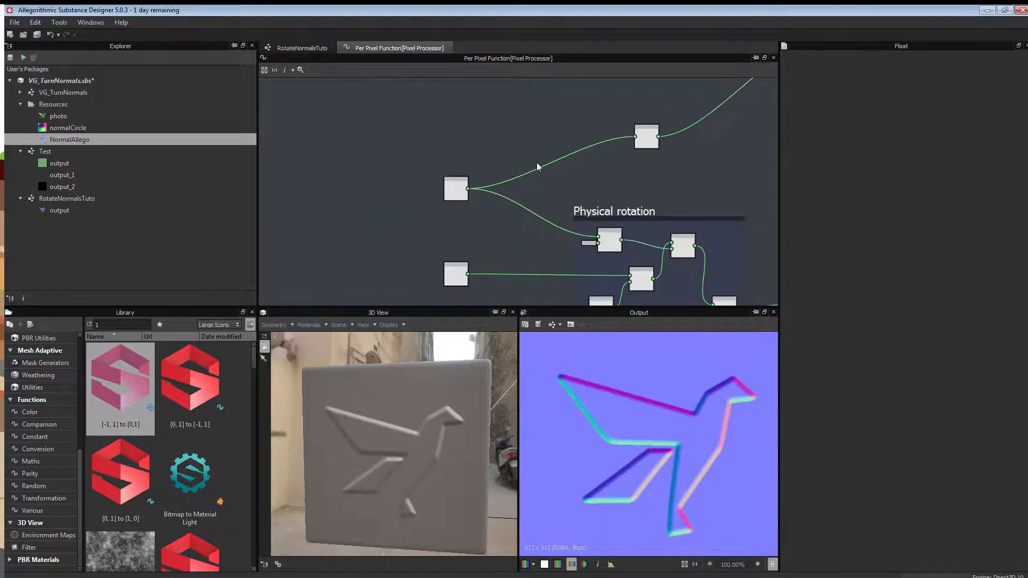
{"action": "middle_click_drag", "start_coordinate": [647, 149], "coordinate": [543, 188]}
Place the two conversion nodes side by side.
{"action": "scroll", "coordinate": [436, 182], "scroll_direction": "down", "scroll_amount": 1}
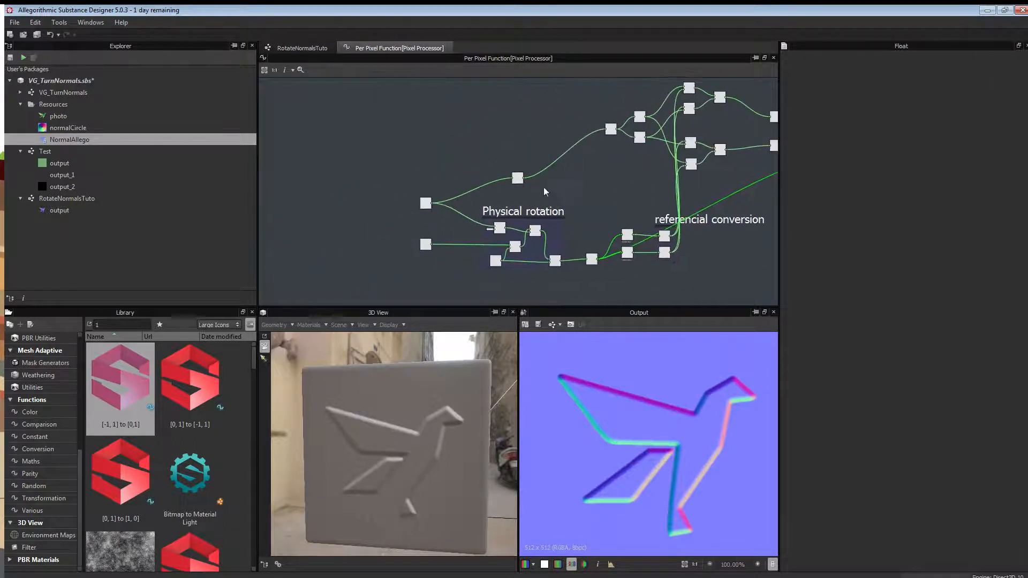
{"action": "scroll", "coordinate": [537, 181], "scroll_direction": "up", "scroll_amount": 6}
{"action": "scroll", "coordinate": [481, 178], "scroll_direction": "up", "scroll_amount": 2}
{"action": "middle_click_drag", "start_coordinate": [627, 122], "coordinate": [527, 227]}
{"action": "scroll", "coordinate": [525, 190], "scroll_direction": "down", "scroll_amount": 4}
{"action": "left_click_drag", "start_coordinate": [404, 246], "coordinate": [448, 158]}
{"action": "left_click_drag", "start_coordinate": [565, 160], "coordinate": [501, 179]}
{"action": "left_click", "coordinate": [445, 134]}
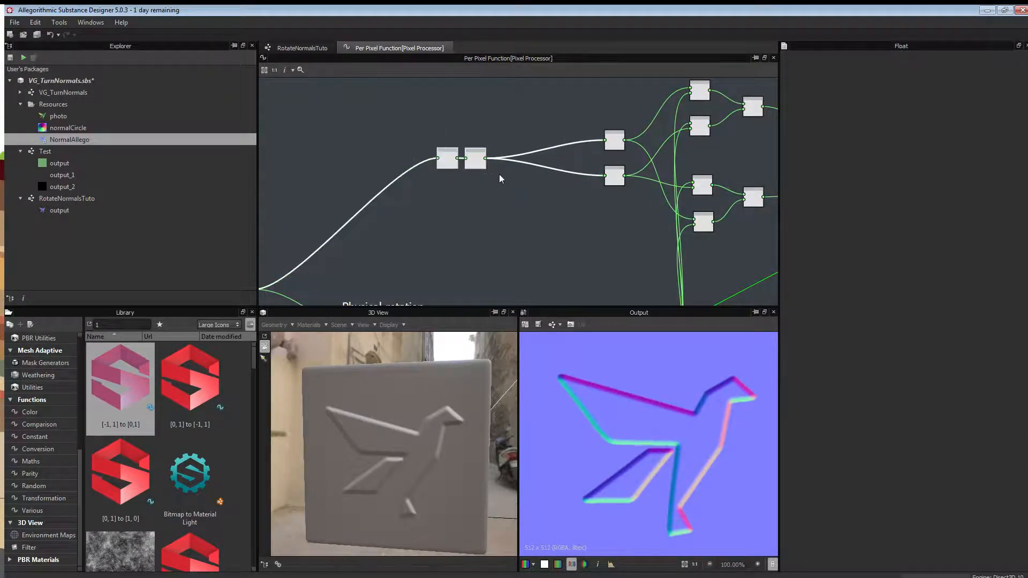
Frame the two conversion nodes and title the frame 'Radian conversion'.
{"action": "right_click", "coordinate": [498, 175]}
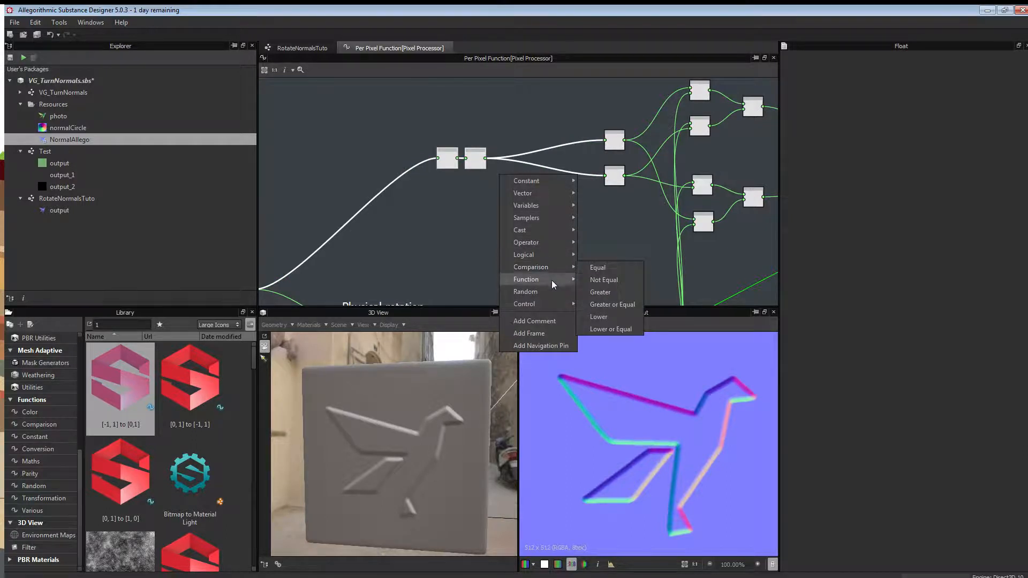
{"action": "left_click", "coordinate": [547, 334]}
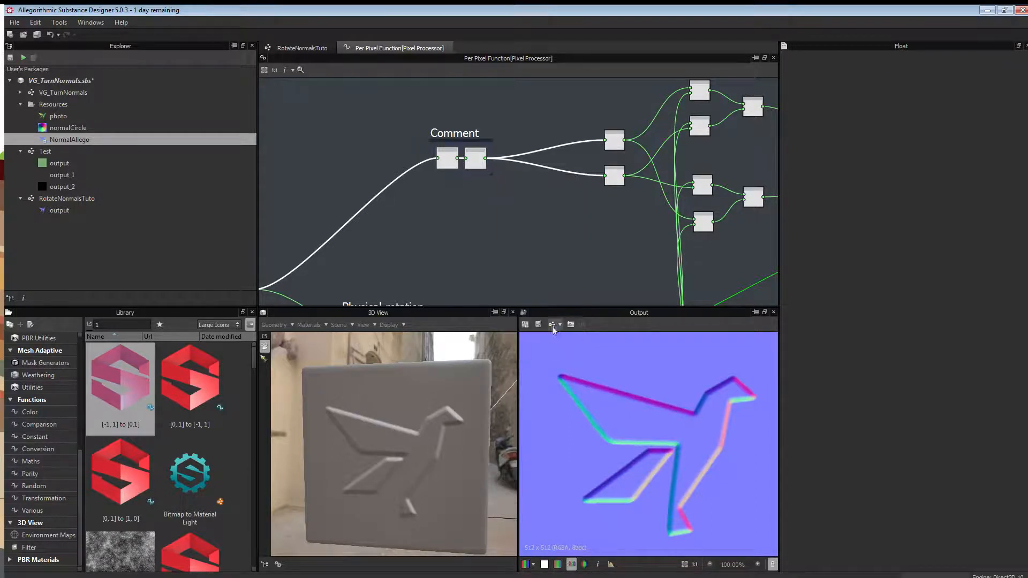
{"action": "left_click", "coordinate": [464, 134]}
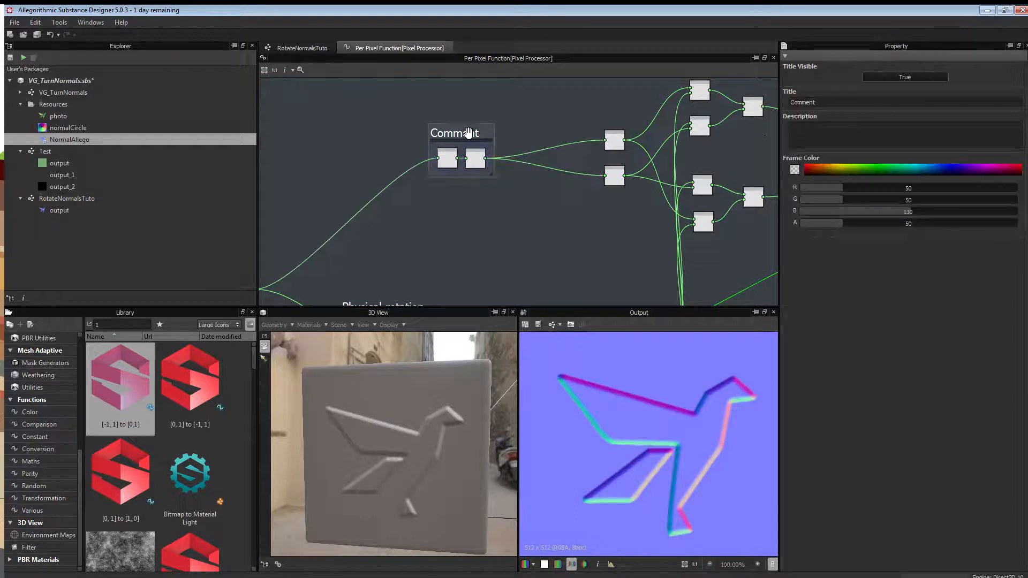
{"action": "double_click", "coordinate": [826, 102]}
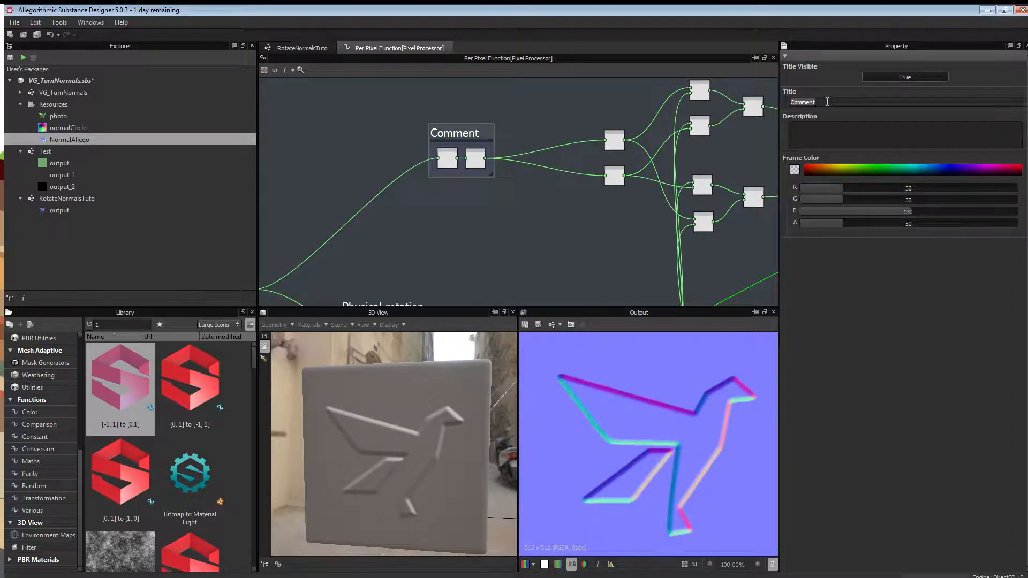
{"action": "type", "text": "Radian conversion"}
{"action": "key", "text": "Return"}
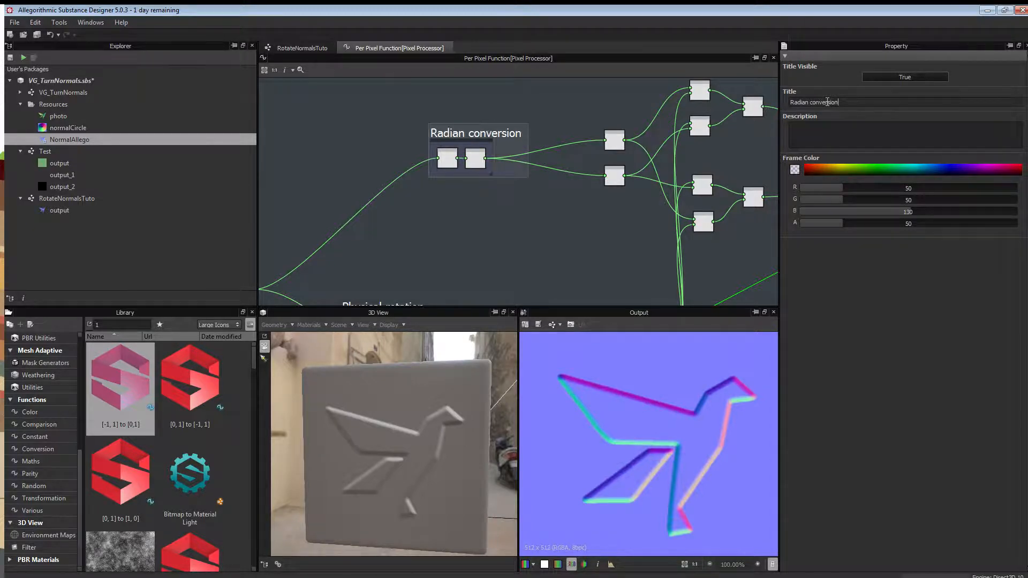
Frame the Cosine and Sine nodes with the title 'Sin and cos'.
{"action": "scroll", "coordinate": [526, 162], "scroll_direction": "up", "scroll_amount": 5}
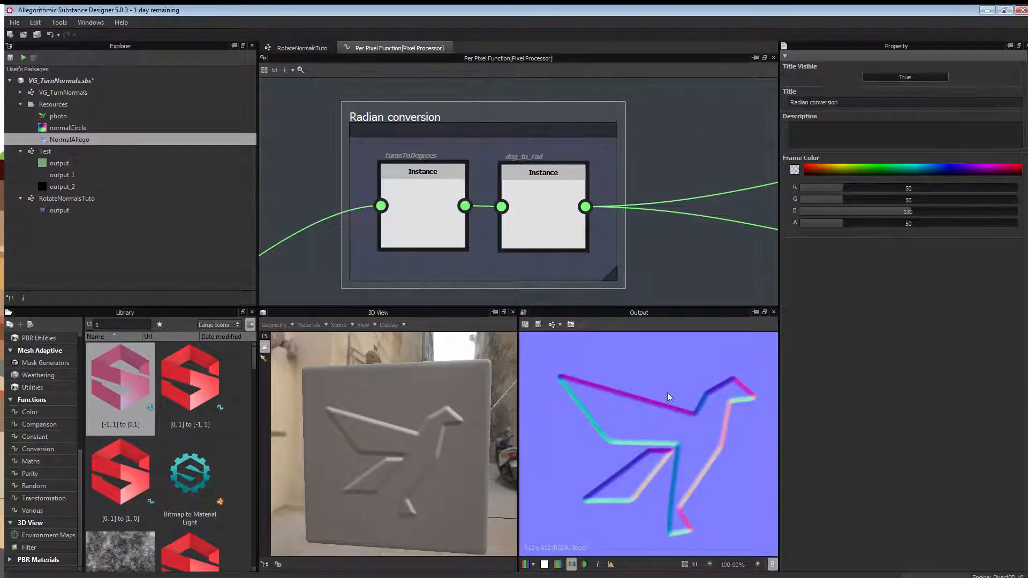
{"action": "scroll", "coordinate": [691, 163], "scroll_direction": "down", "scroll_amount": 5}
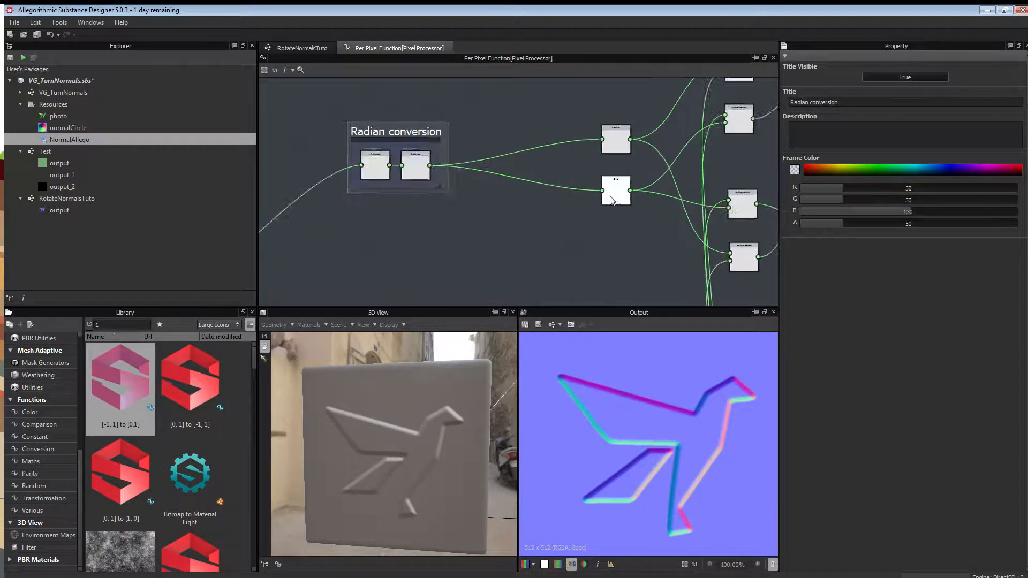
{"action": "scroll", "coordinate": [610, 196], "scroll_direction": "up", "scroll_amount": 2}
{"action": "middle_click_drag", "start_coordinate": [538, 213], "coordinate": [401, 234]}
{"action": "scroll", "coordinate": [402, 234], "scroll_direction": "down", "scroll_amount": 3}
{"action": "middle_click_drag", "start_coordinate": [701, 140], "coordinate": [655, 192]}
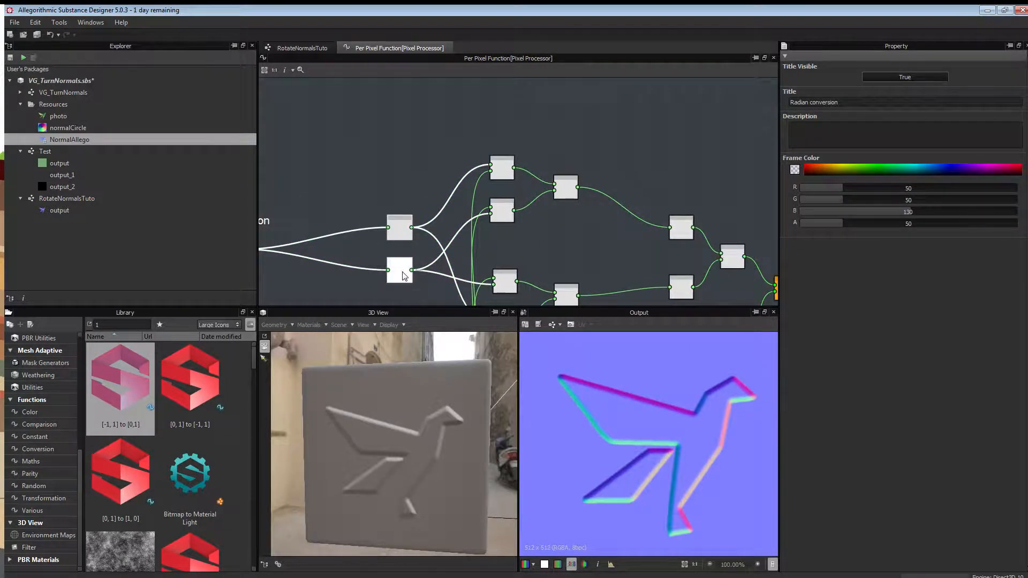
{"action": "right_click", "coordinate": [330, 184]}
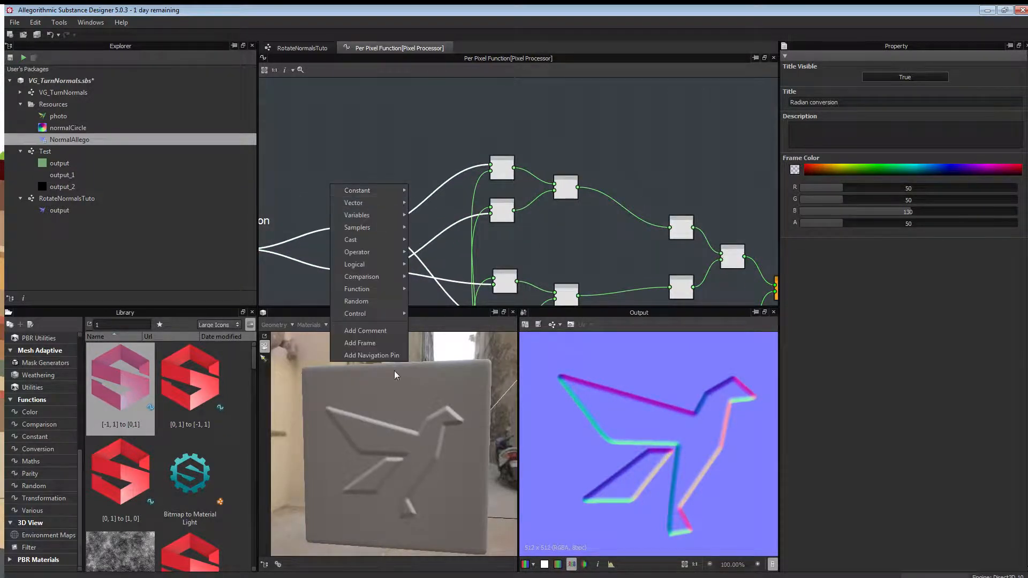
{"action": "left_click", "coordinate": [379, 341]}
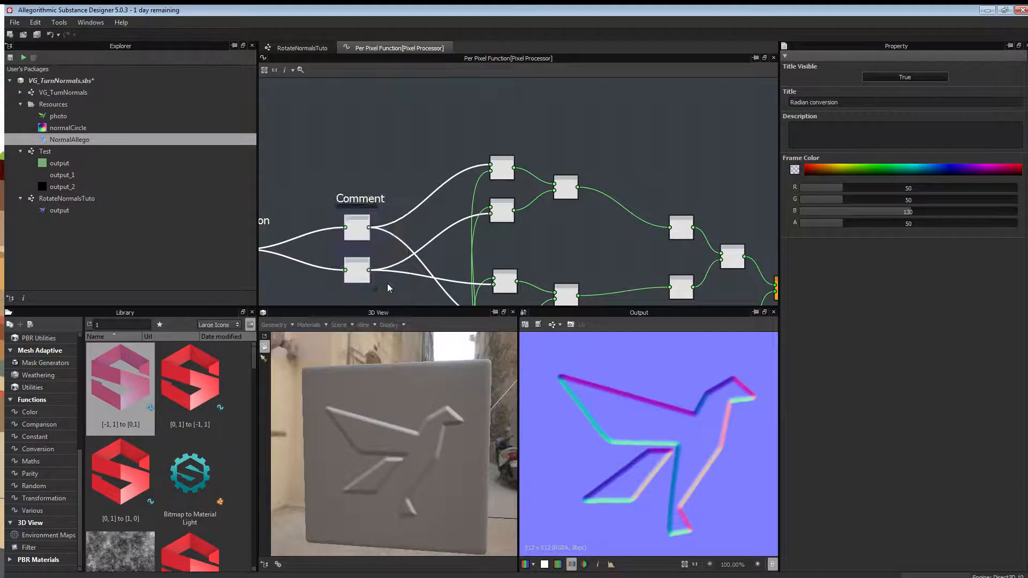
{"action": "left_click", "coordinate": [362, 194]}
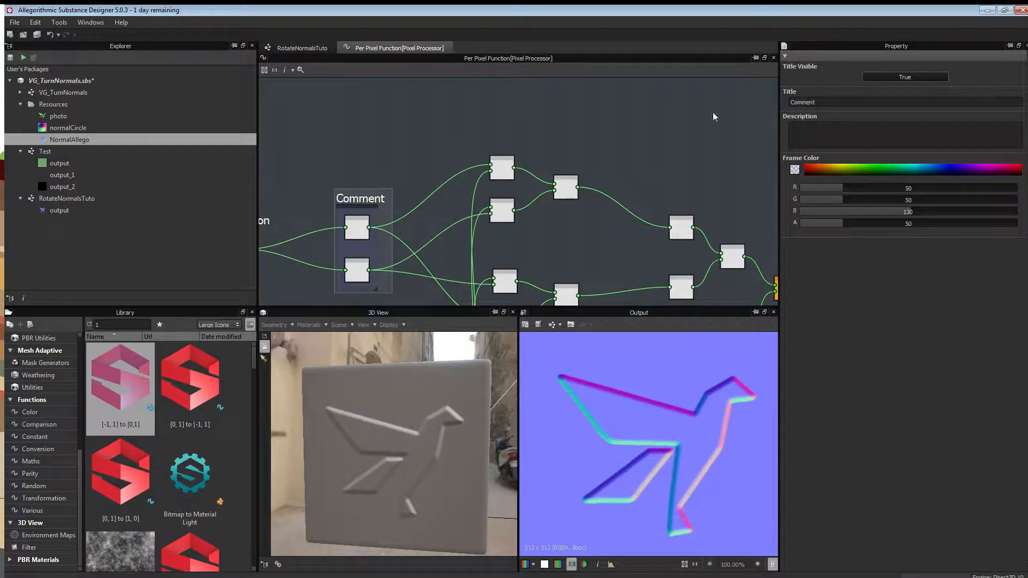
{"action": "double_click", "coordinate": [816, 103]}
{"action": "type", "text": "Sin and cos"}
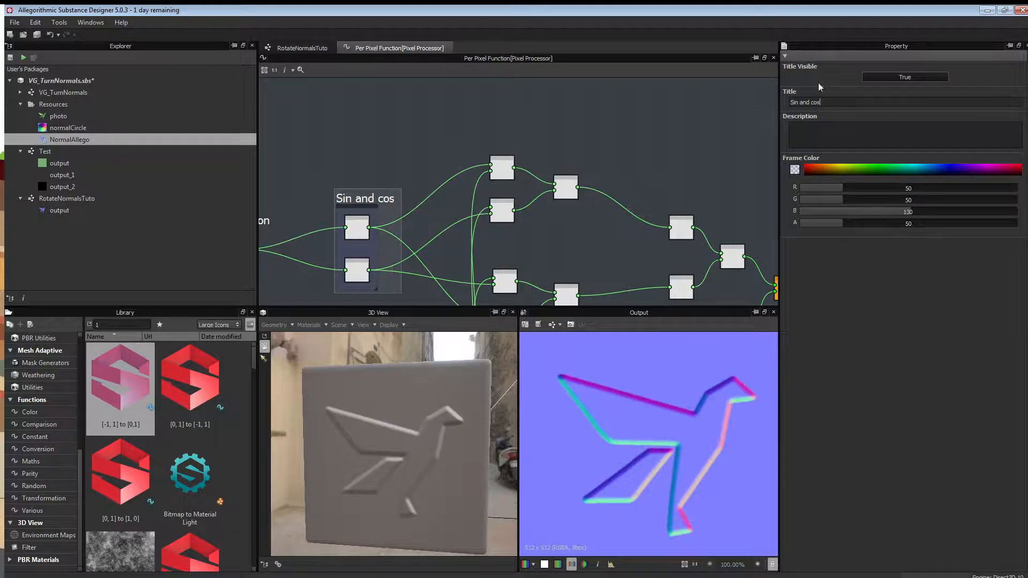
{"action": "middle_click_drag", "start_coordinate": [555, 229], "coordinate": [508, 203]}
{"action": "left_click_drag", "start_coordinate": [402, 102], "coordinate": [532, 223]}
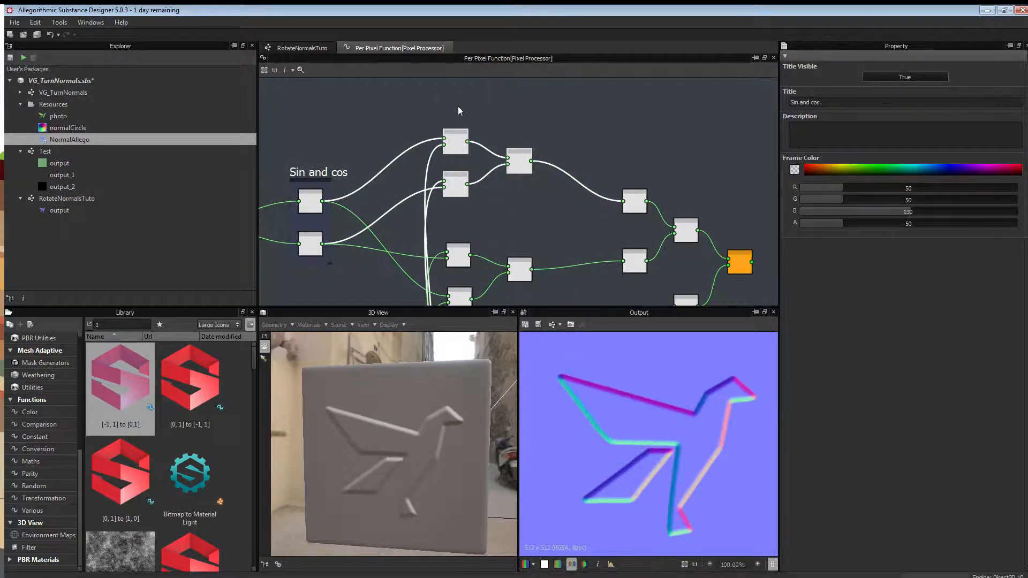
Frame the three upper nodes and title the frame 'new x vector'.
{"action": "right_click", "coordinate": [483, 104]}
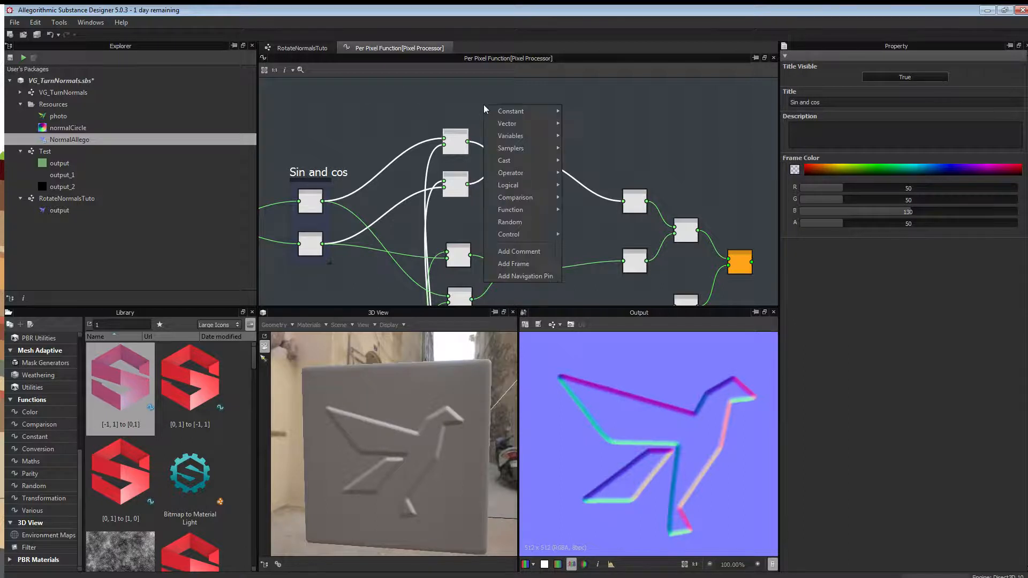
{"action": "left_click", "coordinate": [512, 263]}
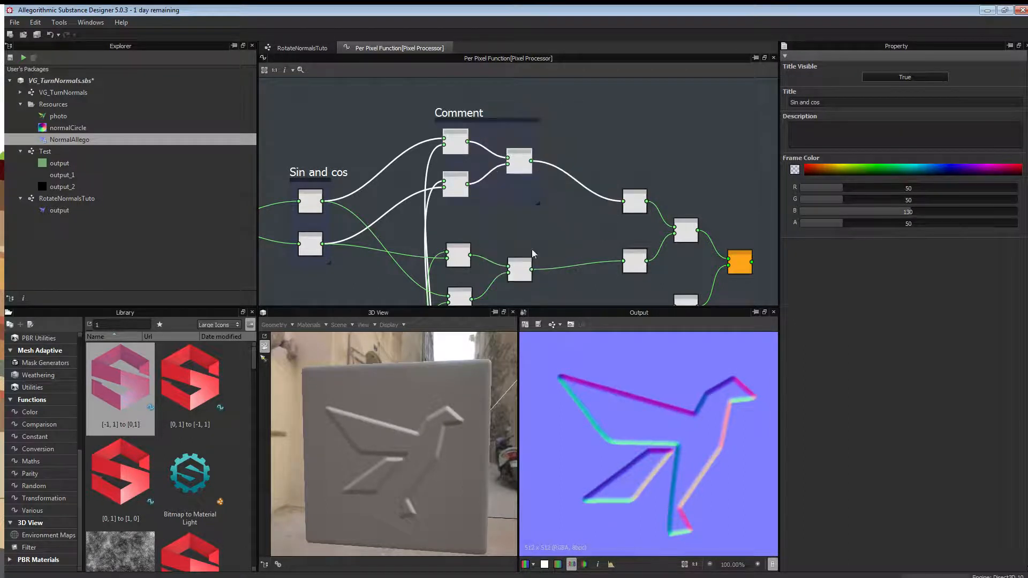
{"action": "left_click", "coordinate": [836, 102]}
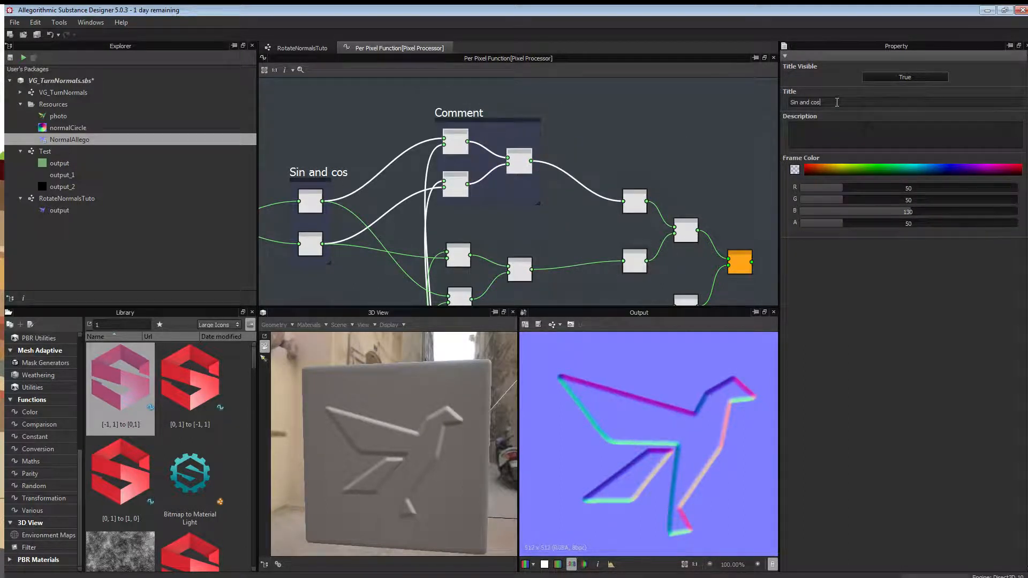
{"action": "left_click", "coordinate": [461, 109]}
{"action": "left_click_drag", "start_coordinate": [837, 100], "coordinate": [723, 100]}
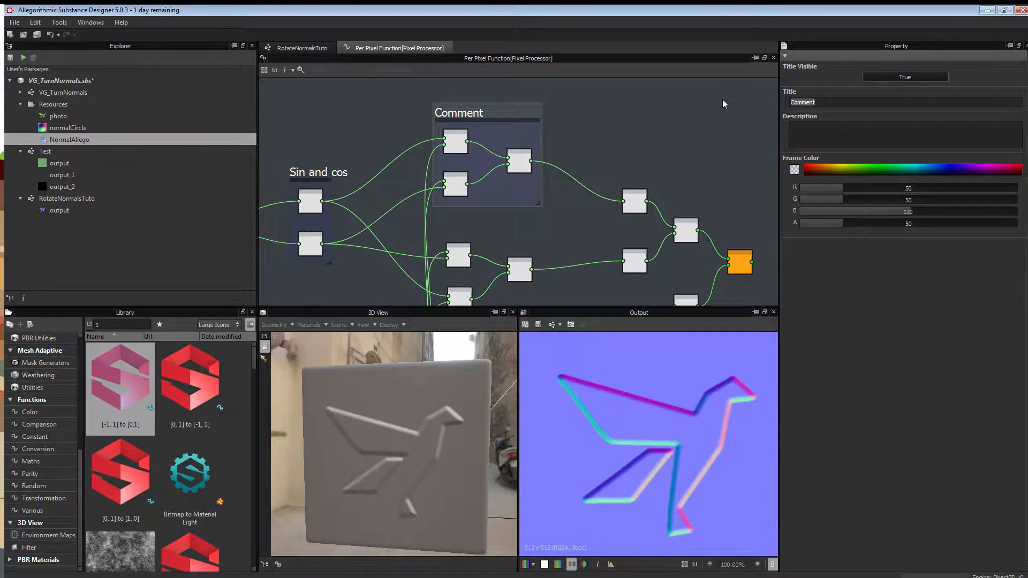
{"action": "type", "text": "new x vector"}
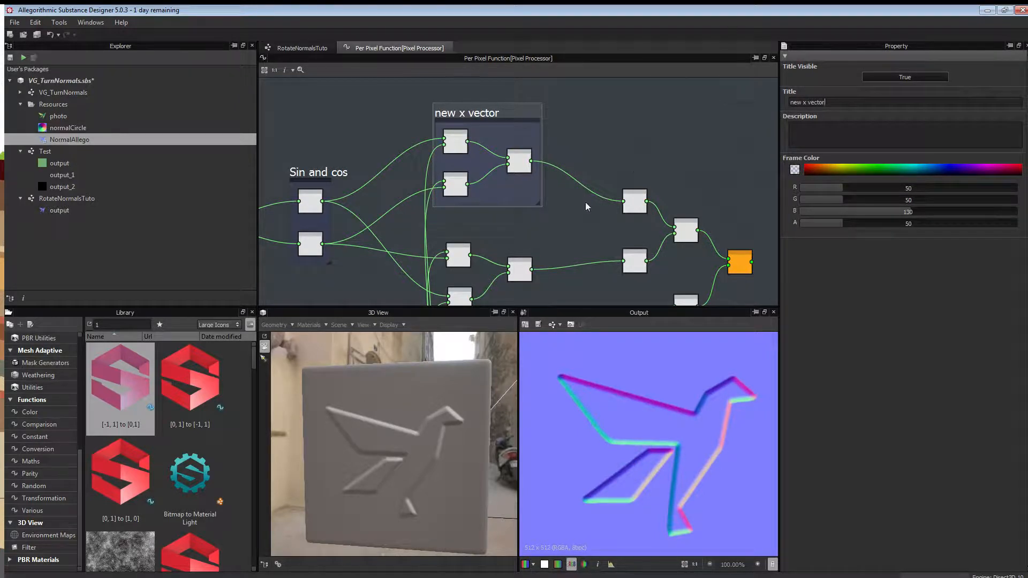
Frame both Multiplication nodes and the Add node, titled 'new Y vector'.
{"action": "middle_click_drag", "start_coordinate": [422, 276], "coordinate": [437, 189]}
{"action": "scroll", "coordinate": [443, 180], "scroll_direction": "up", "scroll_amount": 4}
{"action": "scroll", "coordinate": [446, 180], "scroll_direction": "down", "scroll_amount": 1}
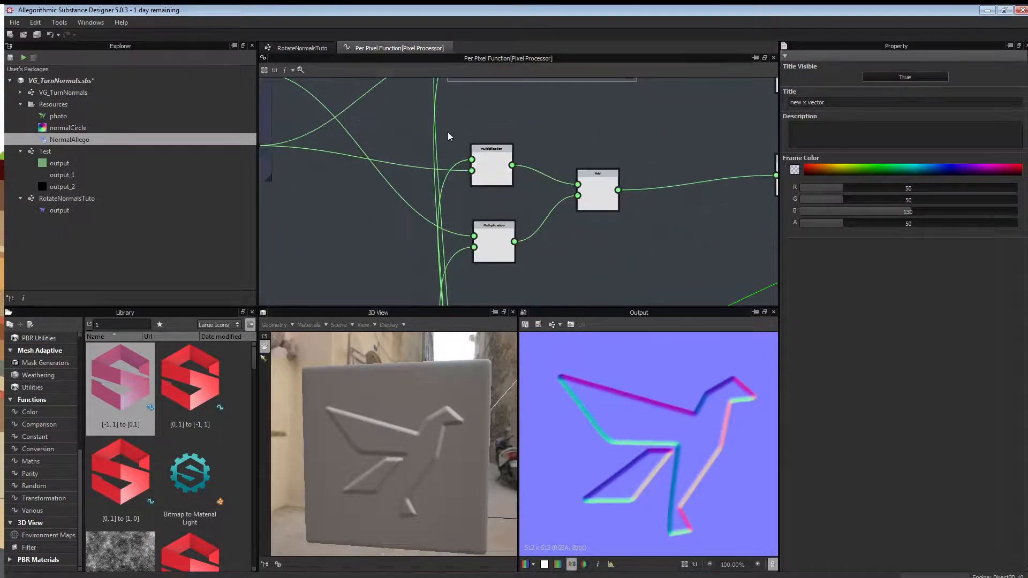
{"action": "left_click_drag", "start_coordinate": [446, 126], "coordinate": [642, 272]}
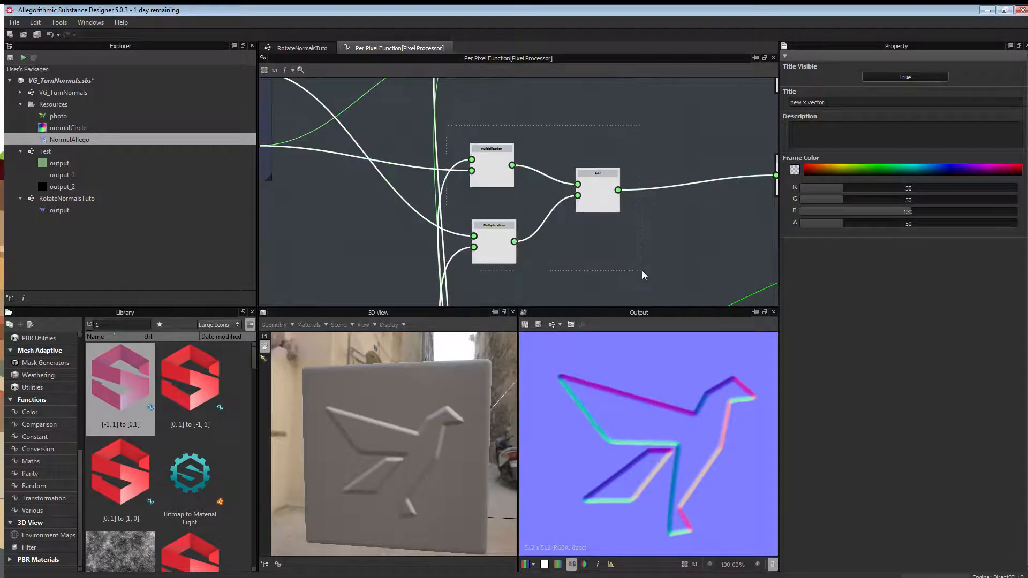
{"action": "right_click", "coordinate": [618, 185]}
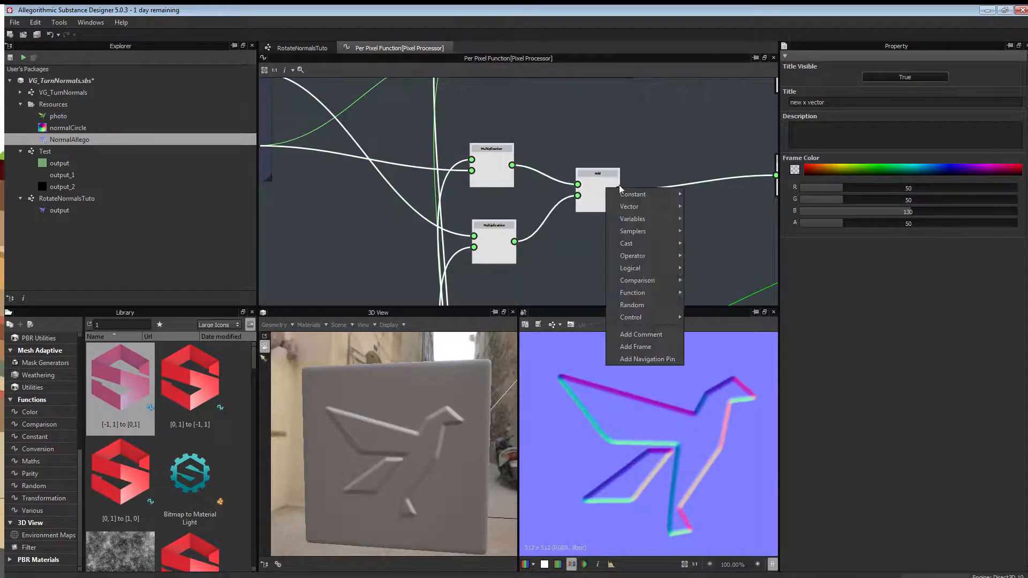
{"action": "left_click", "coordinate": [637, 346]}
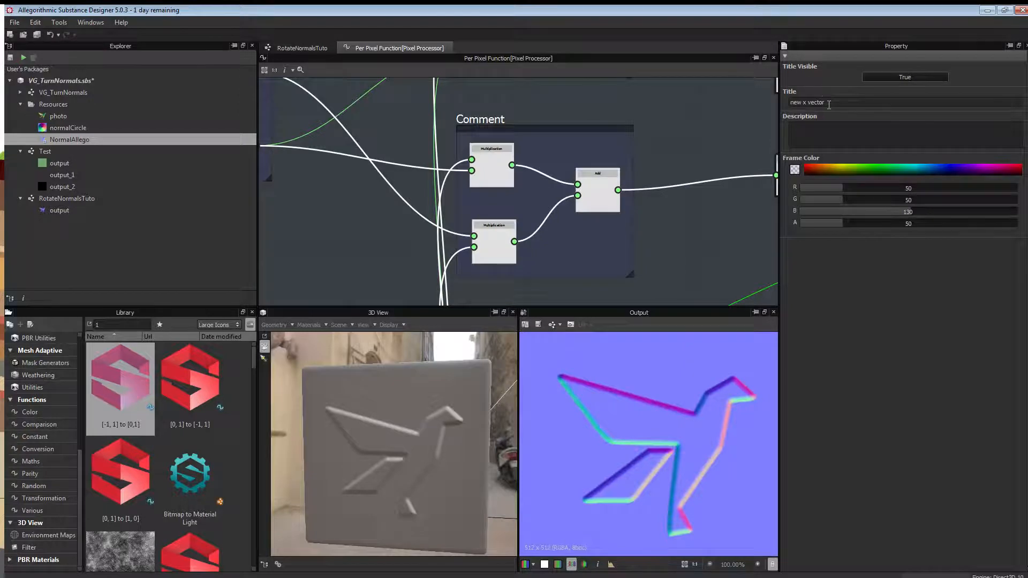
{"action": "left_click_drag", "start_coordinate": [574, 108], "coordinate": [577, 106]}
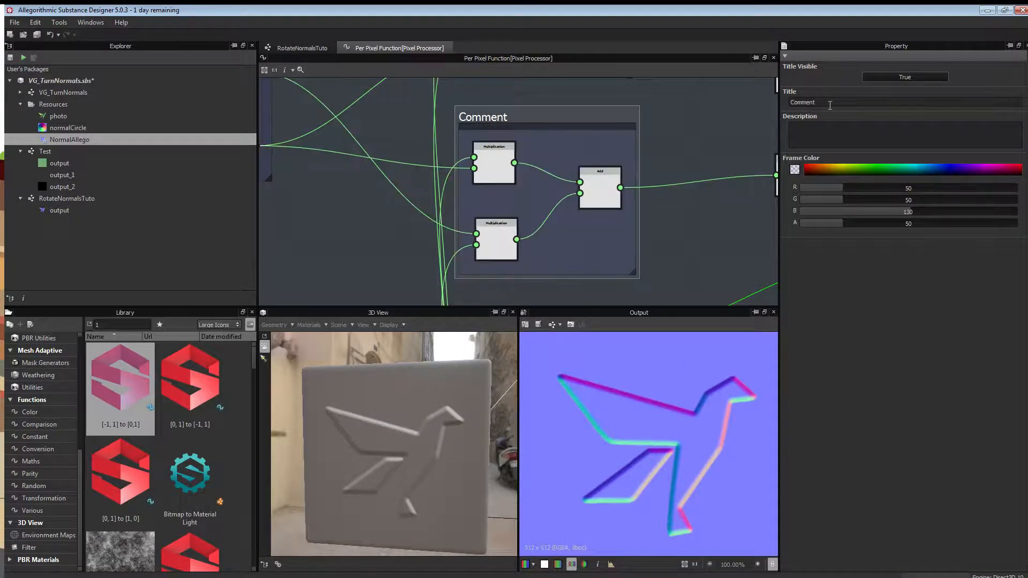
{"action": "left_click_drag", "start_coordinate": [829, 105], "coordinate": [779, 102]}
{"action": "type", "text": "new"}
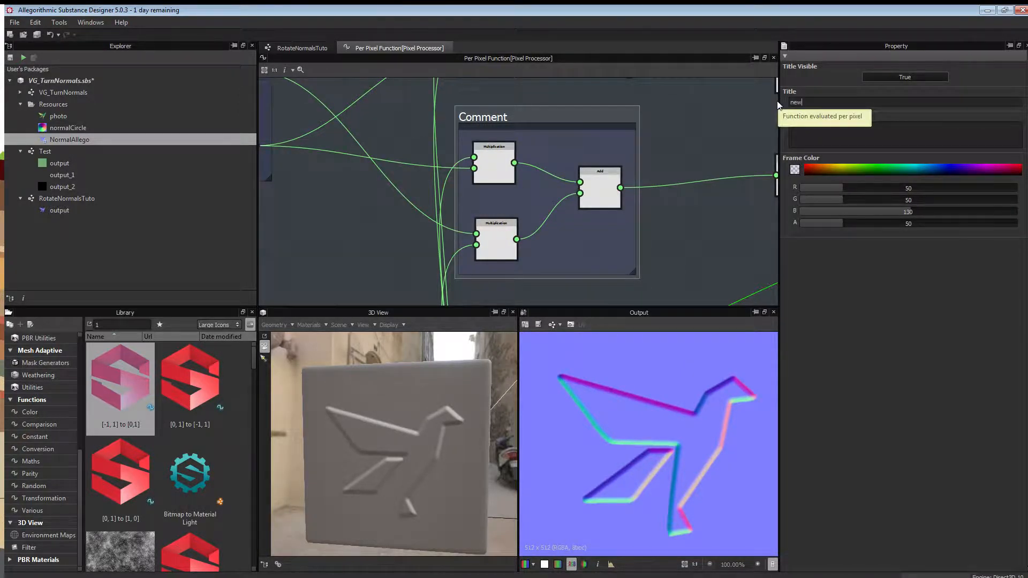
{"action": "type", "text": " Y vector"}
{"action": "key", "text": "Return"}
Dock both [-1,1] to [0,1] nodes onto the Vector Float2 node.
{"action": "middle_click_drag", "start_coordinate": [661, 175], "coordinate": [478, 172]}
{"action": "scroll", "coordinate": [478, 172], "scroll_direction": "down", "scroll_amount": 3}
{"action": "middle_click_drag", "start_coordinate": [568, 132], "coordinate": [520, 180]}
{"action": "left_click", "coordinate": [511, 215]}
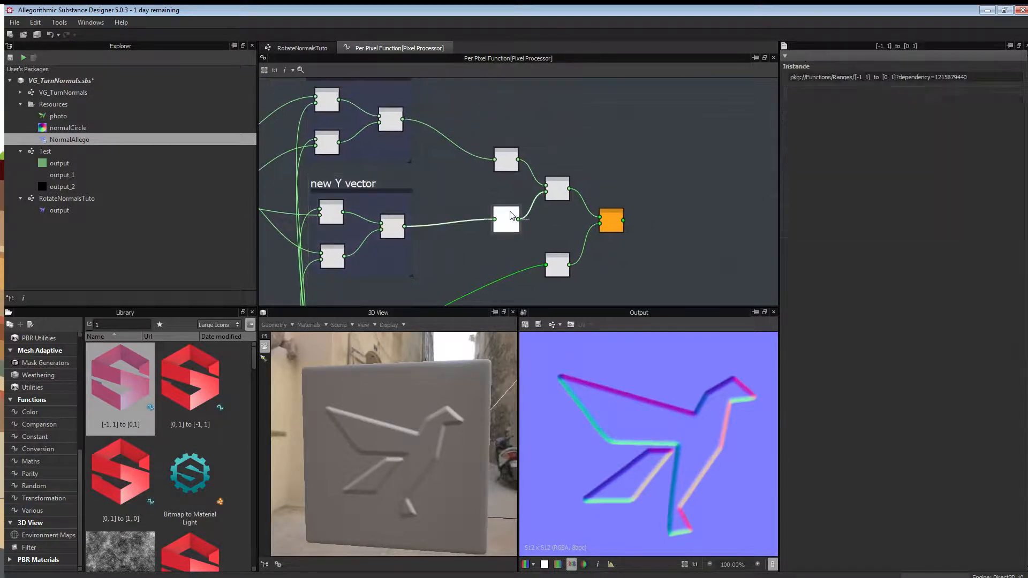
{"action": "key", "text": "d"}
{"action": "left_click", "coordinate": [508, 161]}
{"action": "key", "text": "d"}
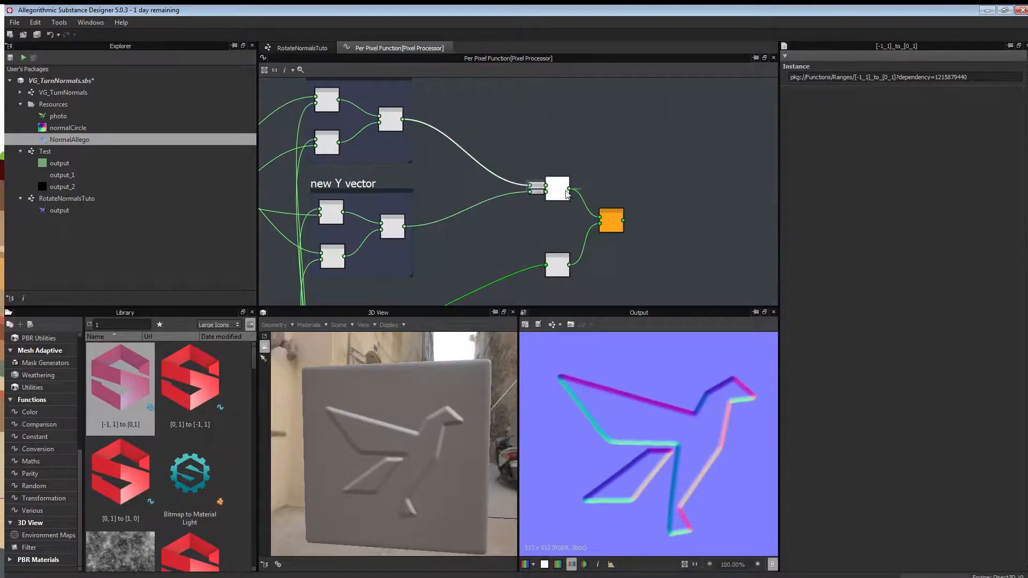
{"action": "left_click_drag", "start_coordinate": [560, 191], "coordinate": [552, 189]}
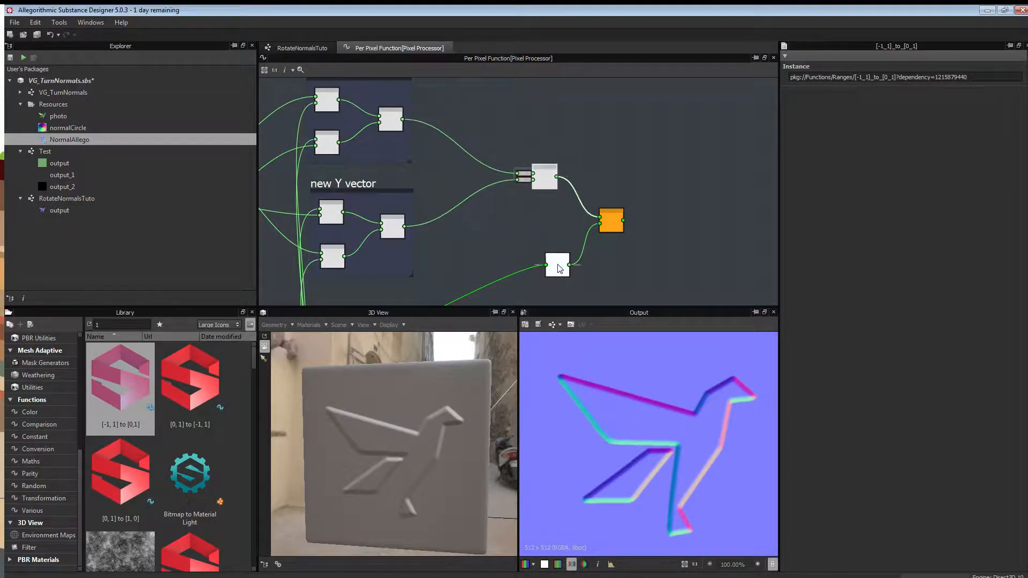
Pan and zoom across the whole graph to review the six titled frames.
{"action": "scroll", "coordinate": [552, 179], "scroll_direction": "up", "scroll_amount": 5}
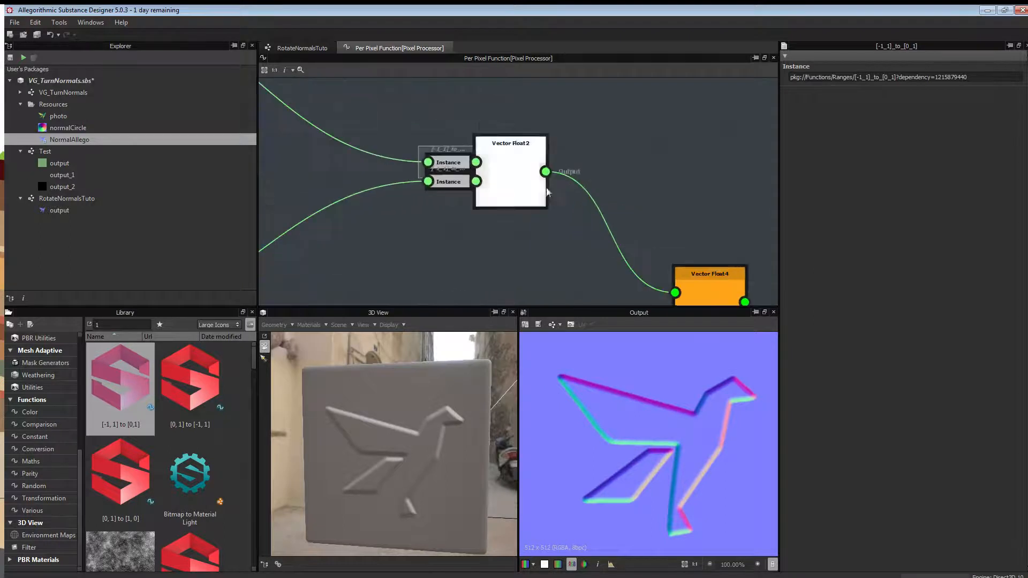
{"action": "middle_click_drag", "start_coordinate": [417, 122], "coordinate": [530, 173]}
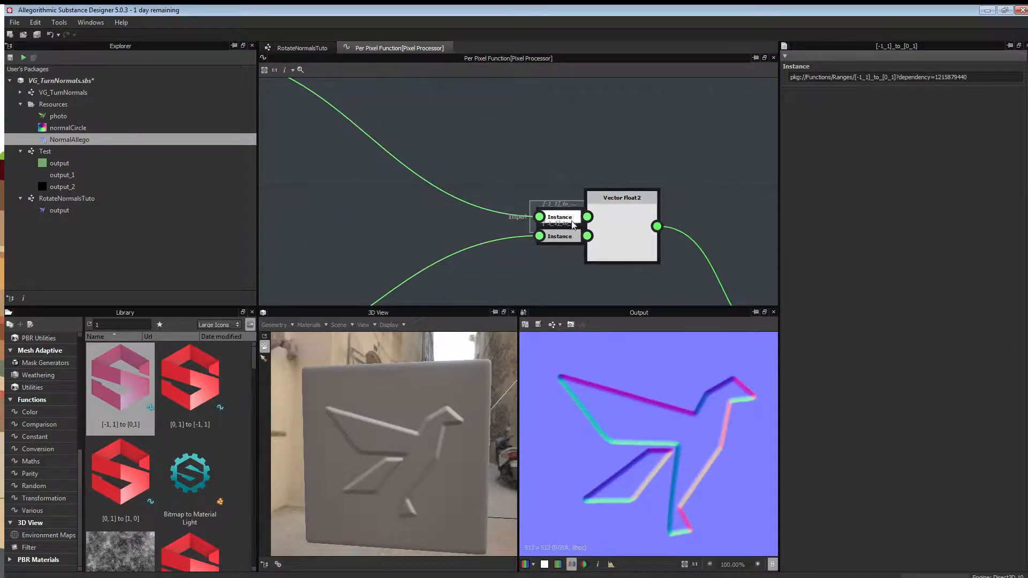
{"action": "middle_click_drag", "start_coordinate": [604, 268], "coordinate": [512, 80]}
{"action": "scroll", "coordinate": [512, 80], "scroll_direction": "down", "scroll_amount": 1}
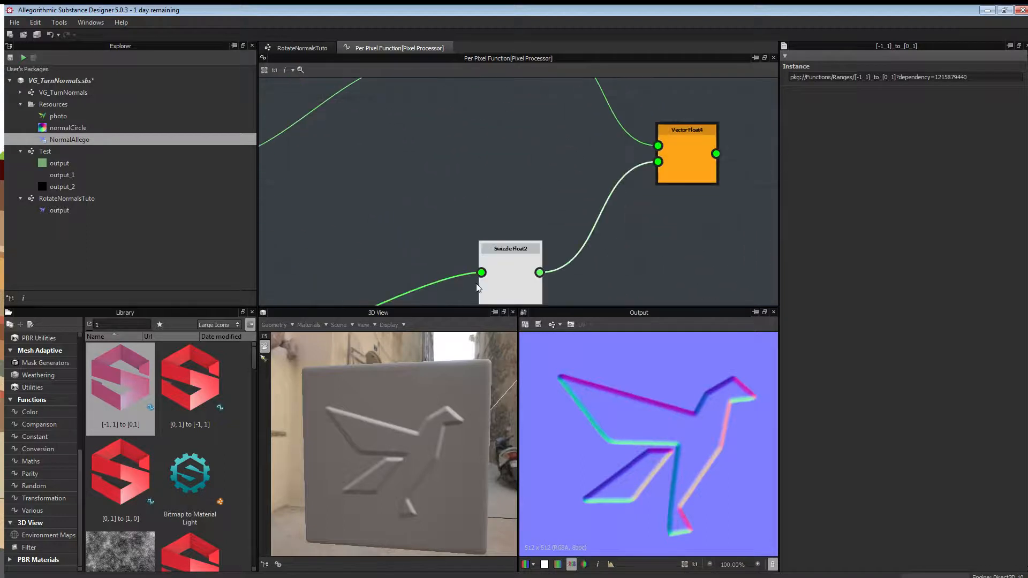
{"action": "middle_click_drag", "start_coordinate": [681, 152], "coordinate": [468, 227]}
{"action": "scroll", "coordinate": [469, 227], "scroll_direction": "down", "scroll_amount": 1}
{"action": "middle_click_drag", "start_coordinate": [429, 256], "coordinate": [583, 192]}
{"action": "scroll", "coordinate": [439, 222], "scroll_direction": "down", "scroll_amount": 3}
{"action": "middle_click_drag", "start_coordinate": [390, 251], "coordinate": [574, 164]}
{"action": "scroll", "coordinate": [552, 191], "scroll_direction": "up", "scroll_amount": 2}
{"action": "middle_click_drag", "start_coordinate": [416, 181], "coordinate": [500, 177]}
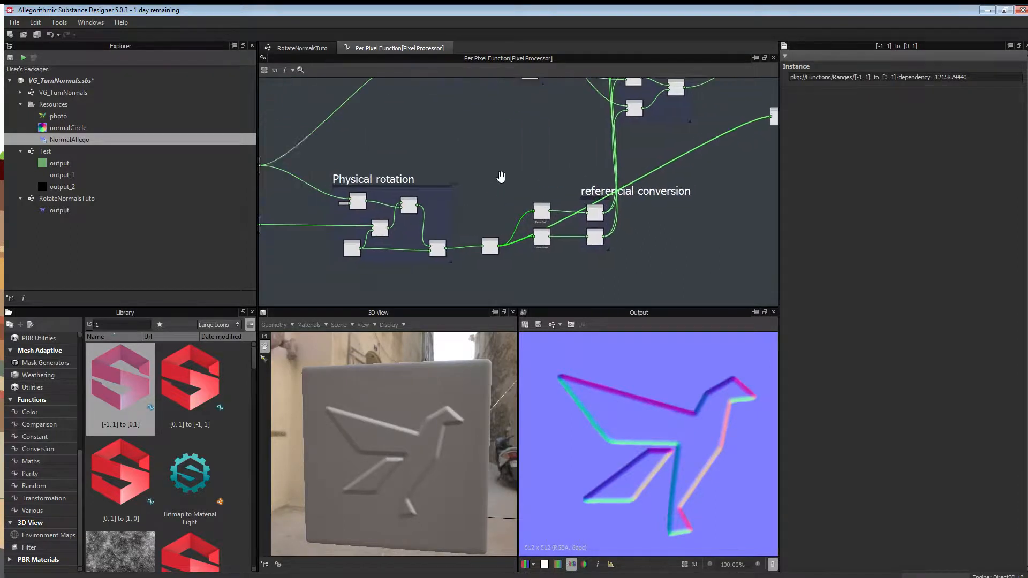
{"action": "scroll", "coordinate": [498, 175], "scroll_direction": "down", "scroll_amount": 2}
{"action": "scroll", "coordinate": [442, 168], "scroll_direction": "up", "scroll_amount": 3}
{"action": "middle_click_drag", "start_coordinate": [369, 149], "coordinate": [502, 125]}
{"action": "scroll", "coordinate": [502, 129], "scroll_direction": "up", "scroll_amount": 2}
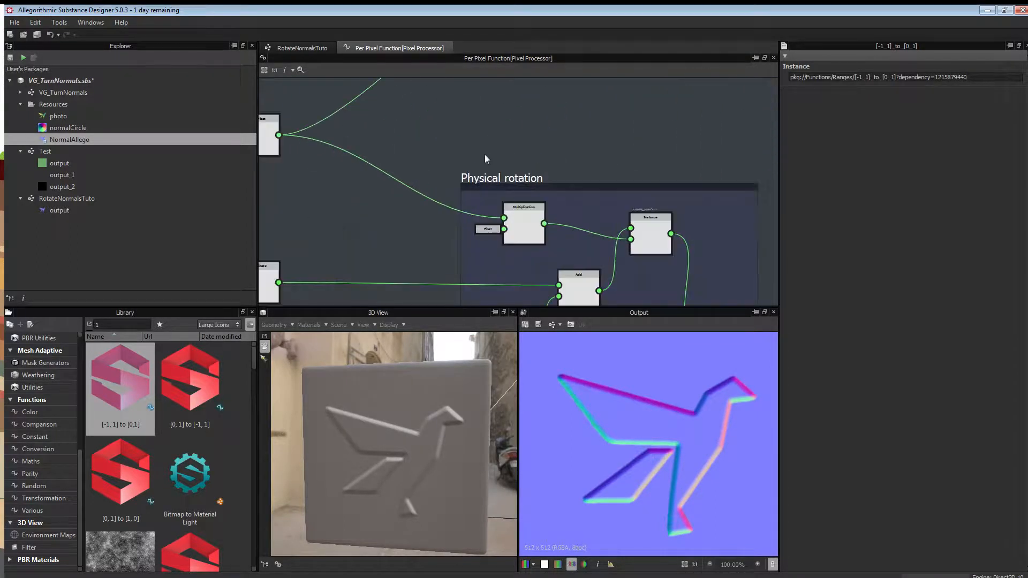
{"action": "scroll", "coordinate": [535, 134], "scroll_direction": "down", "scroll_amount": 1}
{"action": "scroll", "coordinate": [467, 108], "scroll_direction": "down", "scroll_amount": 2}
{"action": "scroll", "coordinate": [394, 180], "scroll_direction": "down", "scroll_amount": 3}
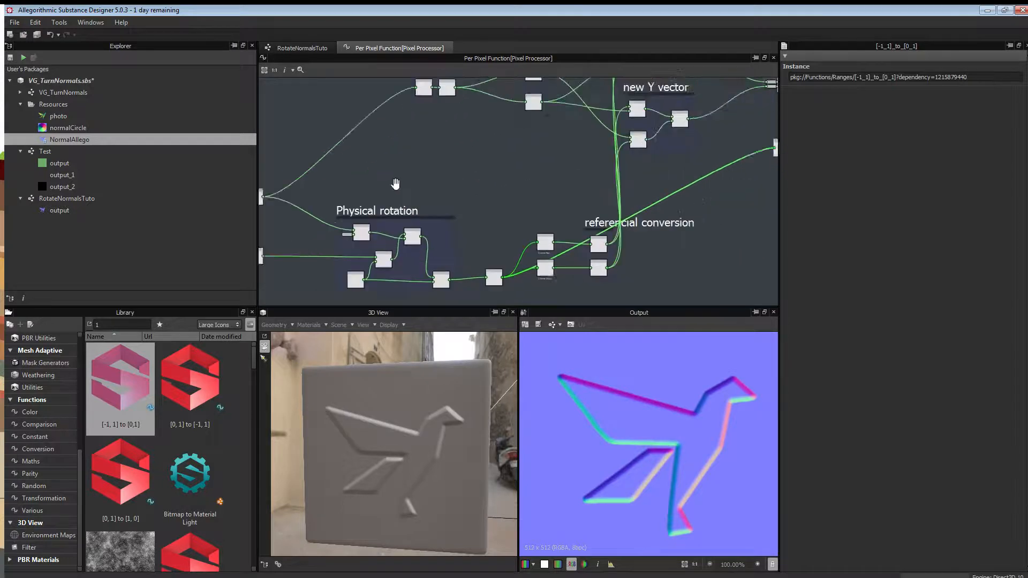
{"action": "middle_click_drag", "start_coordinate": [393, 163], "coordinate": [476, 172]}
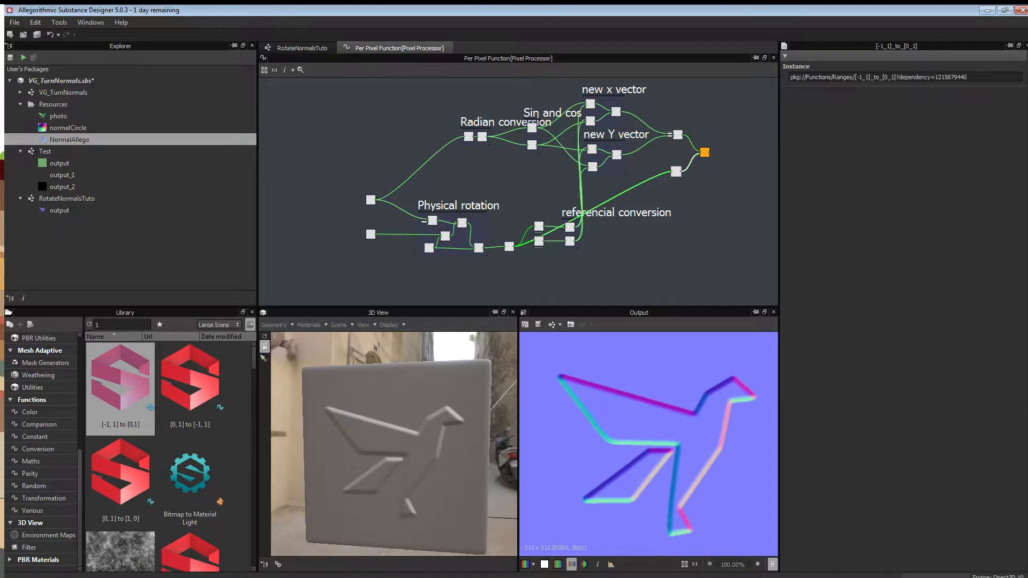
{"action": "key", "text": "alt+Tab"}
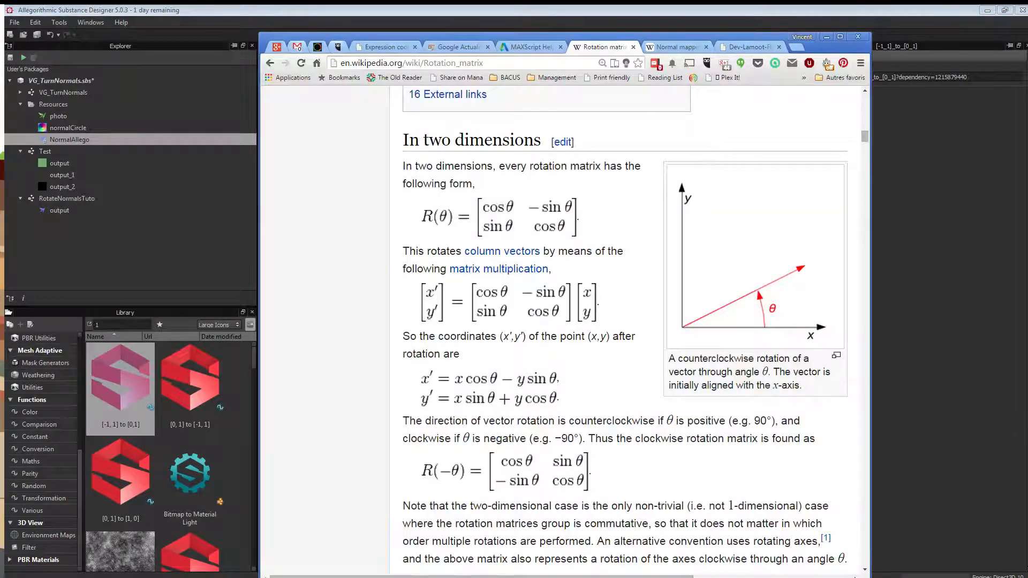
Scroll the Rotation matrix article to the 2D x′ and y′ formulas, then return to Substance Designer.
{"action": "scroll", "coordinate": [497, 363], "scroll_direction": "up", "scroll_amount": 1}
{"action": "scroll", "coordinate": [496, 363], "scroll_direction": "down", "scroll_amount": 2}
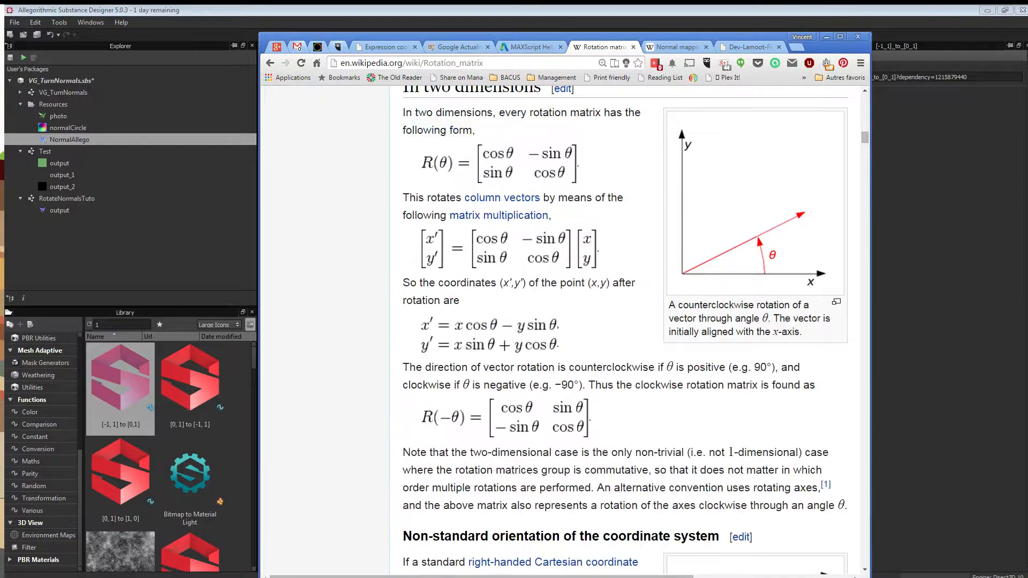
{"action": "scroll", "coordinate": [496, 363], "scroll_direction": "up", "scroll_amount": 2, "text": "ctrl"}
{"action": "scroll", "coordinate": [496, 363], "scroll_direction": "down", "scroll_amount": 10}
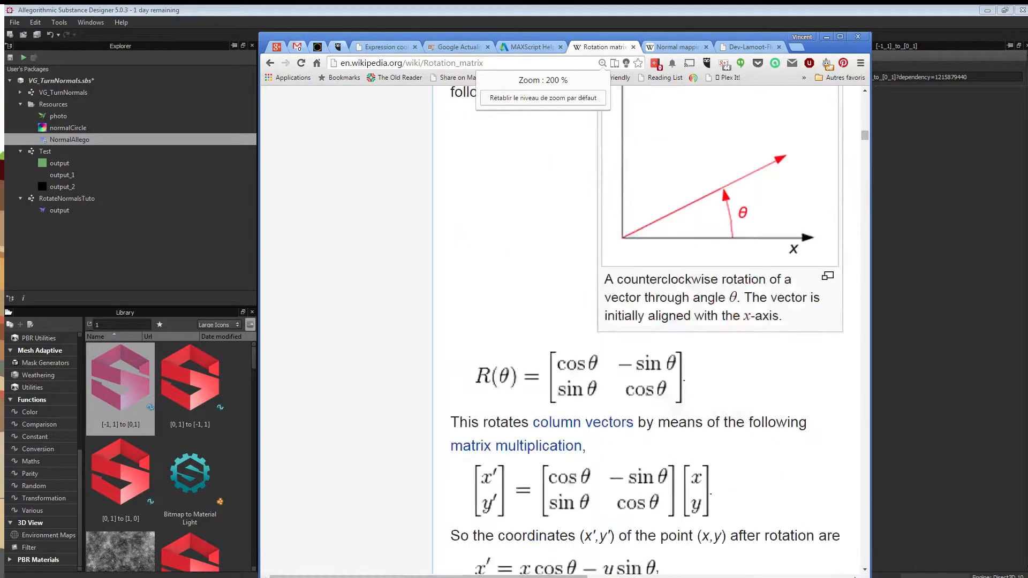
{"action": "scroll", "coordinate": [496, 363], "scroll_direction": "down", "scroll_amount": 1}
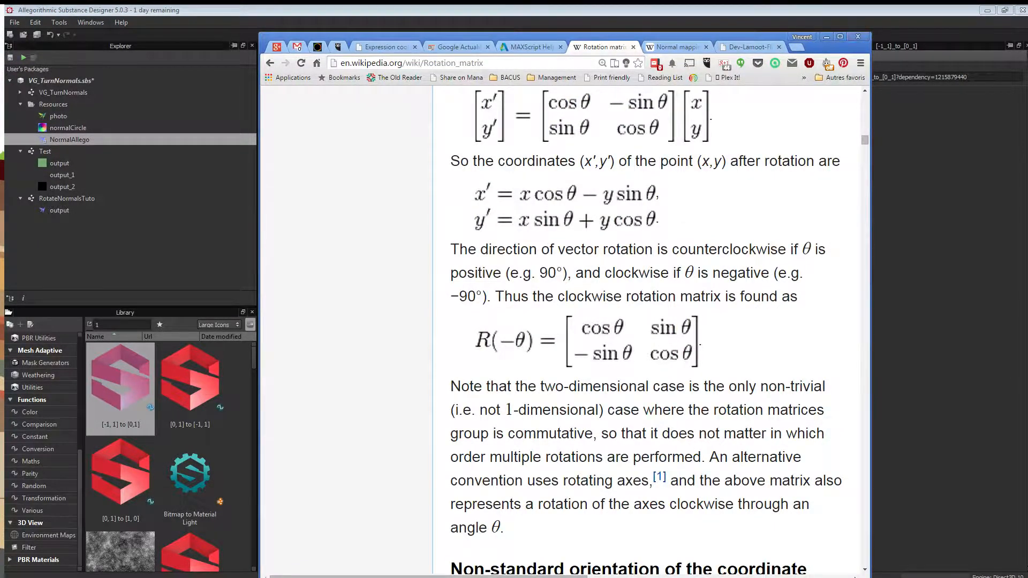
{"action": "key", "text": "alt+Tab"}
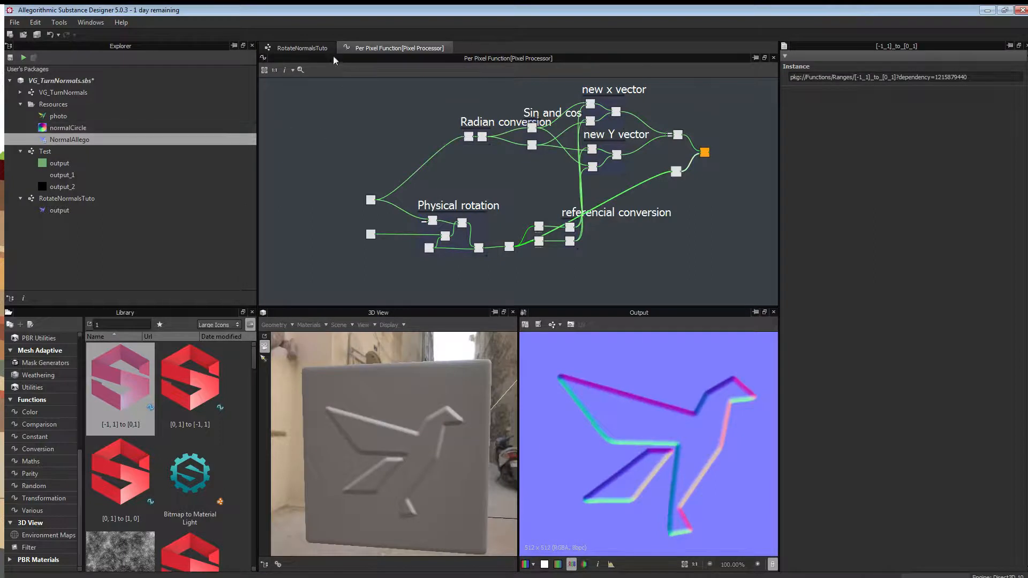
Preview RotateNormalsTuto's Rotation parameter at about 1.04 degrees and add the bird photo bitmap.
{"action": "left_click", "coordinate": [298, 46]}
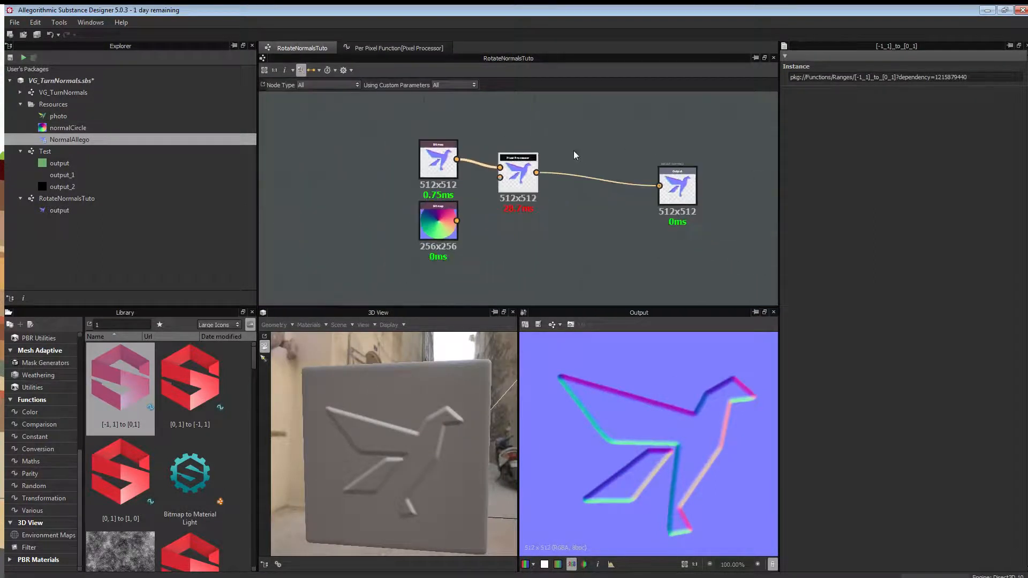
{"action": "left_click", "coordinate": [718, 124]}
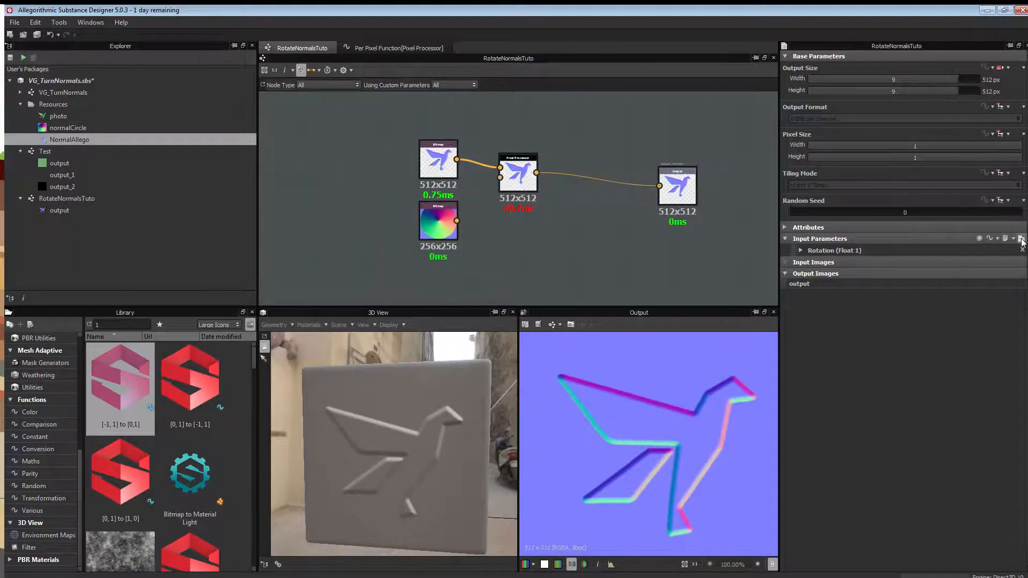
{"action": "left_click", "coordinate": [1020, 238]}
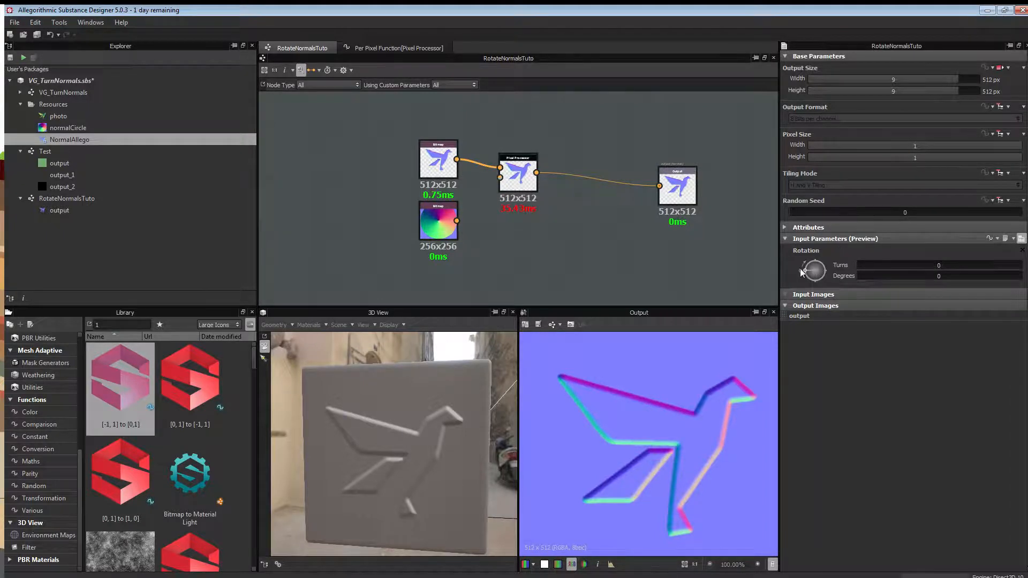
{"action": "mouse_move", "coordinate": [806, 269]}
{"action": "left_mouse_down"}
{"action": "mouse_move", "coordinate": [830, 259]}
{"action": "mouse_move", "coordinate": [801, 261]}
{"action": "mouse_move", "coordinate": [795, 272]}
{"action": "mouse_move", "coordinate": [823, 273]}
{"action": "mouse_move", "coordinate": [808, 285]}
{"action": "mouse_move", "coordinate": [798, 270]}
{"action": "left_mouse_up"}
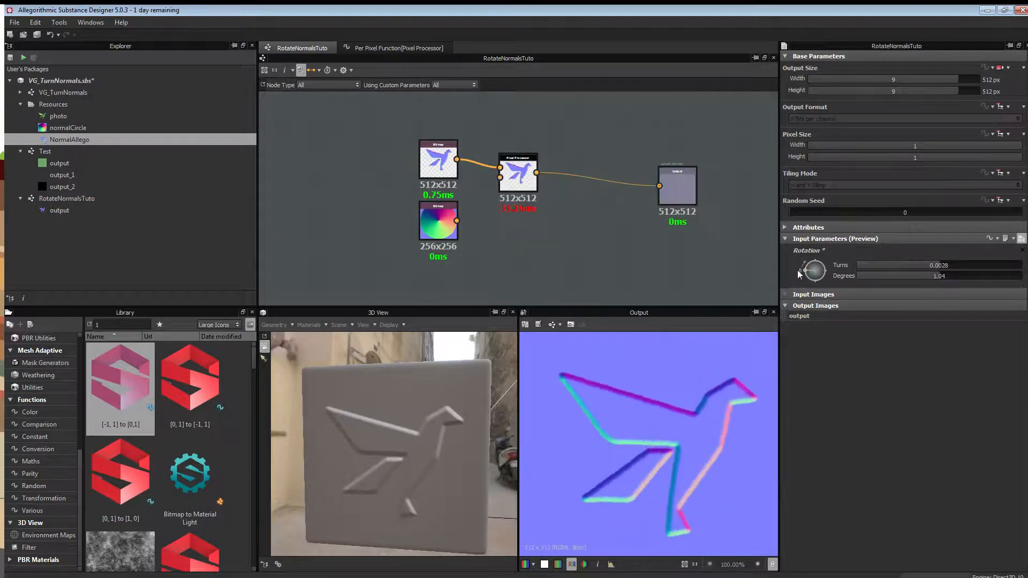
{"action": "scroll", "coordinate": [588, 228], "scroll_direction": "down", "scroll_amount": 2}
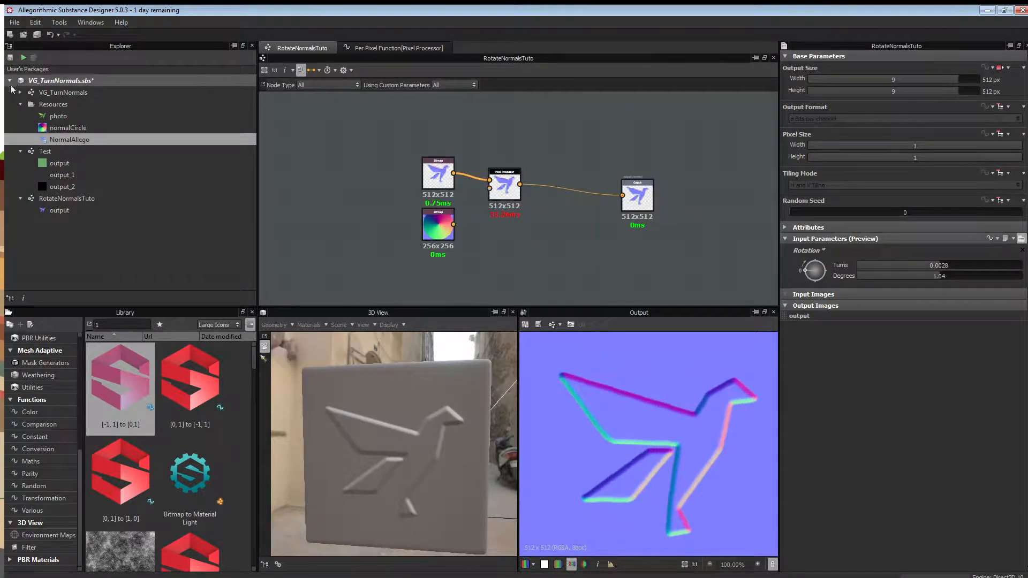
{"action": "left_click_drag", "start_coordinate": [81, 116], "coordinate": [440, 128]}
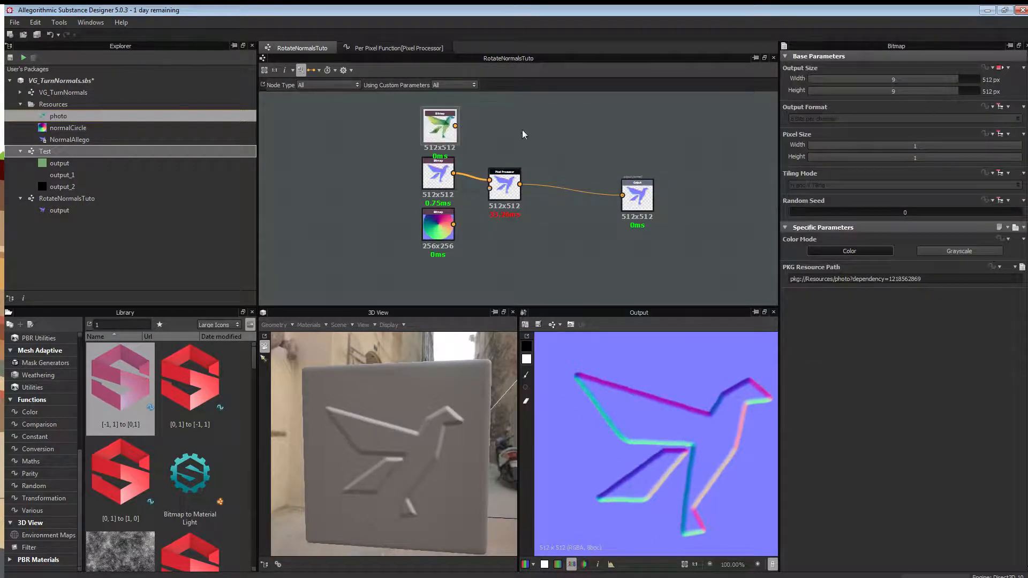
Duplicate the Pixel Processor, place the copy above the original, and open its per-pixel function.
{"action": "left_click", "coordinate": [501, 184]}
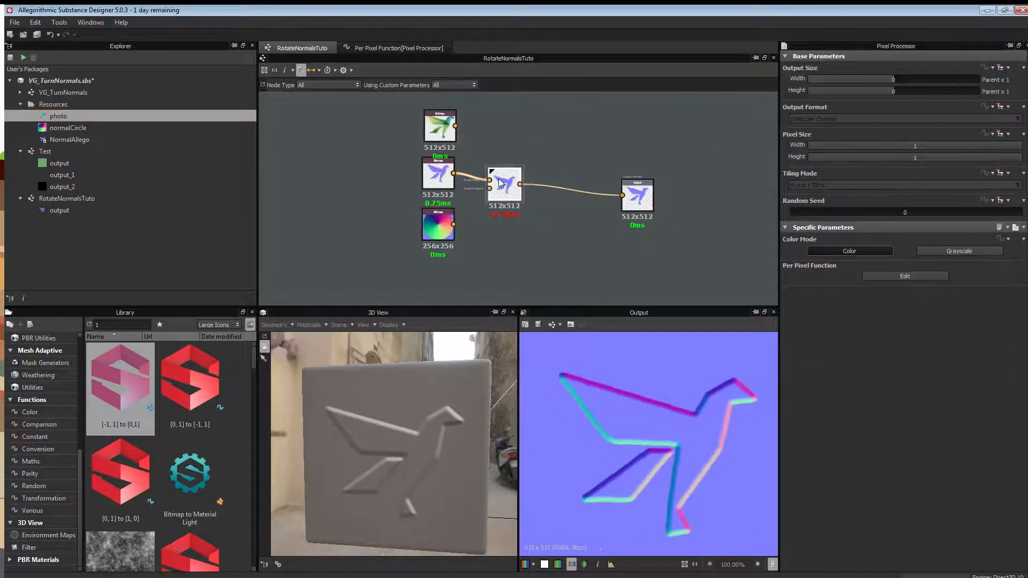
{"action": "key", "text": "ctrl+d"}
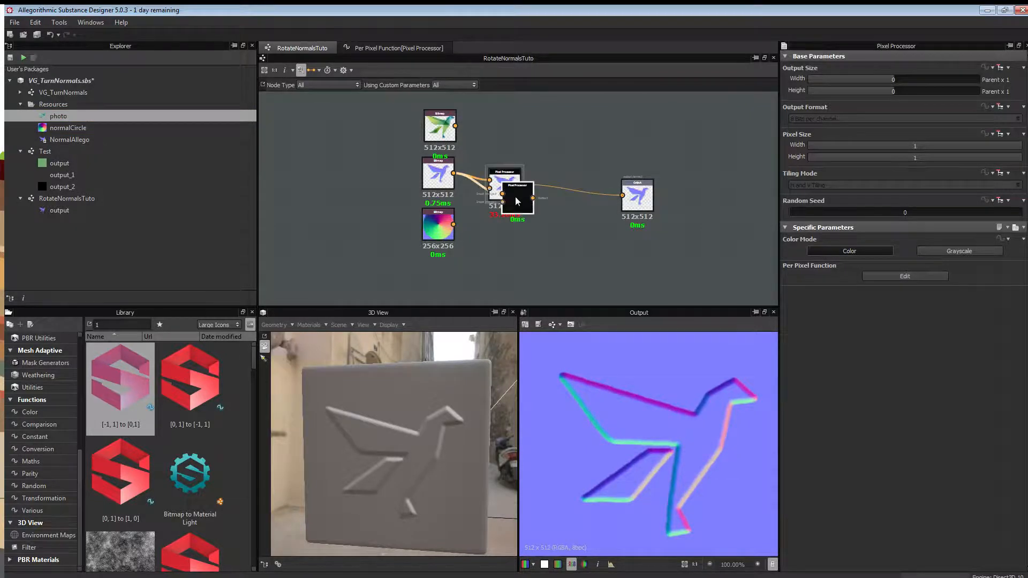
{"action": "left_click_drag", "start_coordinate": [518, 201], "coordinate": [493, 125]}
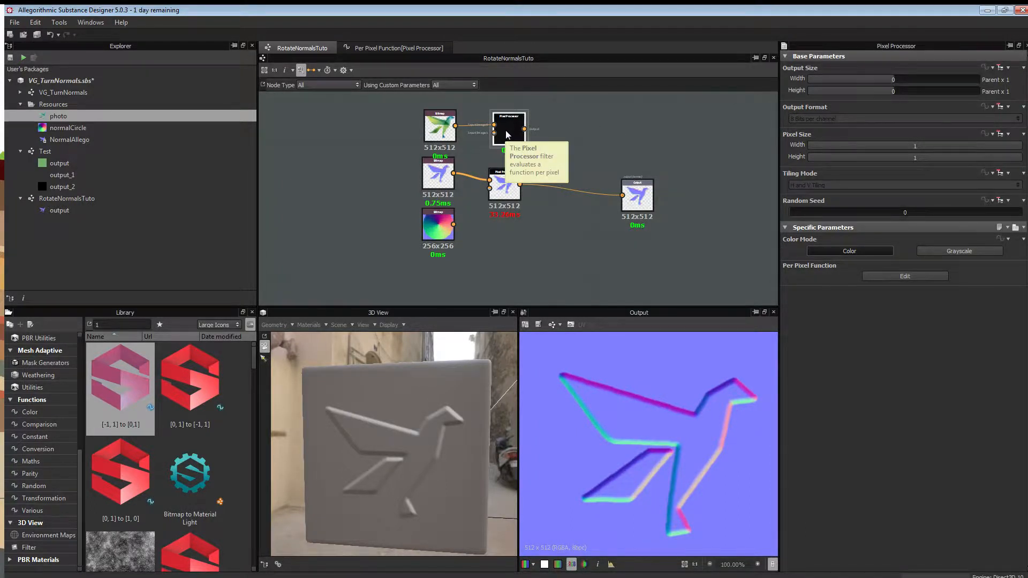
{"action": "left_click", "coordinate": [866, 276]}
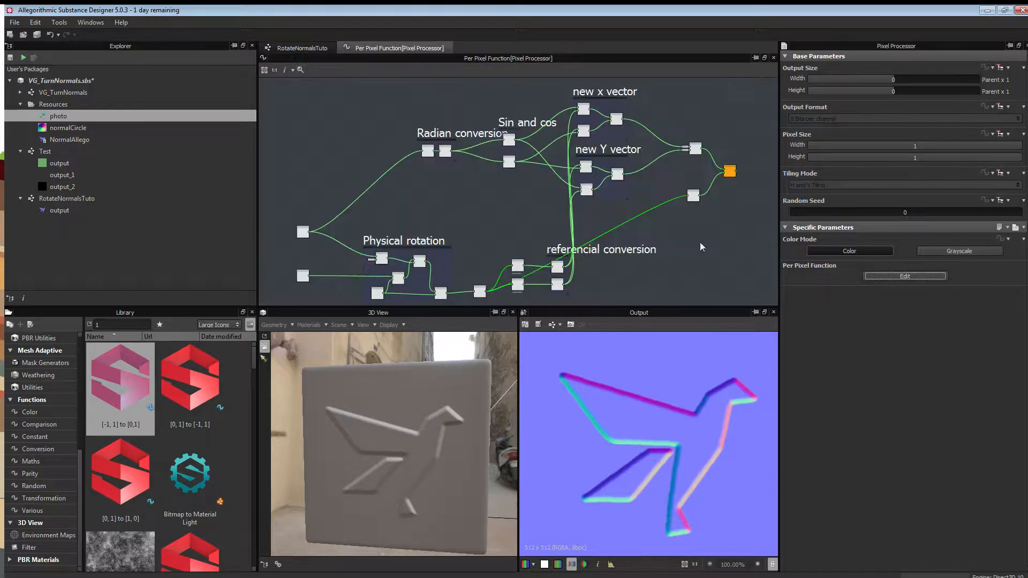
Set the Sample Color node as the copied function's output node.
{"action": "middle_click_drag", "start_coordinate": [653, 257], "coordinate": [631, 220]}
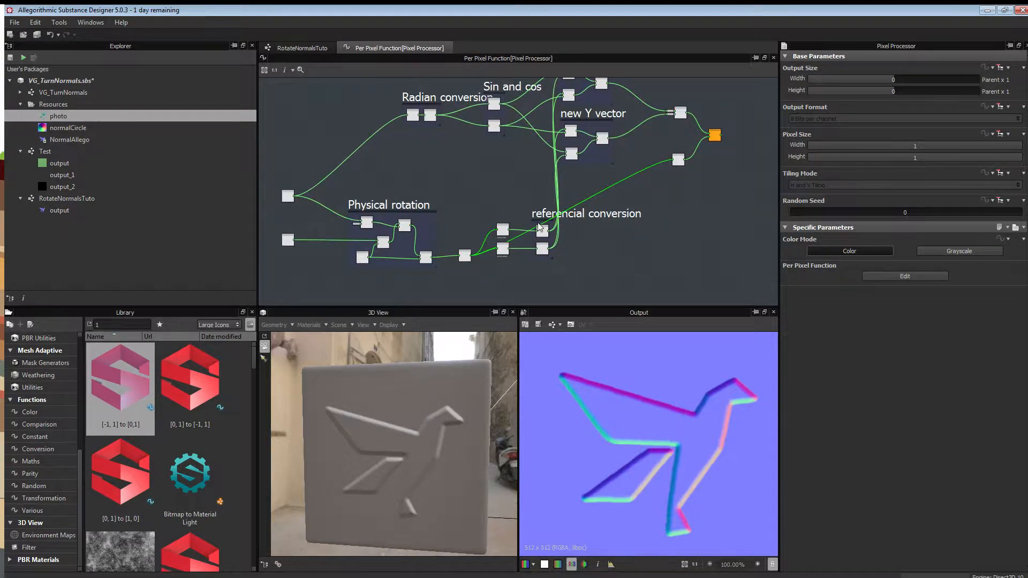
{"action": "scroll", "coordinate": [546, 238], "scroll_direction": "up", "scroll_amount": 1}
{"action": "scroll", "coordinate": [542, 238], "scroll_direction": "up", "scroll_amount": 1}
{"action": "scroll", "coordinate": [627, 226], "scroll_direction": "down", "scroll_amount": 4}
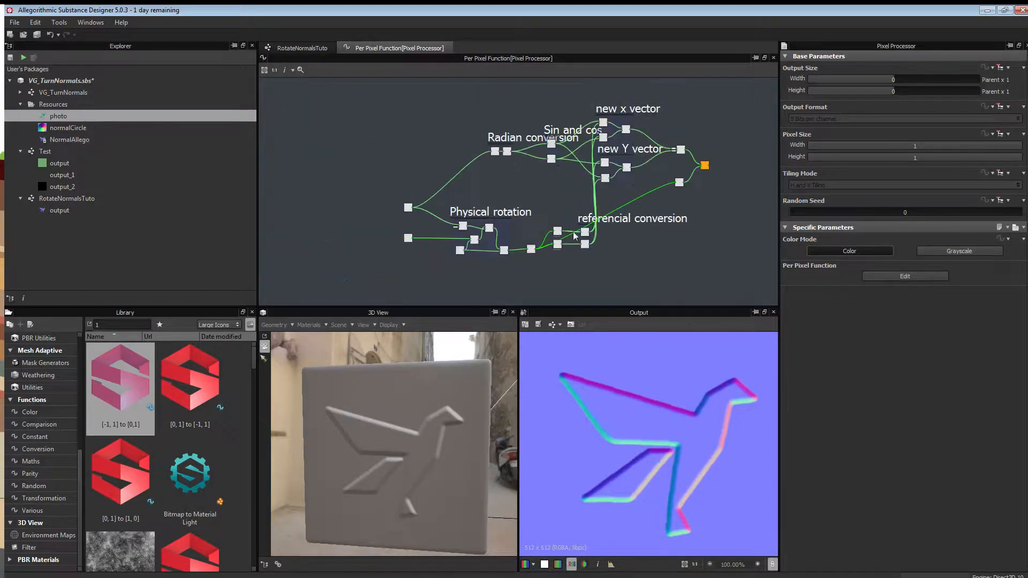
{"action": "scroll", "coordinate": [540, 252], "scroll_direction": "up", "scroll_amount": 3}
{"action": "left_click", "coordinate": [526, 242]}
{"action": "scroll", "coordinate": [530, 242], "scroll_direction": "up", "scroll_amount": 4}
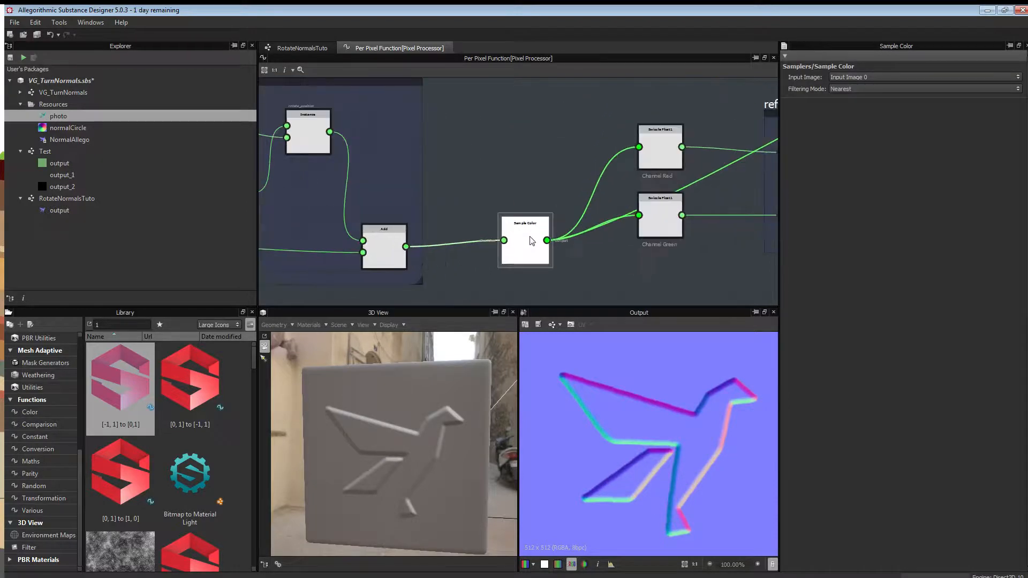
{"action": "scroll", "coordinate": [531, 241], "scroll_direction": "down", "scroll_amount": 3}
{"action": "right_click", "coordinate": [525, 236]}
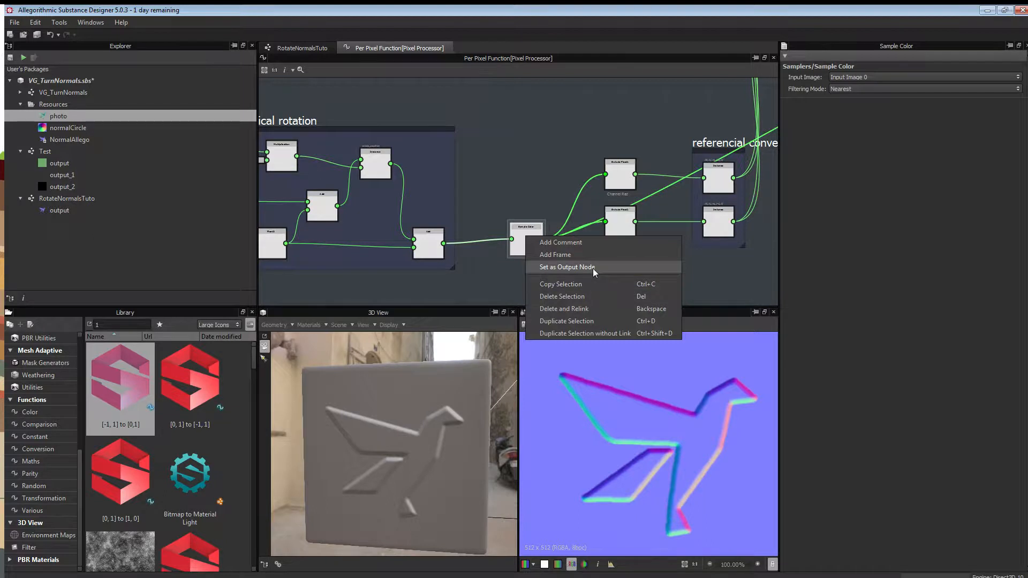
{"action": "left_click", "coordinate": [592, 267]}
Delete the conversion and vector frames and leftover nodes, keeping only the Physical rotation network.
{"action": "scroll", "coordinate": [530, 192], "scroll_direction": "down", "scroll_amount": 3}
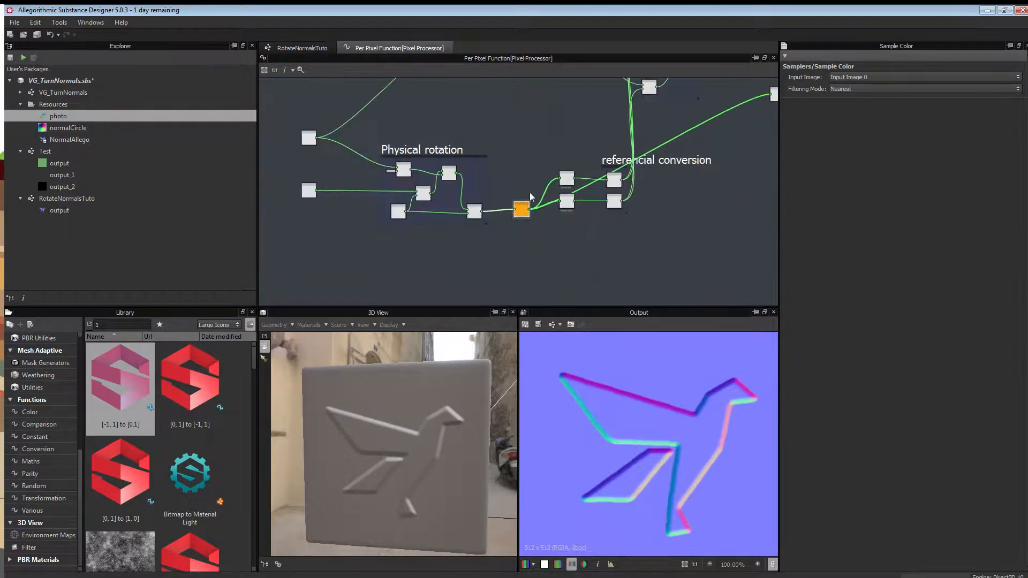
{"action": "middle_click_drag", "start_coordinate": [510, 118], "coordinate": [506, 161]}
{"action": "scroll", "coordinate": [505, 162], "scroll_direction": "down", "scroll_amount": 1}
{"action": "middle_click_drag", "start_coordinate": [619, 164], "coordinate": [528, 218]}
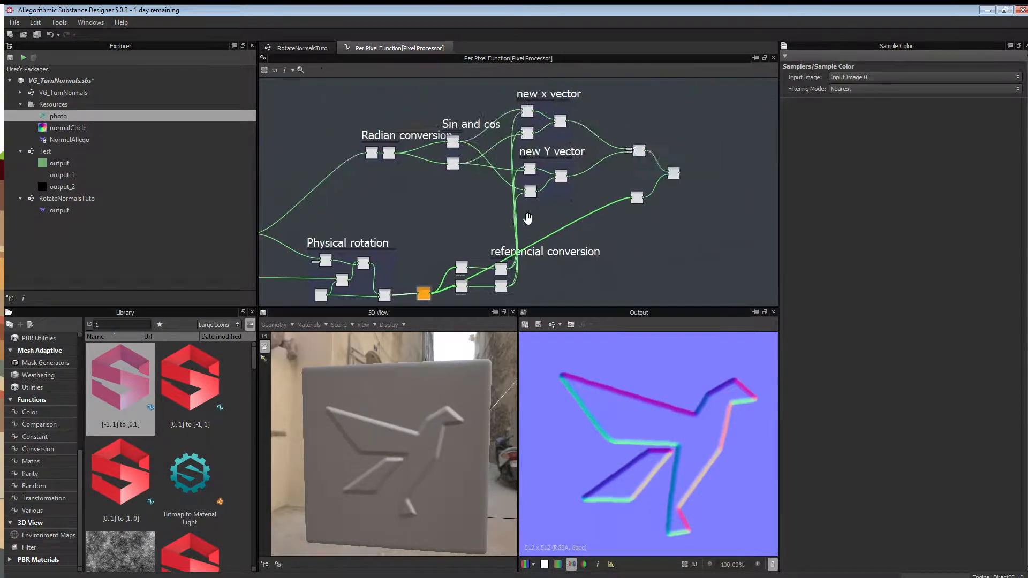
{"action": "scroll", "coordinate": [528, 218], "scroll_direction": "down", "scroll_amount": 2}
{"action": "left_click_drag", "start_coordinate": [672, 119], "coordinate": [452, 283]}
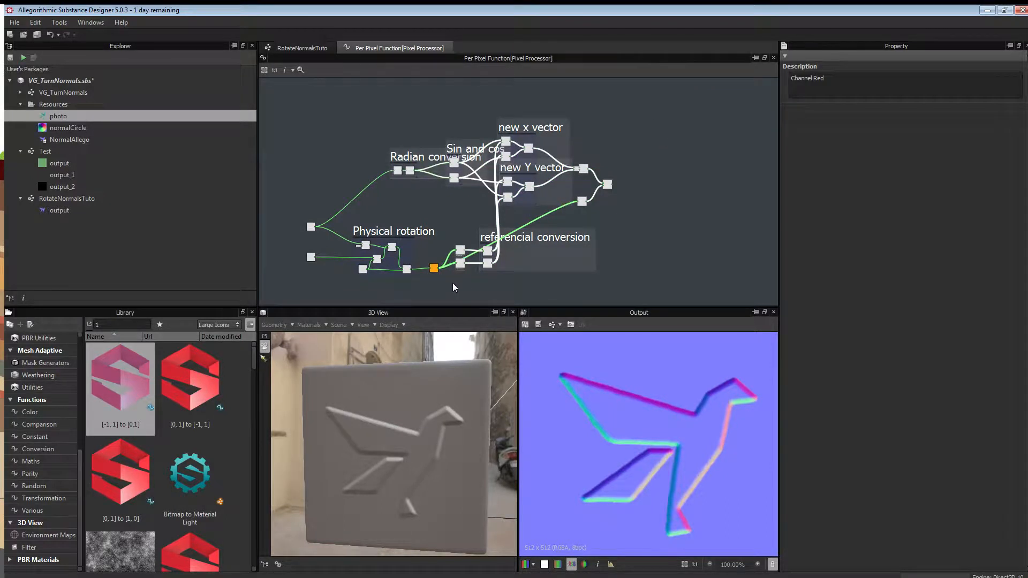
{"action": "key", "text": "Delete"}
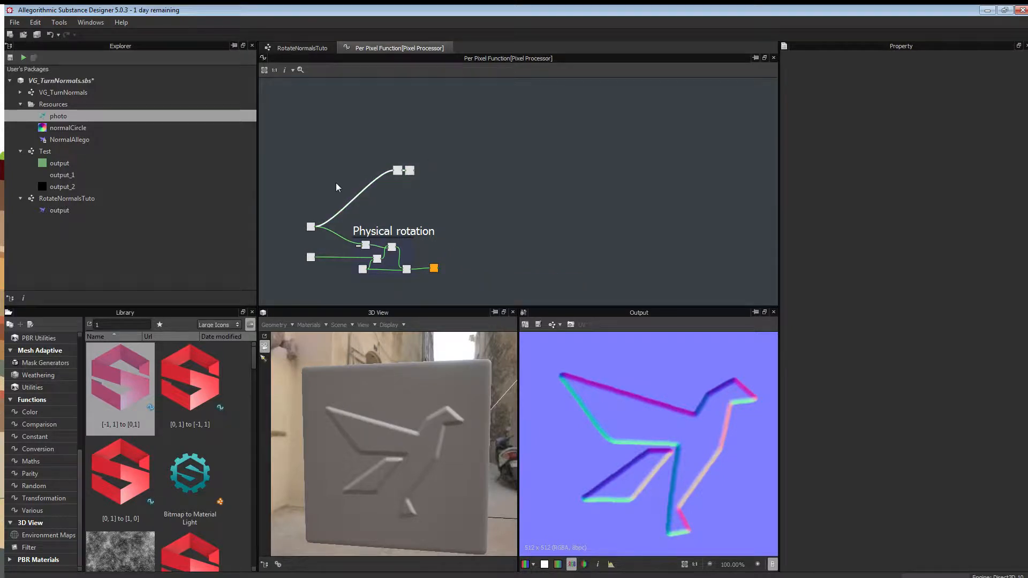
{"action": "key", "text": "Delete"}
{"action": "scroll", "coordinate": [345, 214], "scroll_direction": "up", "scroll_amount": 3}
{"action": "middle_click_drag", "start_coordinate": [520, 233], "coordinate": [543, 160]}
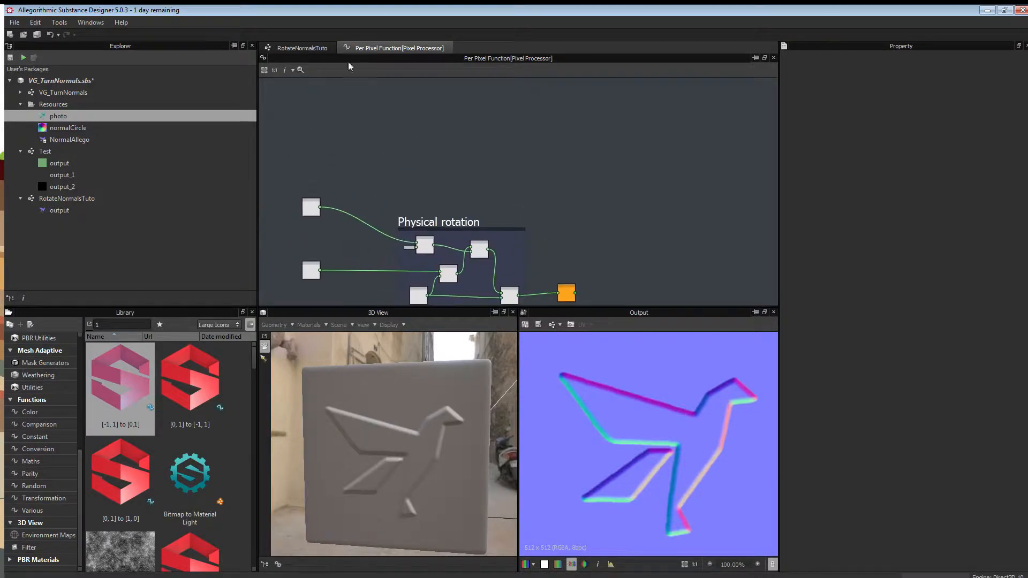
{"action": "left_click", "coordinate": [320, 48]}
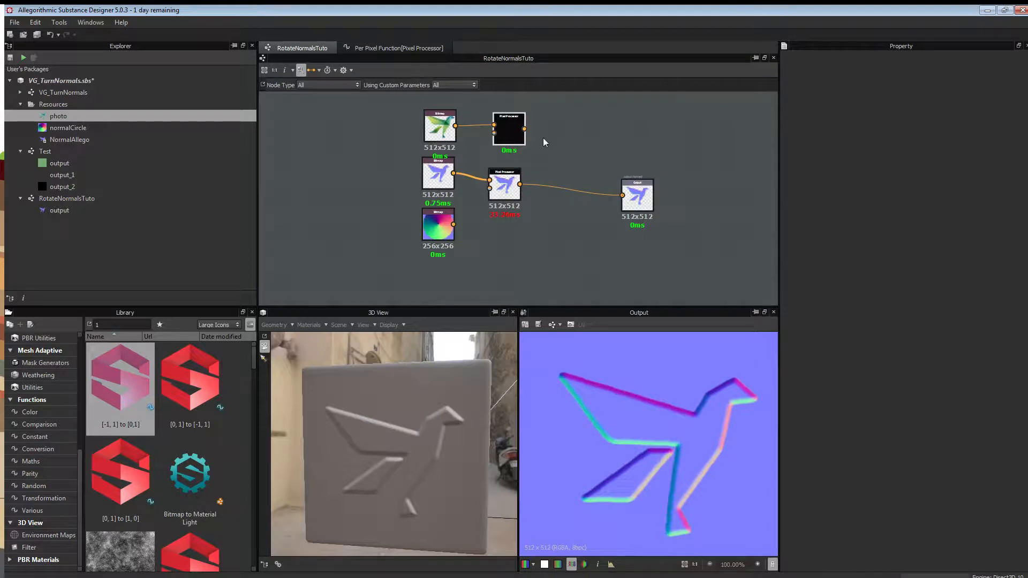
Add an Output node with diffuse usage and wire the top Pixel Processor into it.
{"action": "right_click", "coordinate": [616, 142]}
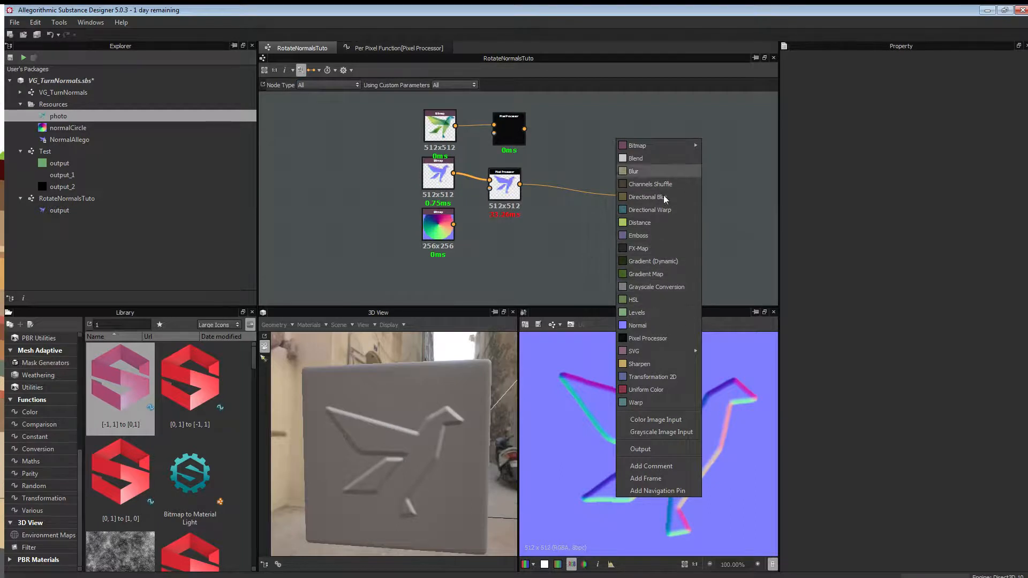
{"action": "left_click", "coordinate": [659, 448]}
{"action": "left_click", "coordinate": [1020, 293]}
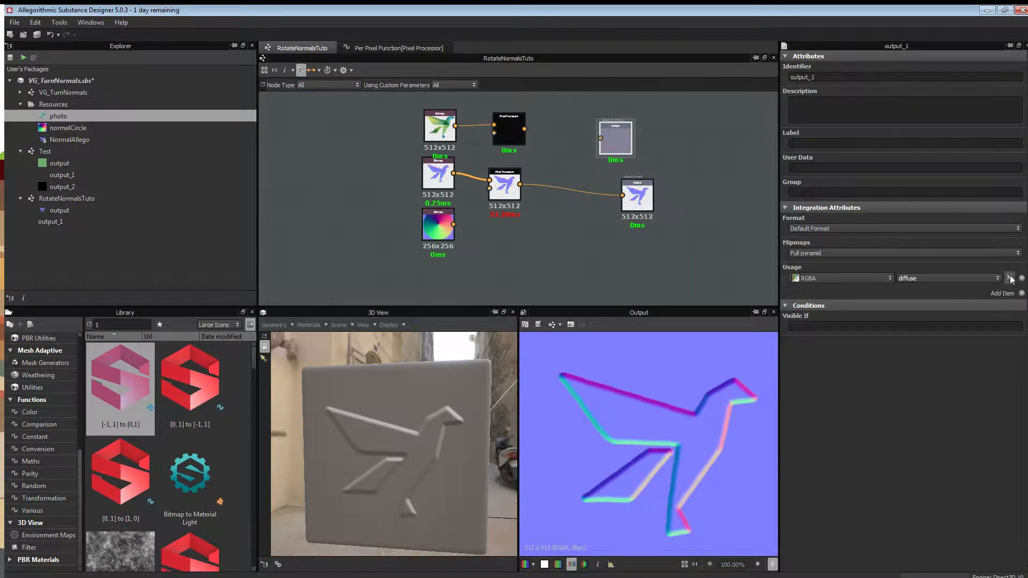
{"action": "left_click_drag", "start_coordinate": [524, 129], "coordinate": [600, 138]}
{"action": "left_click", "coordinate": [511, 131]}
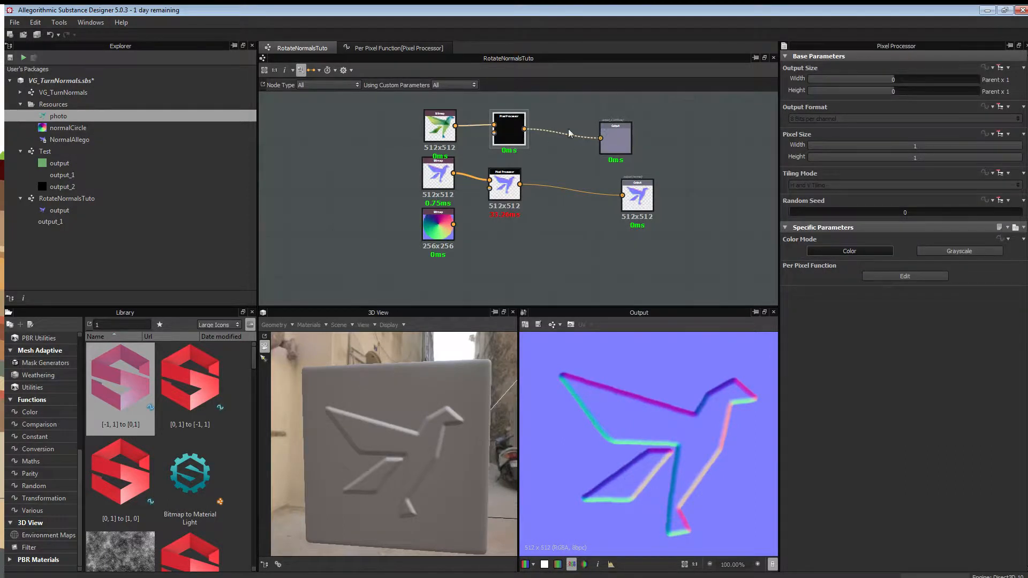
Check the copied function's Sample Color output and Physical rotation network, then return to RotateNormalsTuto.
{"action": "left_click", "coordinate": [397, 47]}
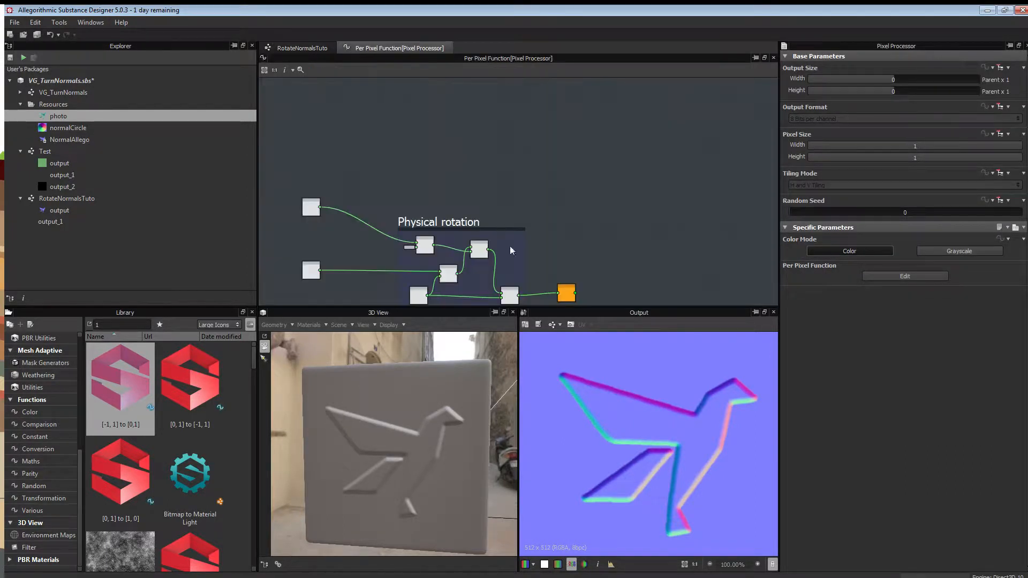
{"action": "key", "text": "f"}
{"action": "left_click", "coordinate": [545, 207]}
{"action": "scroll", "coordinate": [543, 206], "scroll_direction": "up", "scroll_amount": 6}
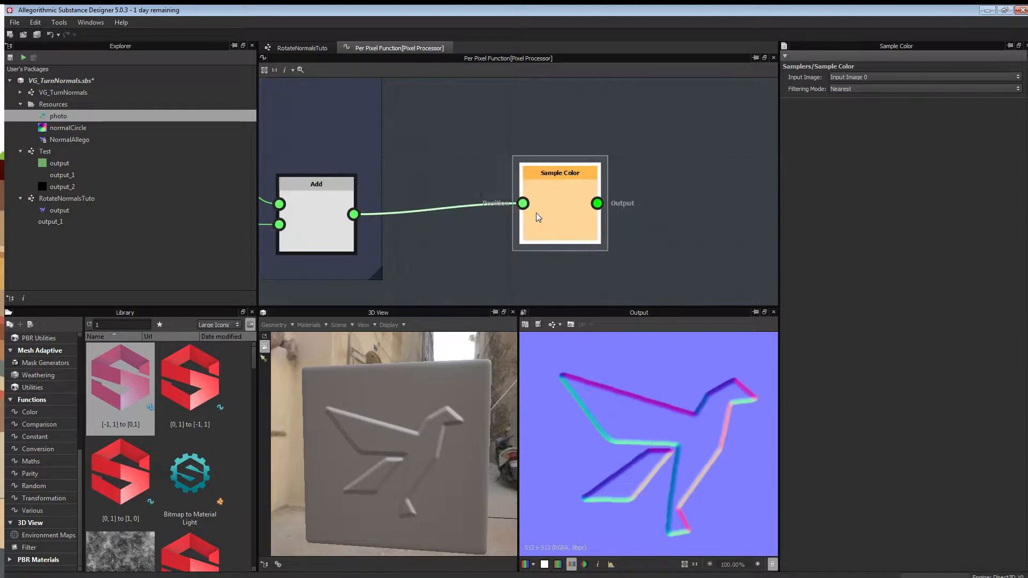
{"action": "right_click", "coordinate": [556, 207]}
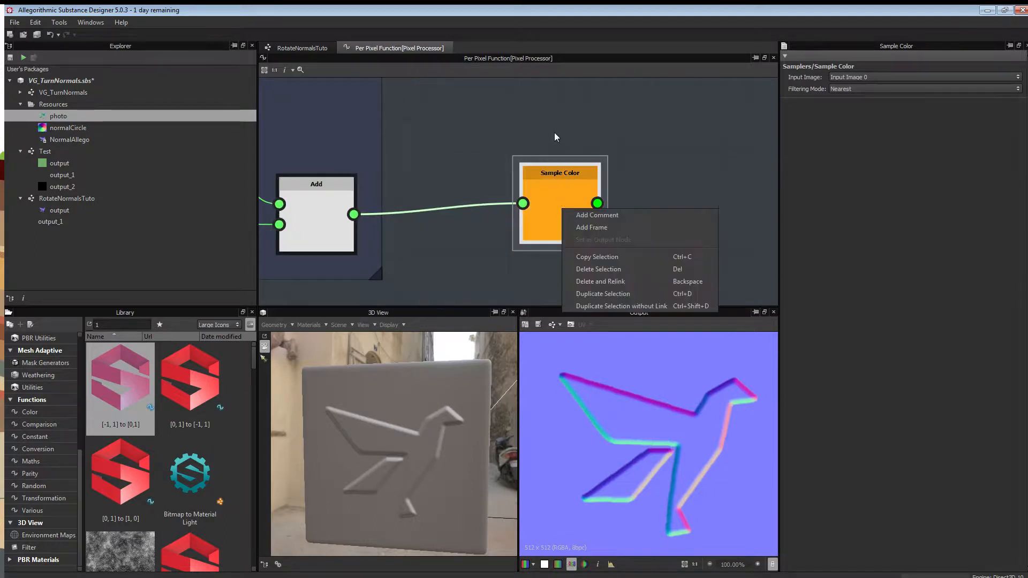
{"action": "left_click", "coordinate": [542, 141]}
{"action": "scroll", "coordinate": [551, 130], "scroll_direction": "down", "scroll_amount": 6}
{"action": "middle_click_drag", "start_coordinate": [440, 107], "coordinate": [663, 224]}
{"action": "scroll", "coordinate": [663, 223], "scroll_direction": "down", "scroll_amount": 1}
{"action": "left_click", "coordinate": [303, 47]}
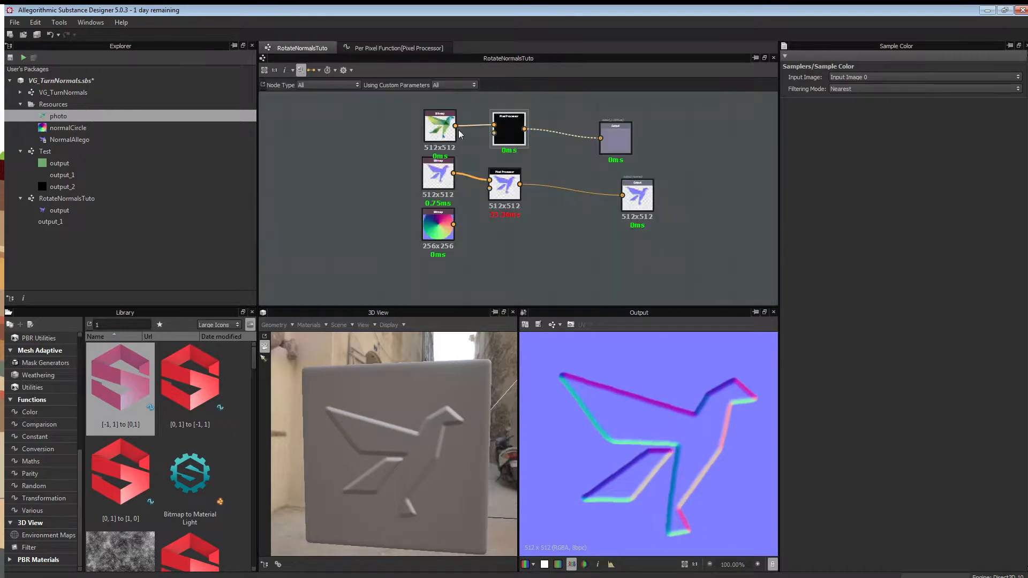
Preview the top Pixel Processor's green bird photo in the 2D view and select output_1.
{"action": "double_click", "coordinate": [508, 129]}
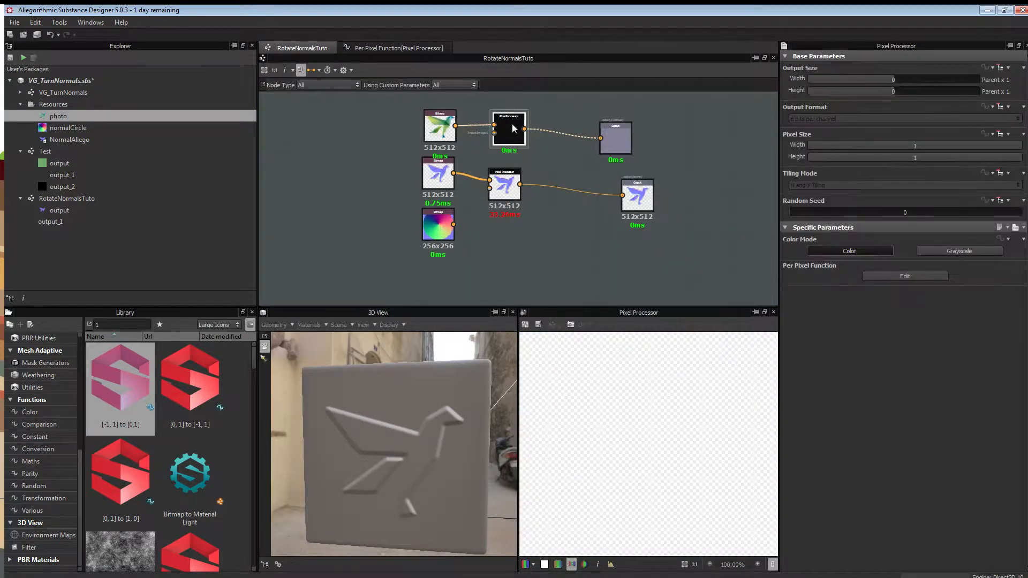
{"action": "middle_click_drag", "start_coordinate": [684, 163], "coordinate": [631, 166]}
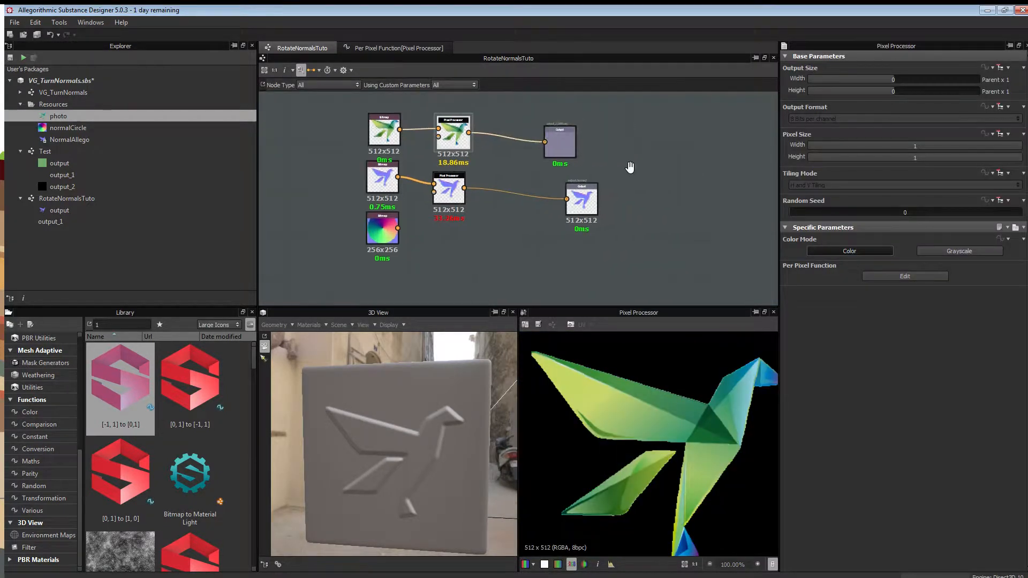
{"action": "left_click", "coordinate": [561, 145]}
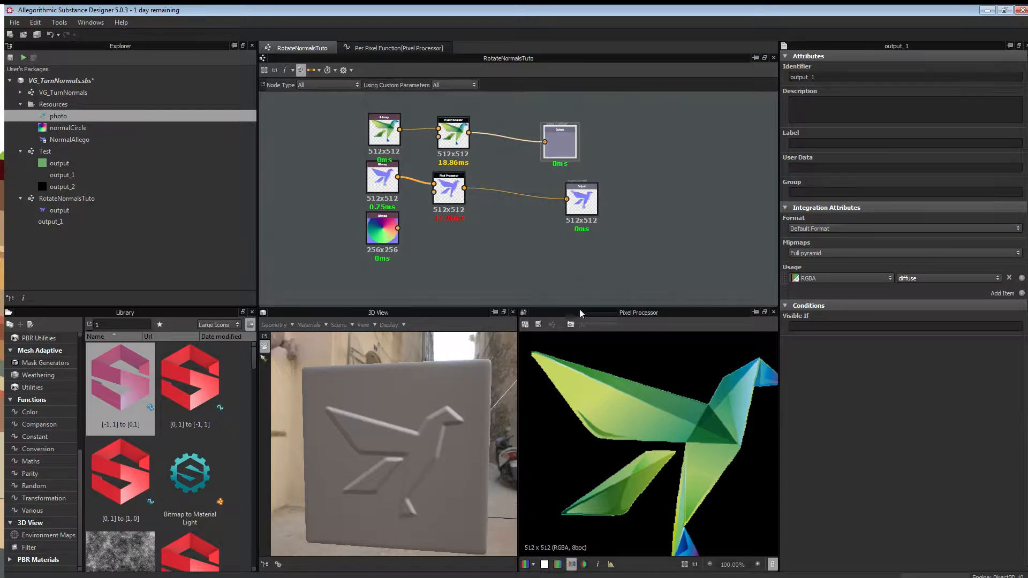
{"action": "right_click", "coordinate": [647, 144]}
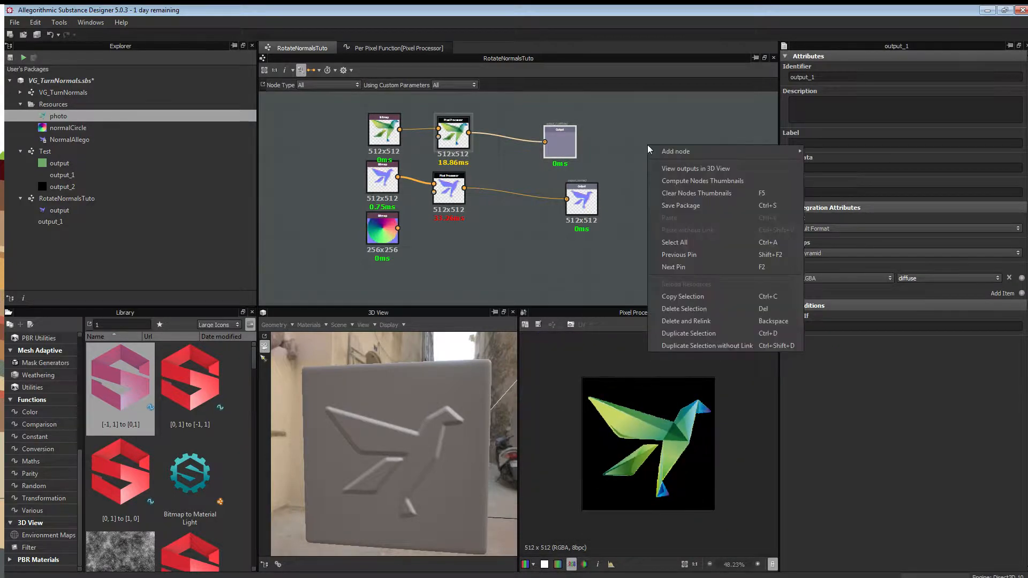
Show the bird photo on the 3D plane and turn the Rotation parameter to about 351 degrees.
{"action": "left_click", "coordinate": [708, 169]}
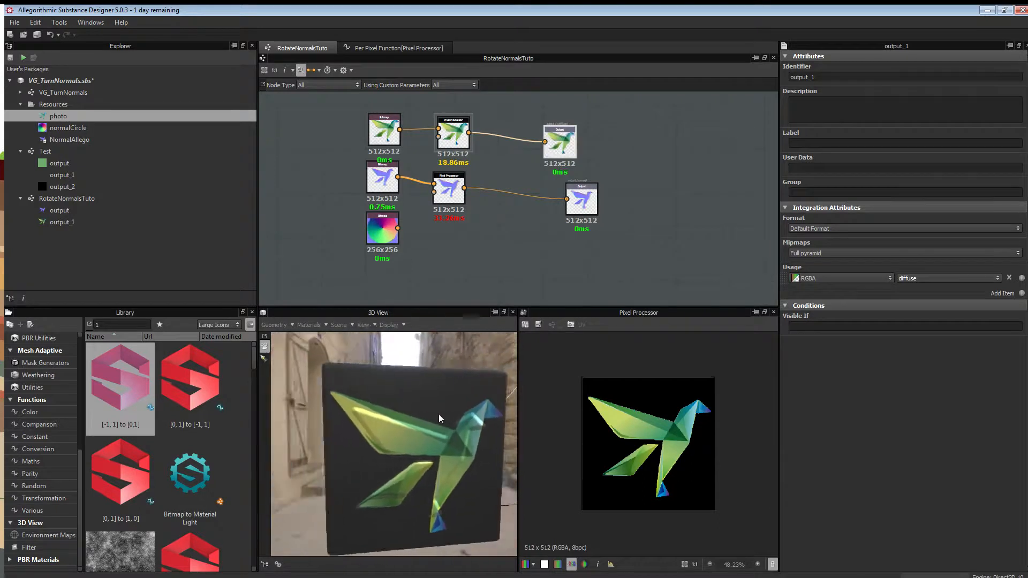
{"action": "left_click_drag", "start_coordinate": [429, 413], "coordinate": [381, 368]}
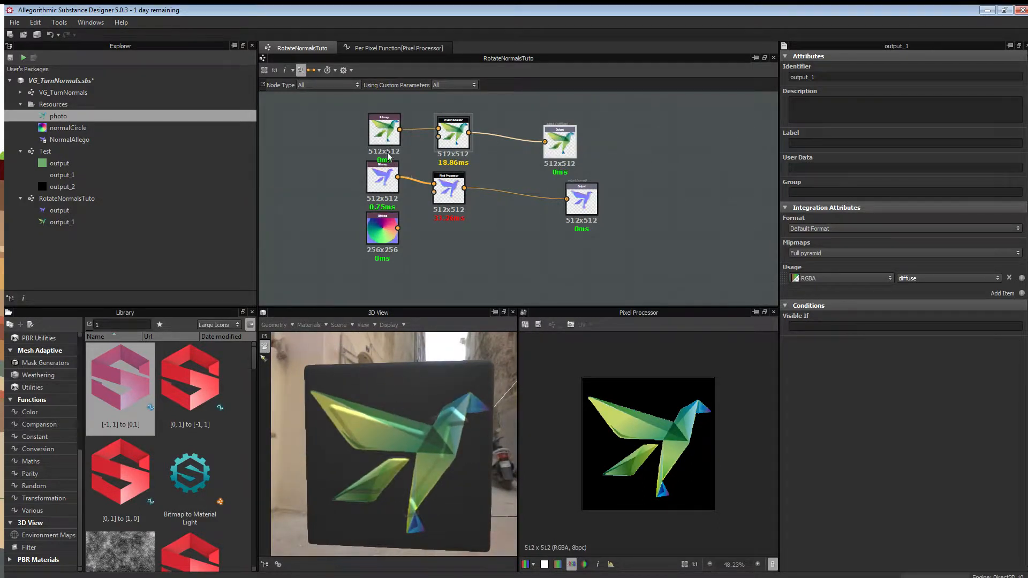
{"action": "left_click", "coordinate": [722, 165]}
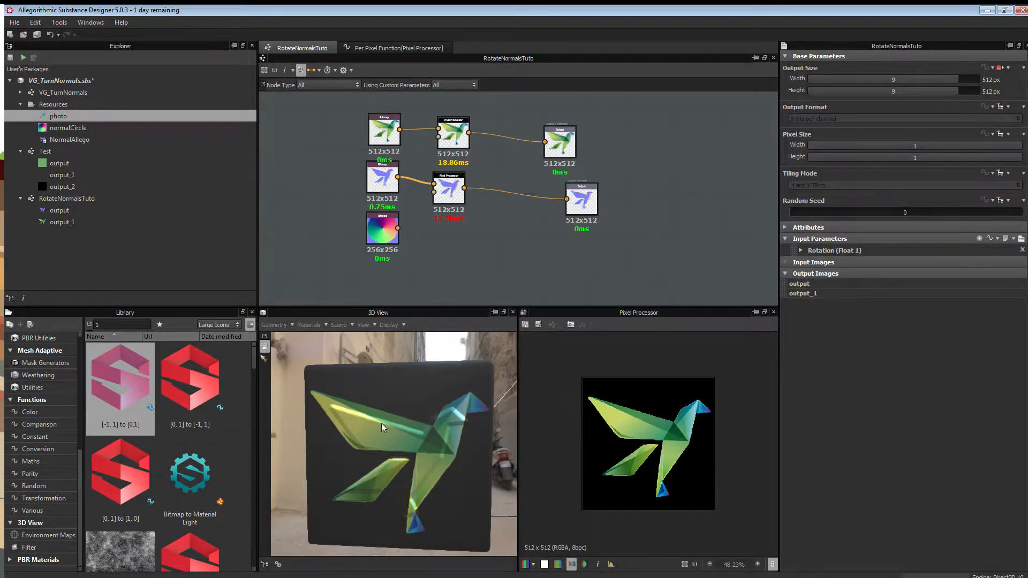
{"action": "left_click", "coordinate": [1020, 241]}
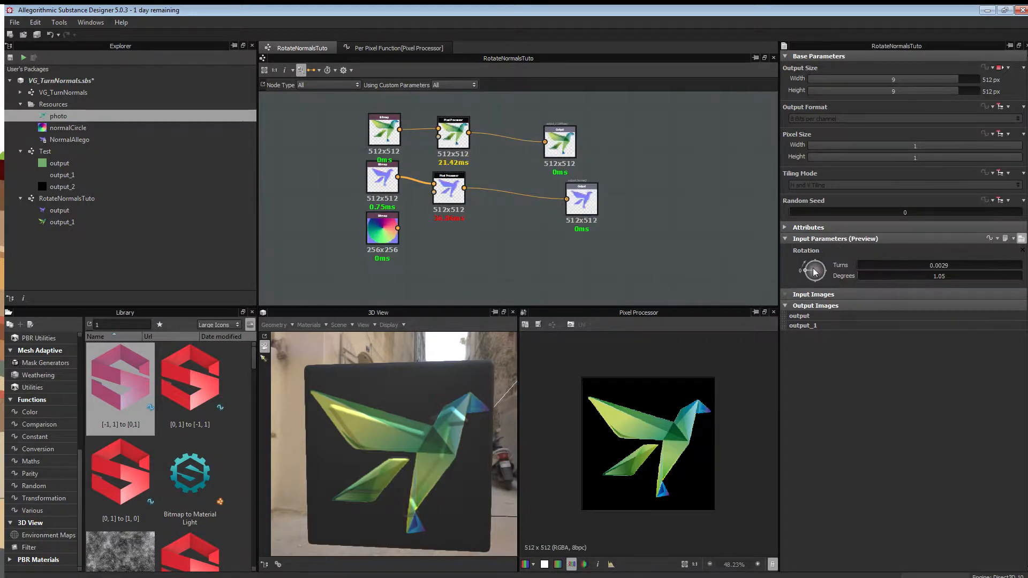
{"action": "mouse_move", "coordinate": [815, 271]}
{"action": "left_mouse_down"}
{"action": "mouse_move", "coordinate": [808, 266]}
{"action": "mouse_move", "coordinate": [829, 274]}
{"action": "mouse_move", "coordinate": [817, 283]}
{"action": "mouse_move", "coordinate": [801, 272]}
{"action": "left_mouse_up"}
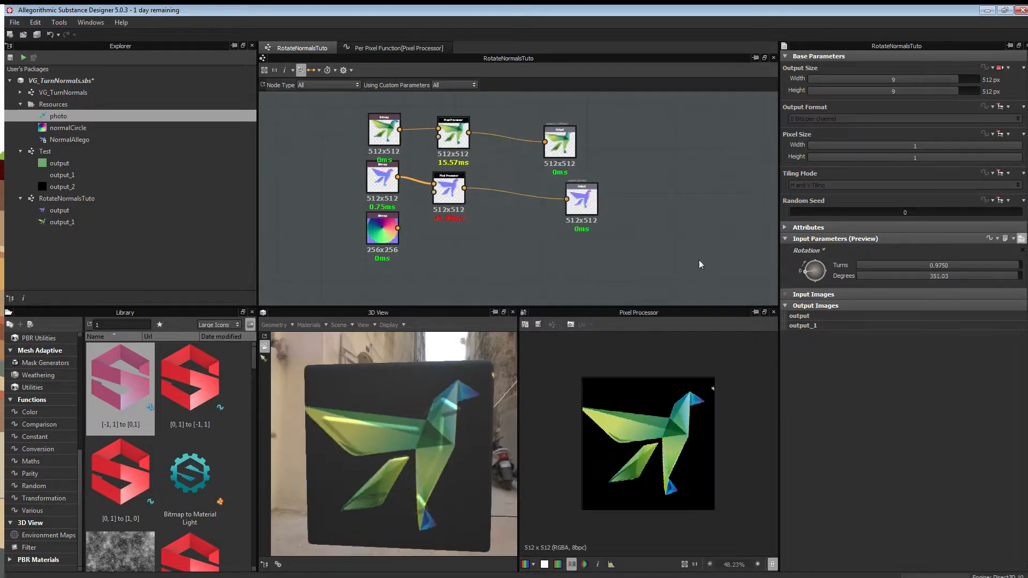
Move the photo and NormalAllego Bitmap nodes further left, away from the Pixel Processors.
{"action": "left_click", "coordinate": [381, 169]}
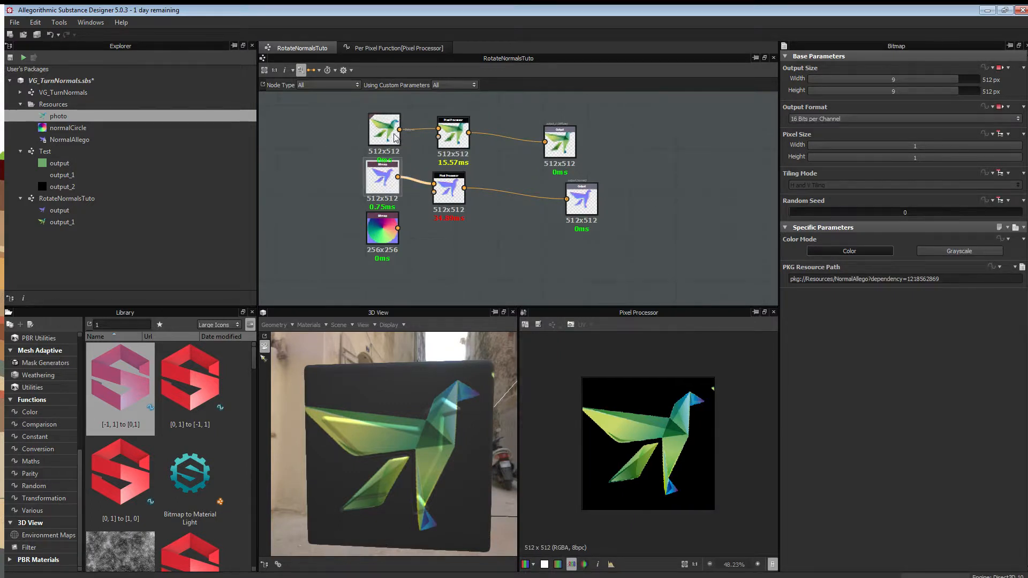
{"action": "left_click_drag", "start_coordinate": [394, 138], "coordinate": [348, 137]}
{"action": "left_click_drag", "start_coordinate": [382, 180], "coordinate": [337, 191]}
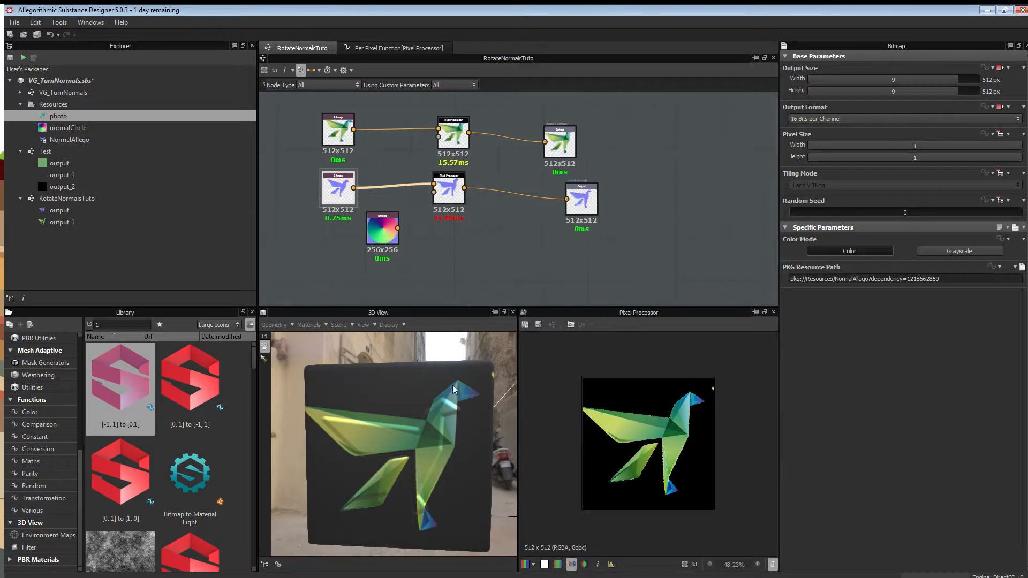